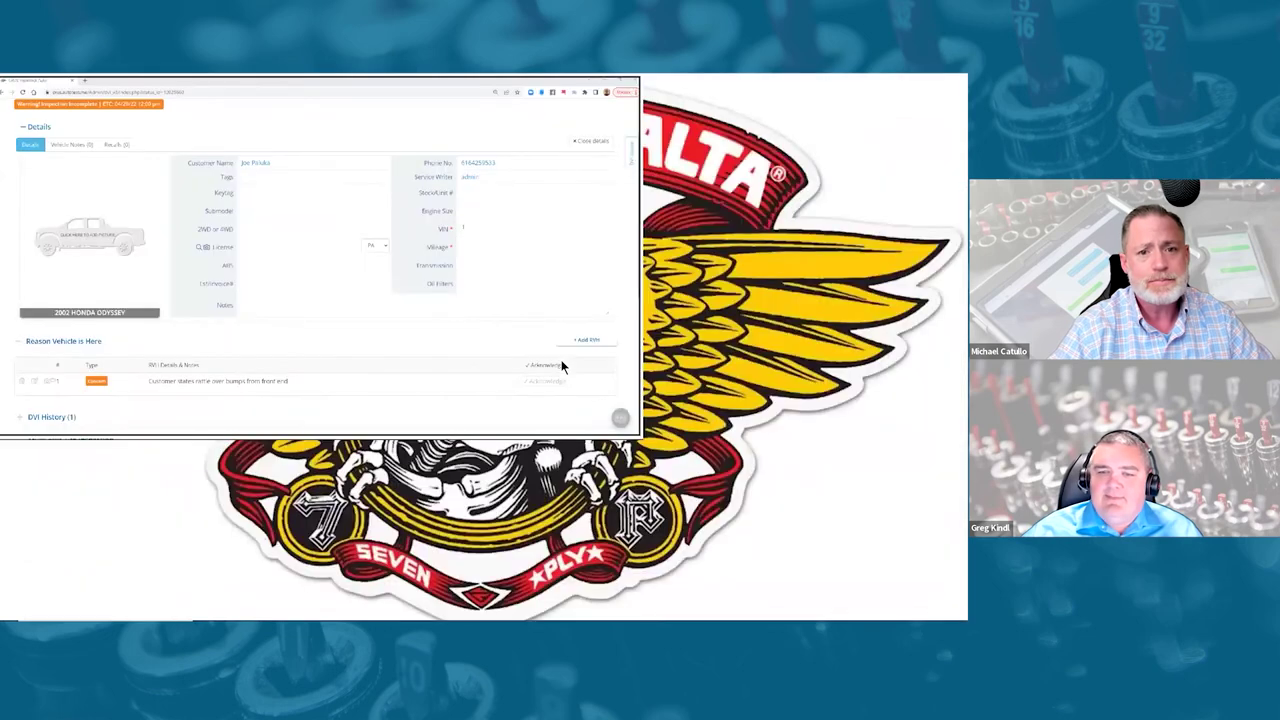
# Step: Expand the Walk Up section and attach the first rear-view van photo from the Camera Roll folder to Exterior Photos (4 Corner)
pyautogui.click(555, 460)
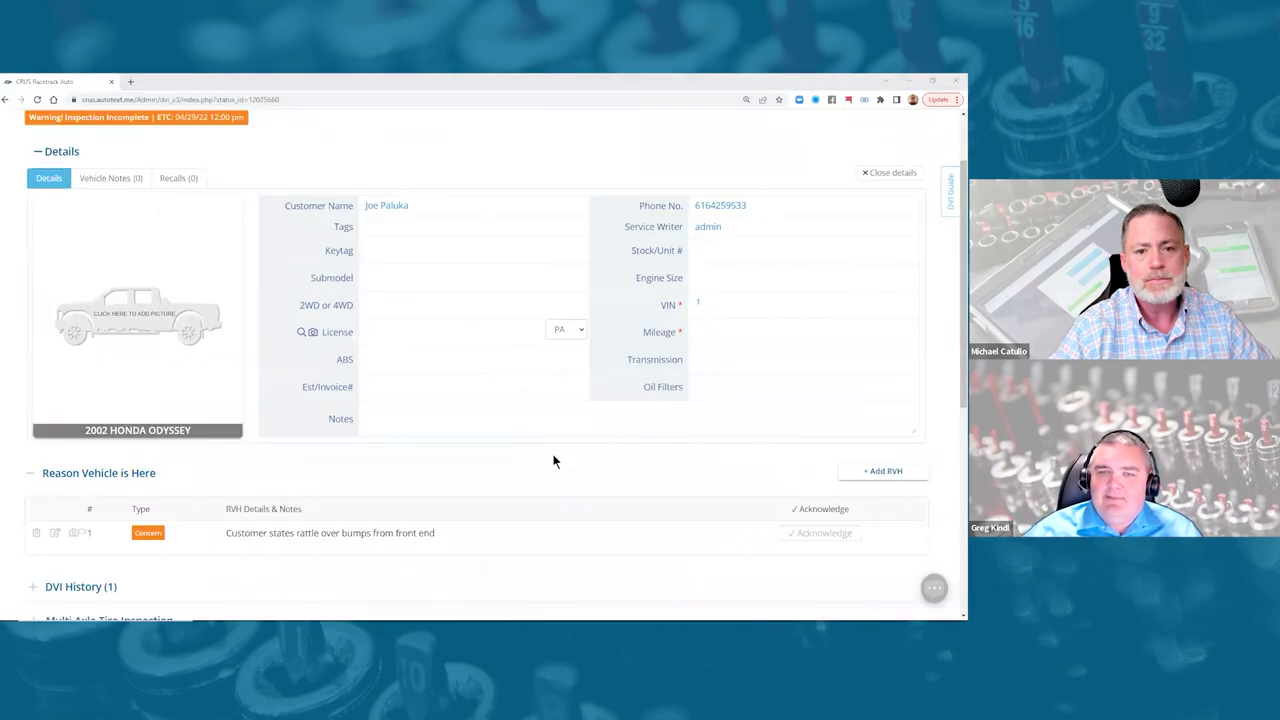
pyautogui.scroll(-4, 515, 390)
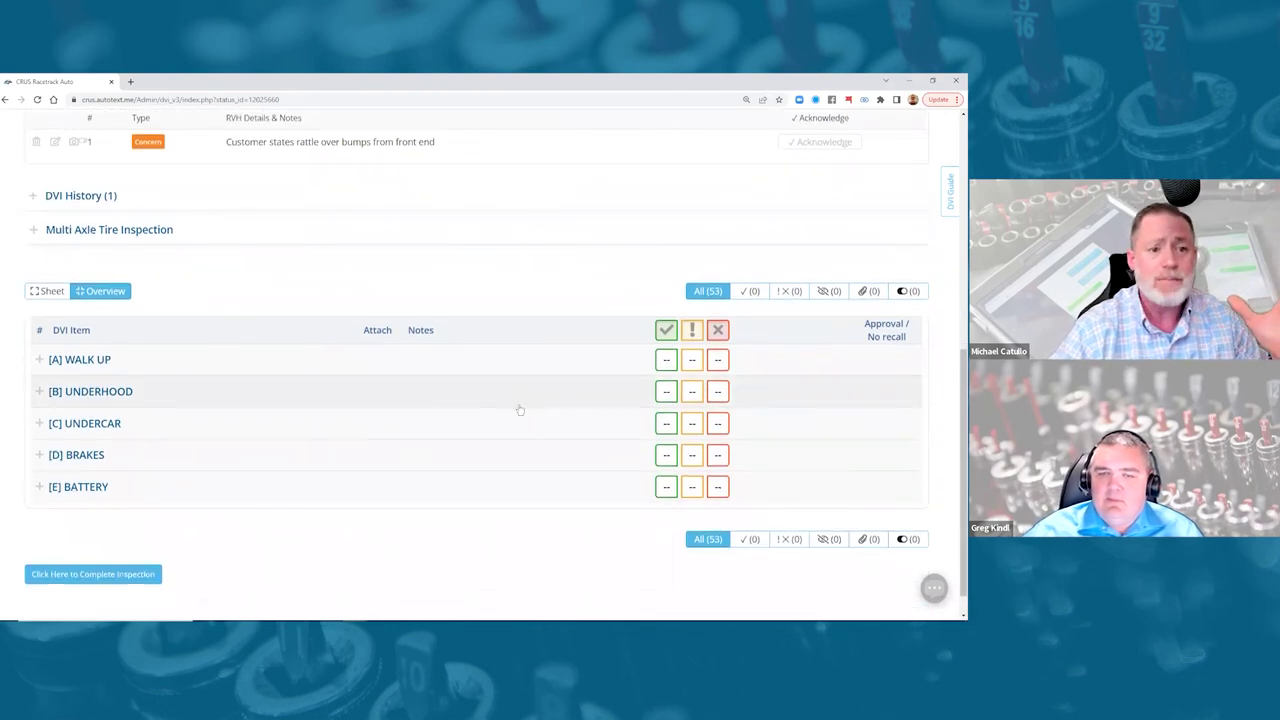
pyautogui.click(285, 363)
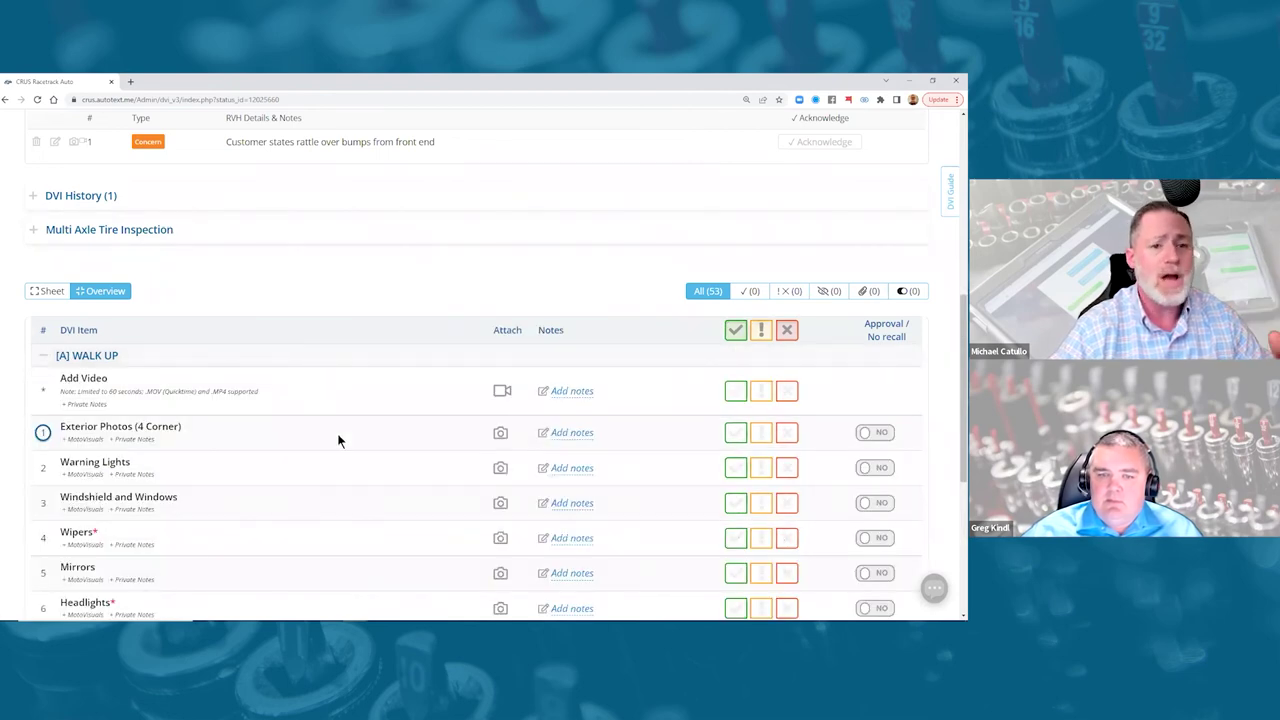
pyautogui.scroll(-1, 337, 433)
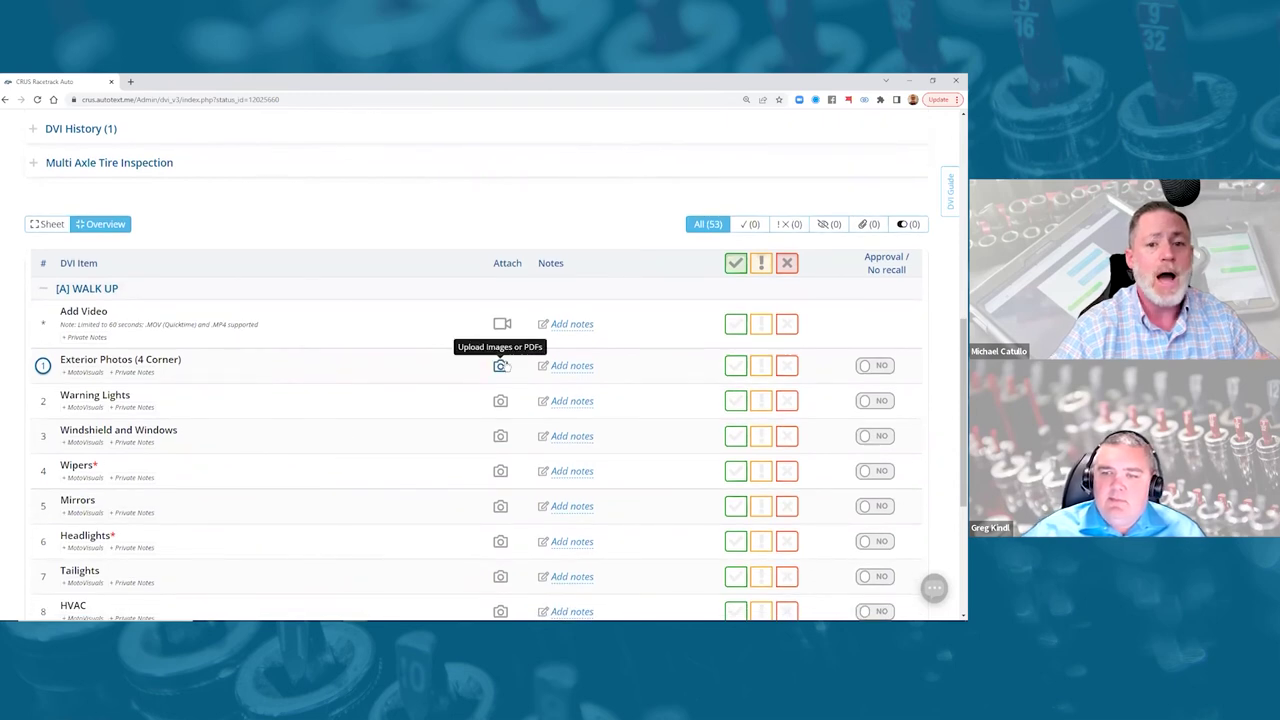
pyautogui.click(501, 366)
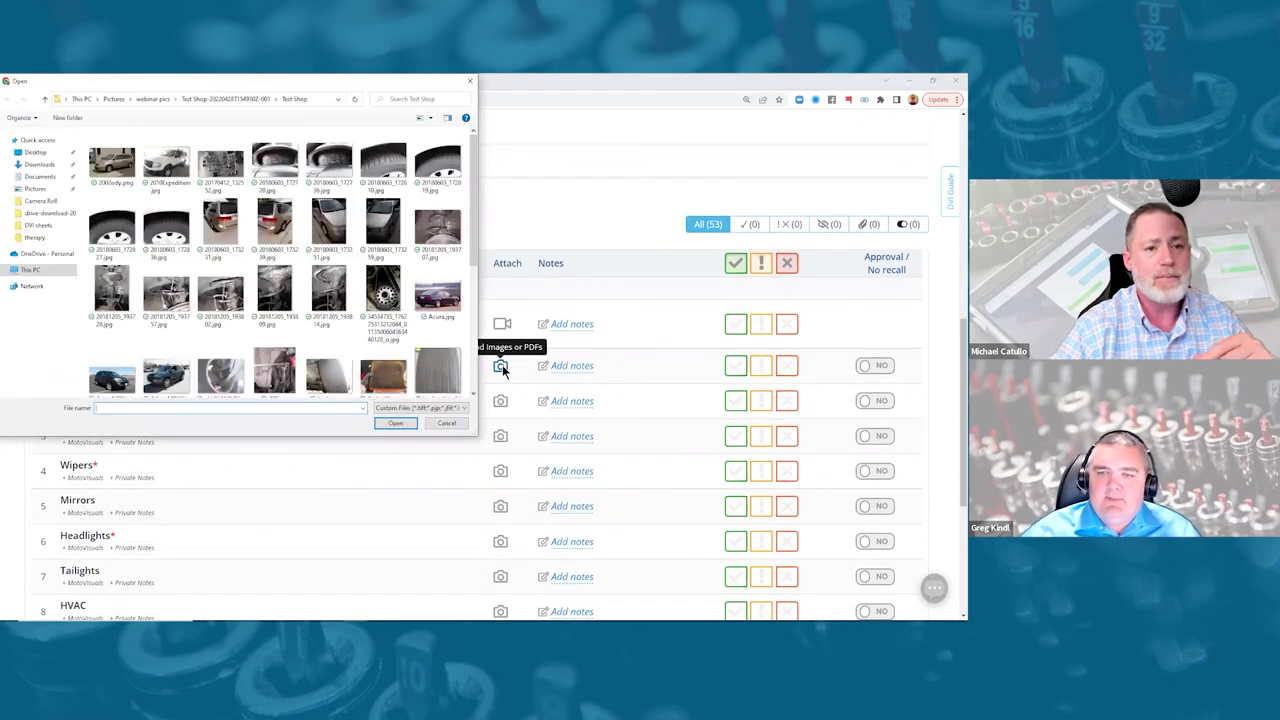
pyautogui.click(44, 201)
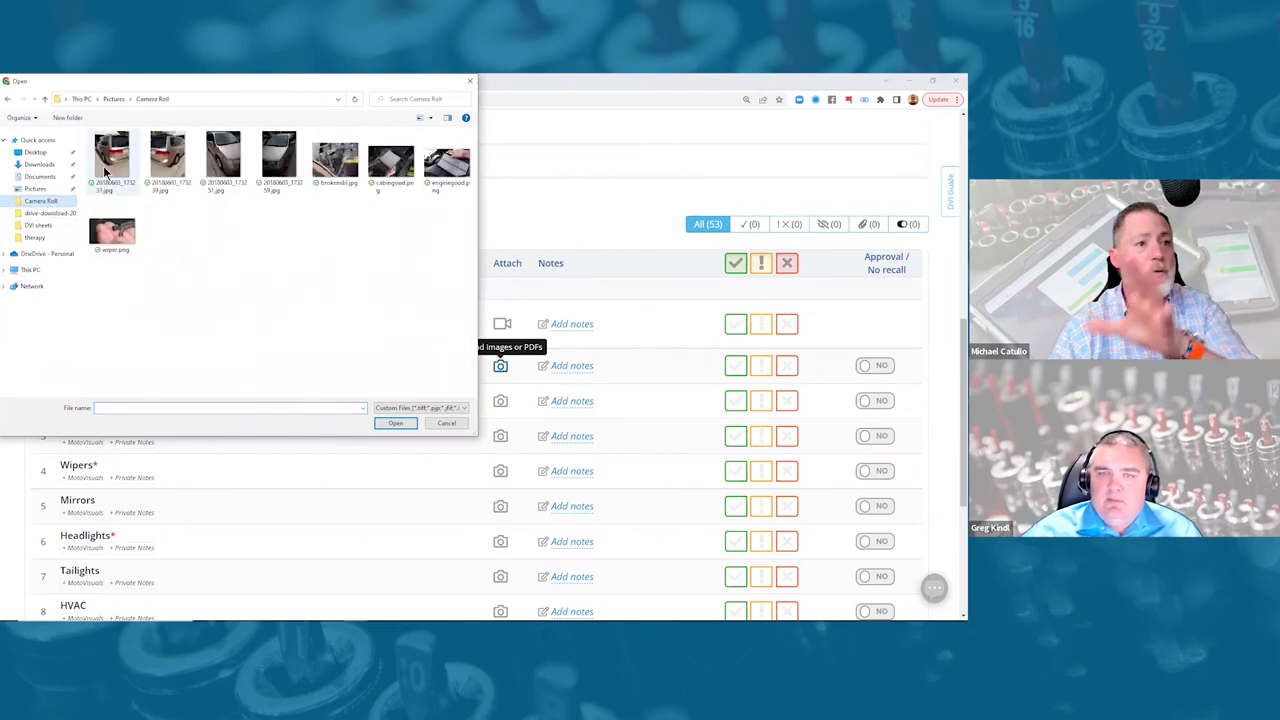
pyautogui.doubleClick(104, 164)
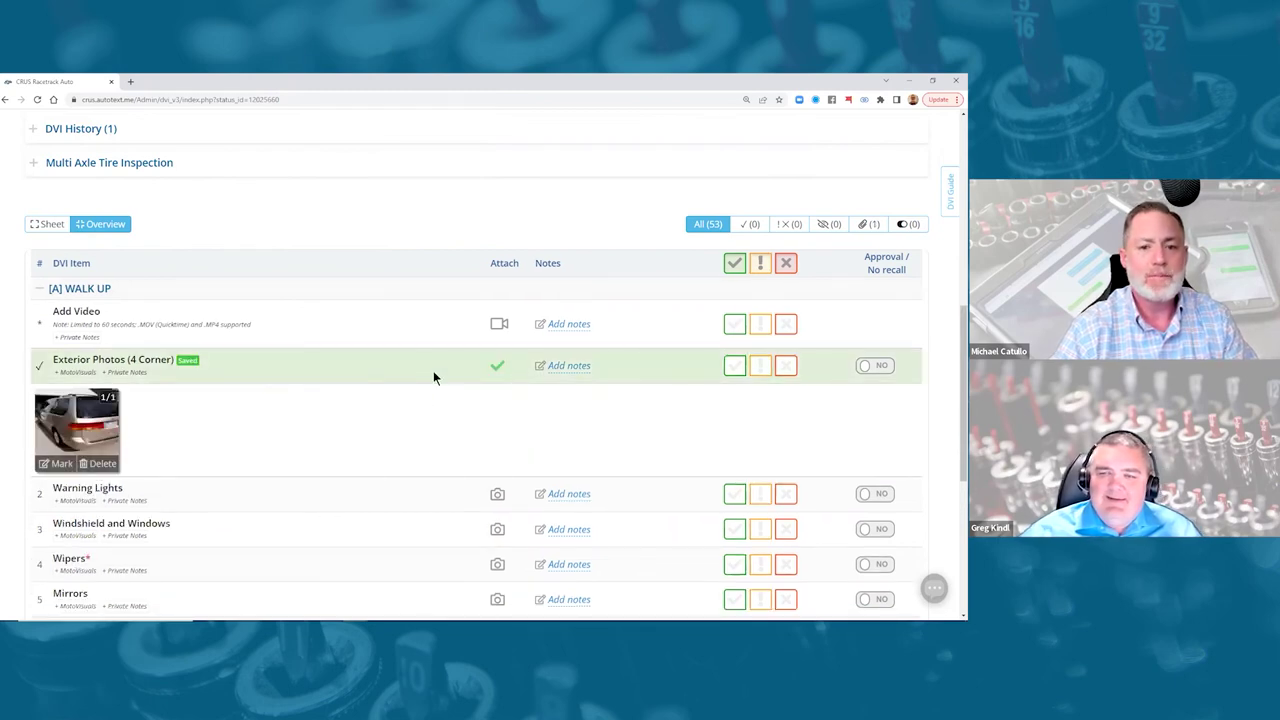
# Step: Upload the remaining Camera Roll images, from the second rear-view van photo through wiper.png, to Exterior Photos (4 Corner)
pyautogui.click(497, 366)
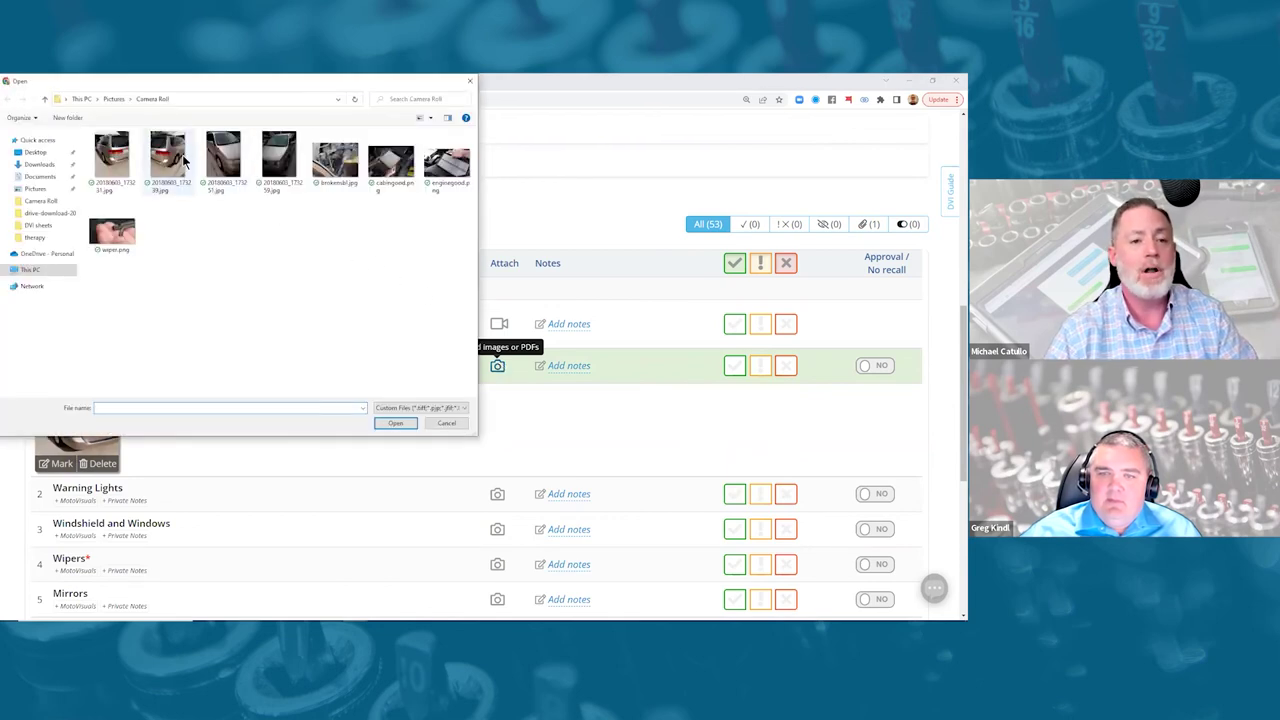
pyautogui.click(184, 162)
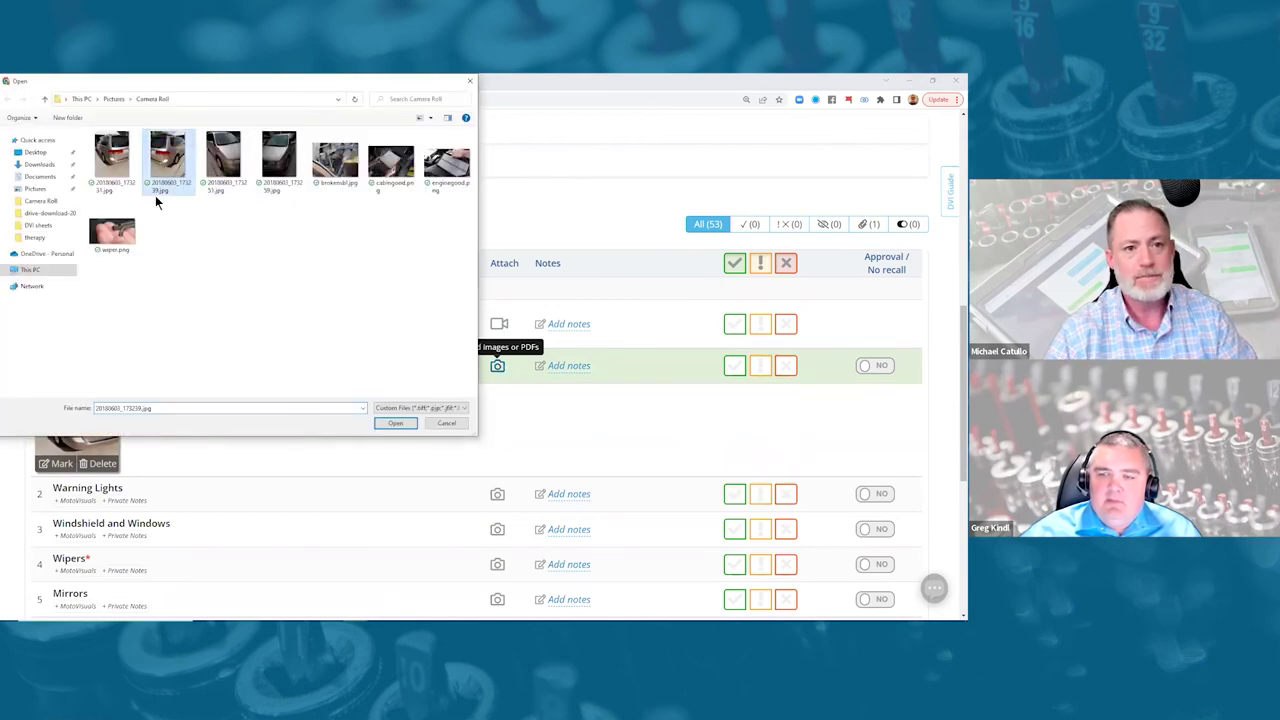
pyautogui.keyDown('shift'); pyautogui.click(129, 230); pyautogui.keyUp('shift')
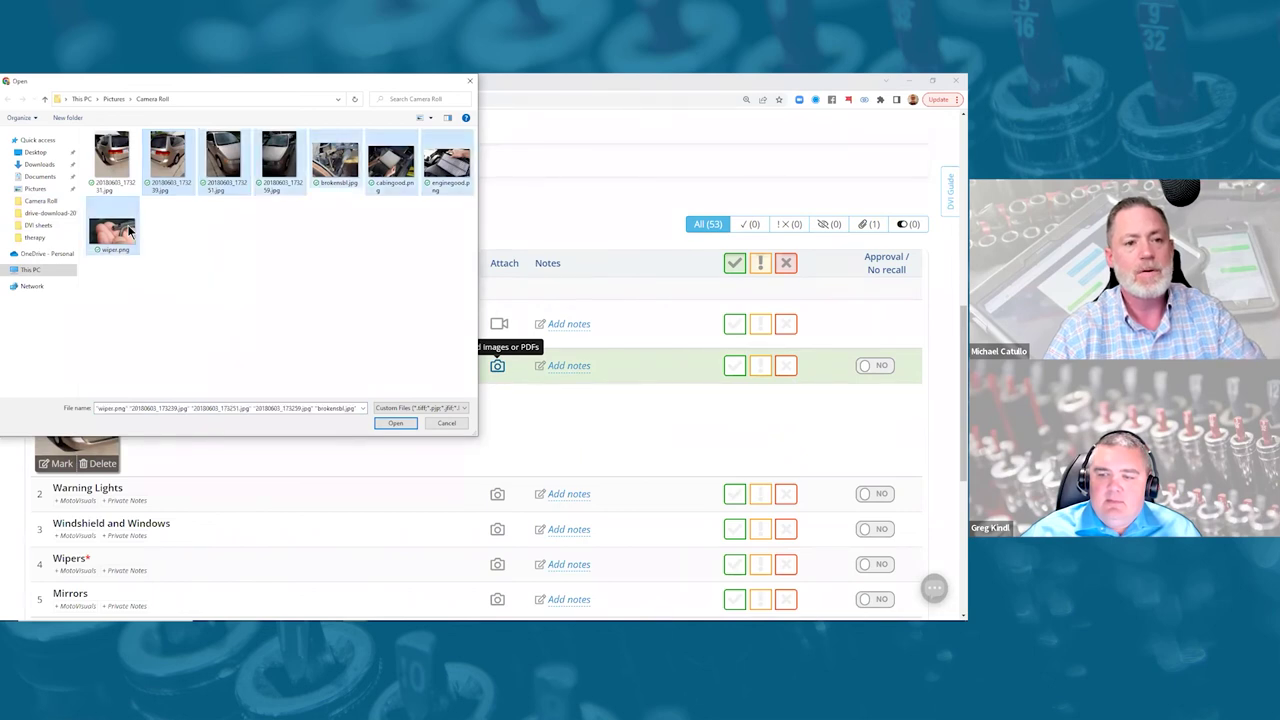
pyautogui.click(395, 424)
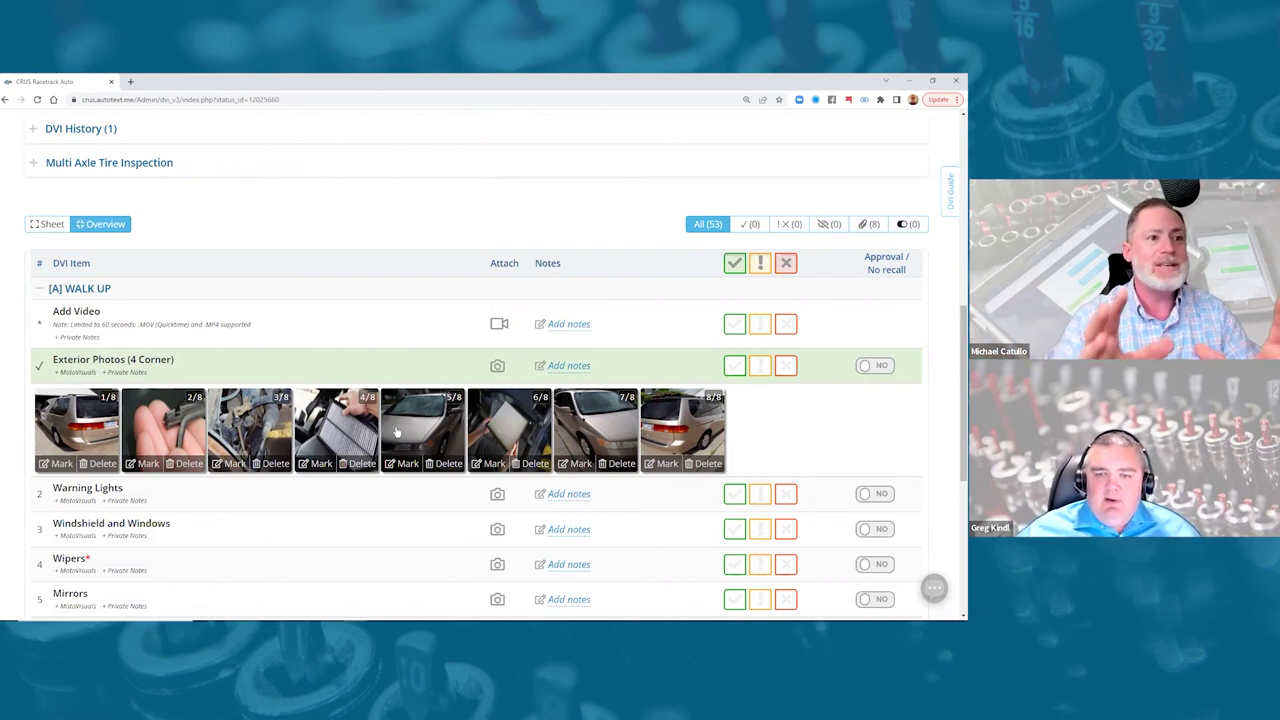
# Step: Move the torn wiper blade photo from Exterior Photos (4 Corner) to the Wipers item
pyautogui.scroll(-3, 432, 488)
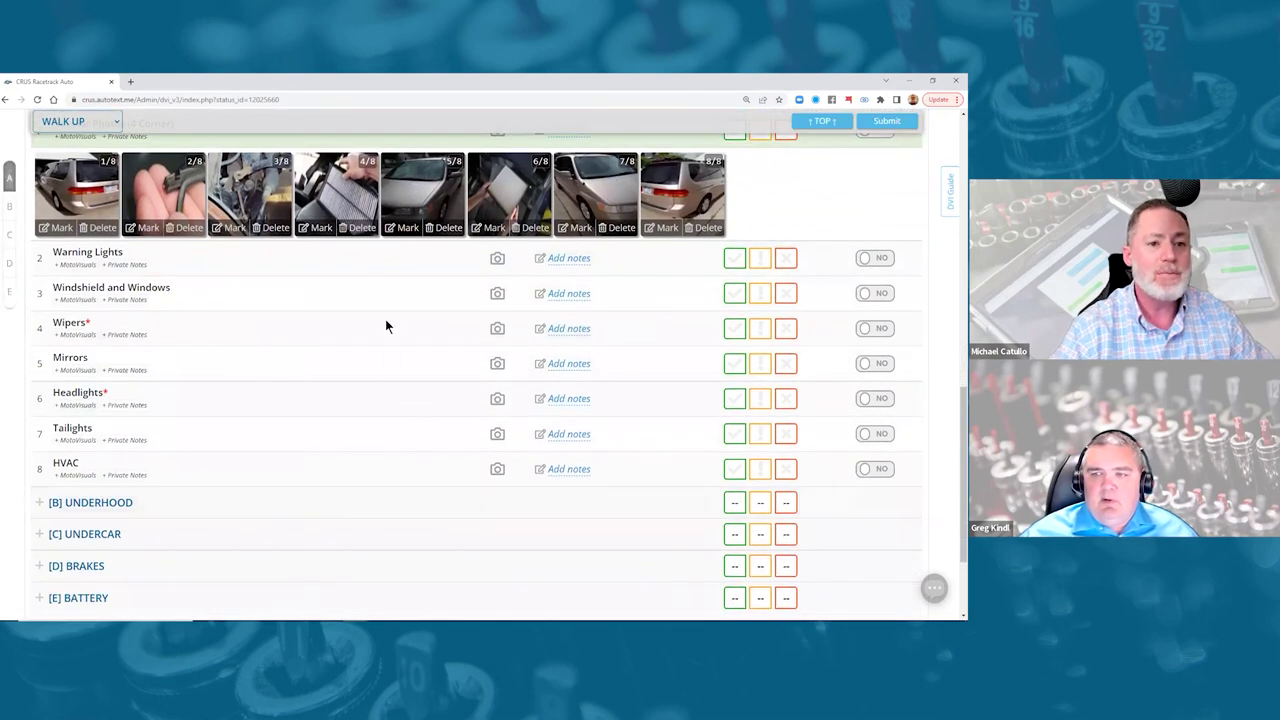
pyautogui.click(181, 196)
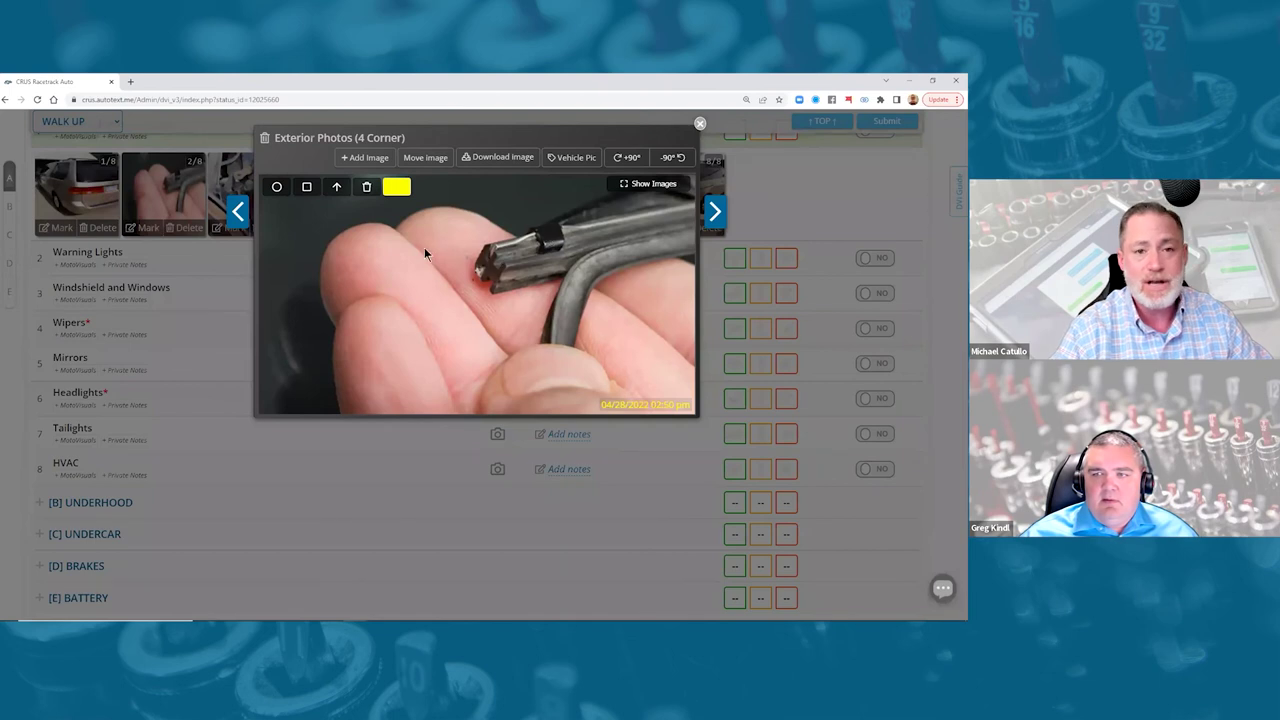
pyautogui.click(491, 157)
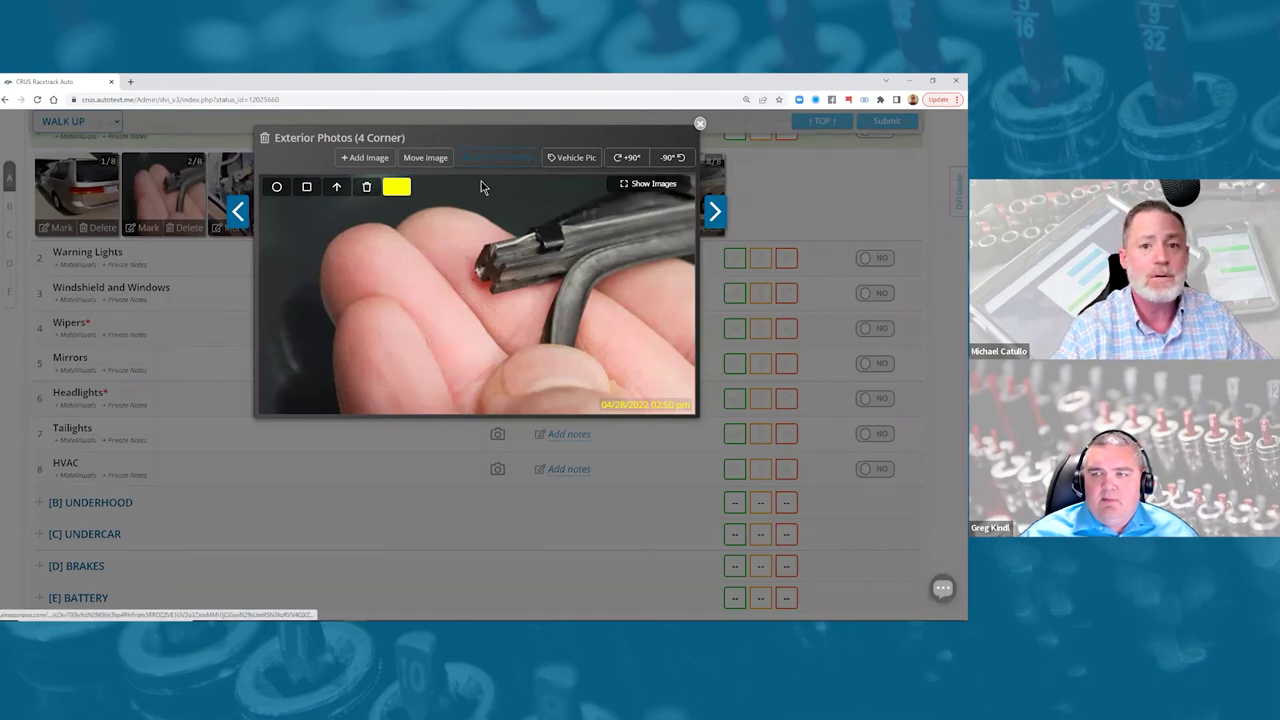
pyautogui.click(423, 159)
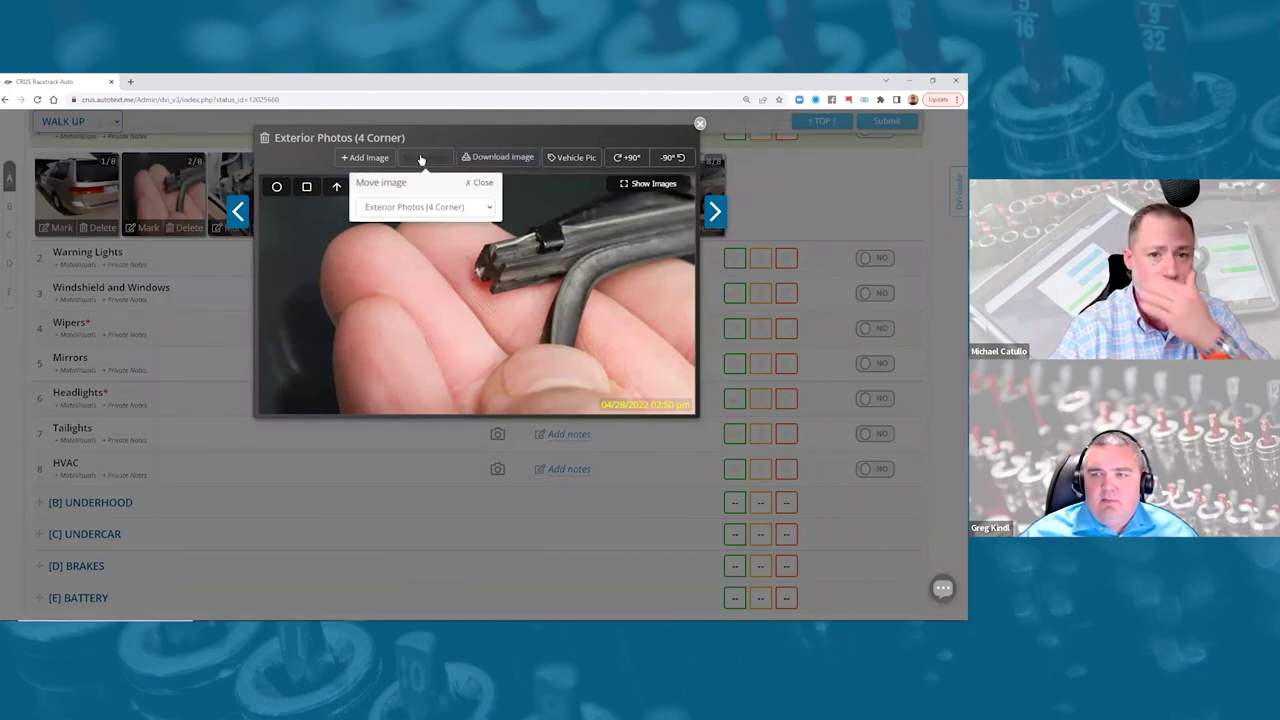
pyautogui.click(450, 206)
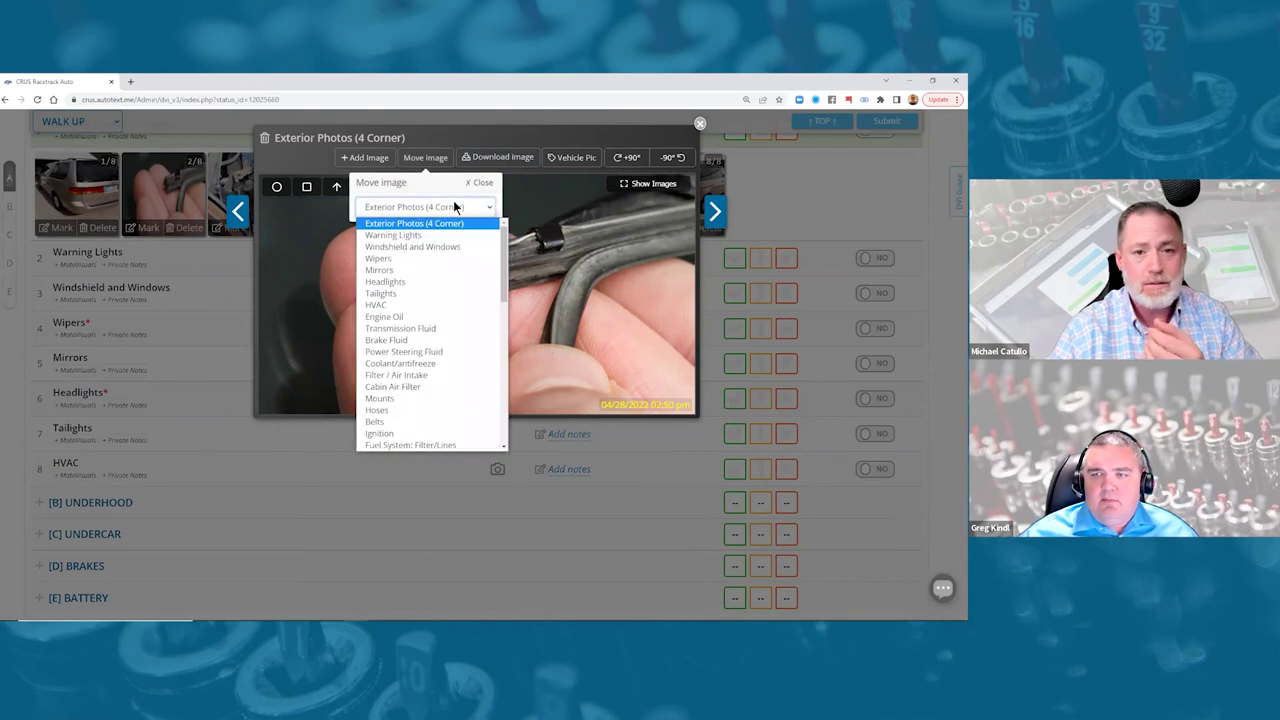
pyautogui.click(414, 259)
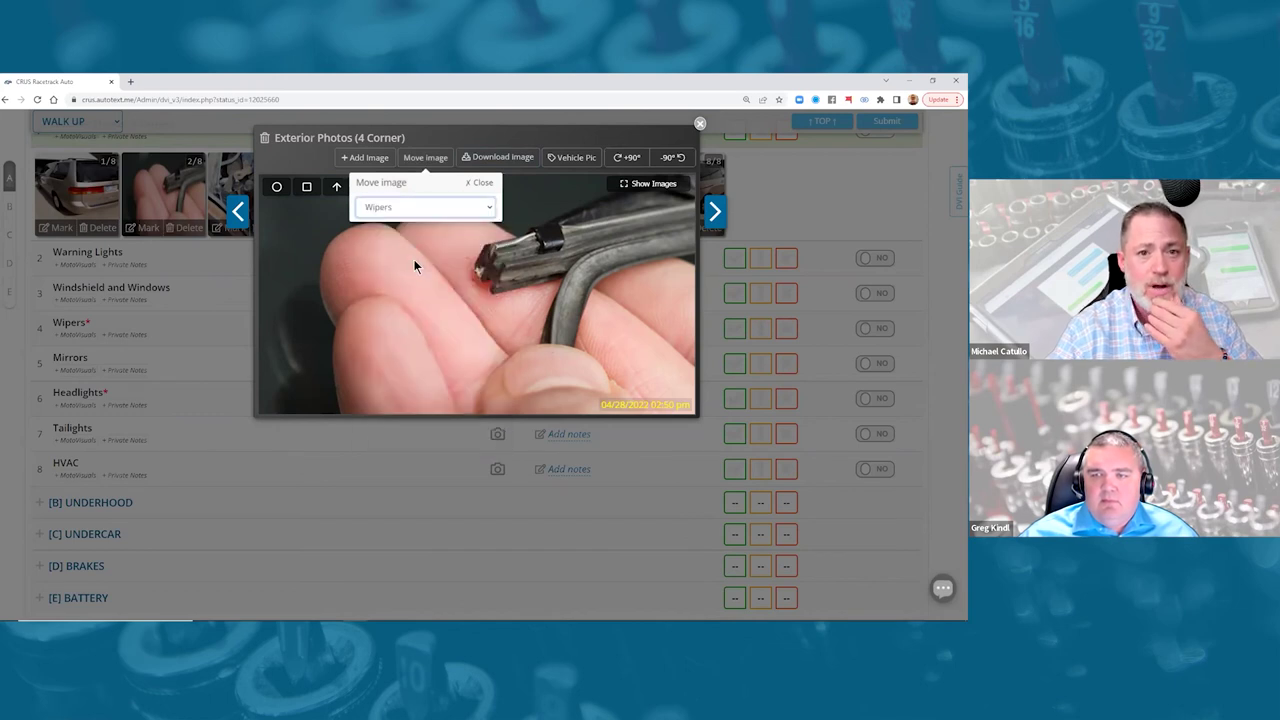
# Step: Move the suspension photo from Exterior Photos (4 Corner) to the Sway Bar / Bushings / Links item
pyautogui.click(708, 220)
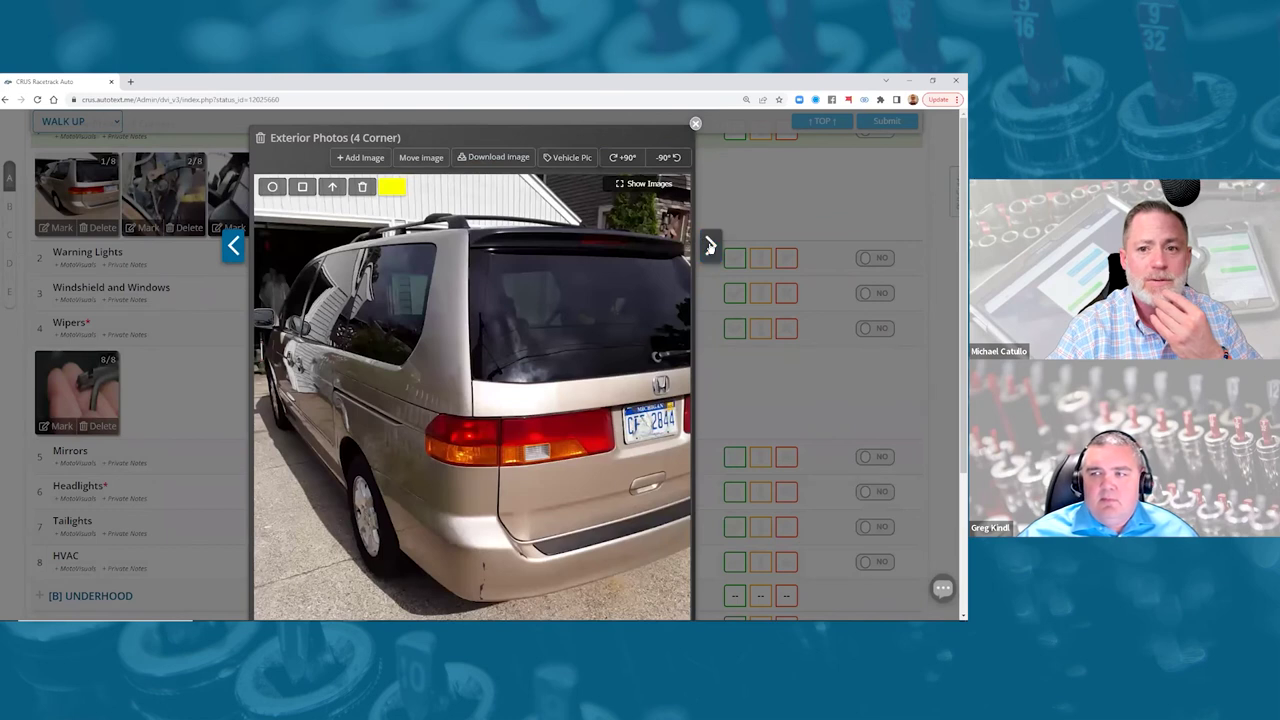
pyautogui.click(711, 248)
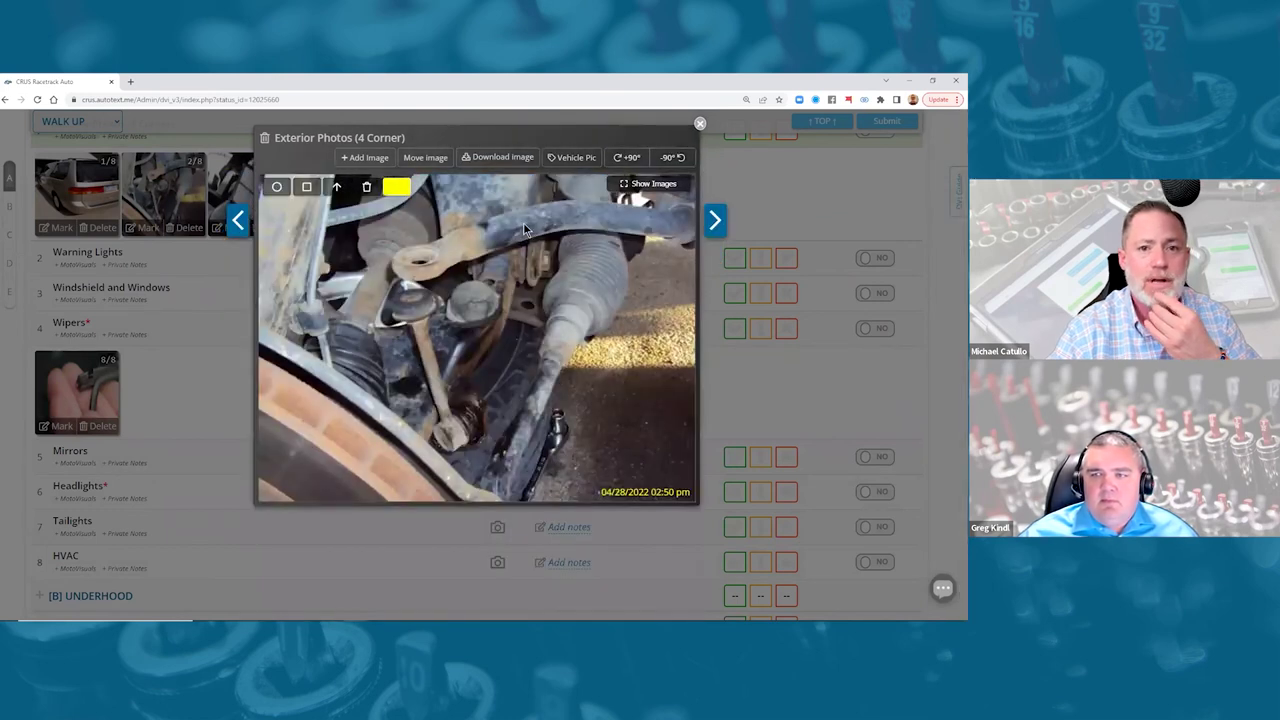
pyautogui.click(418, 158)
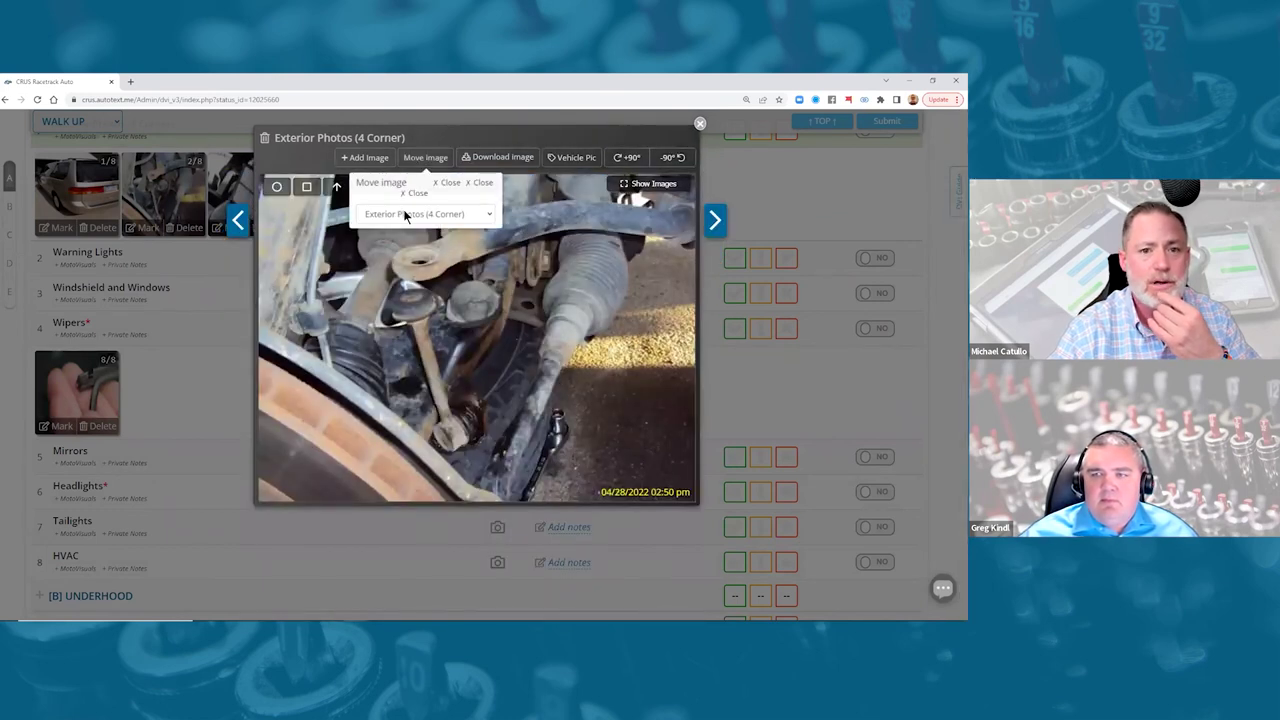
pyautogui.click(406, 213)
pyautogui.scroll(-5, 407, 312)
pyautogui.scroll(-6, 408, 316)
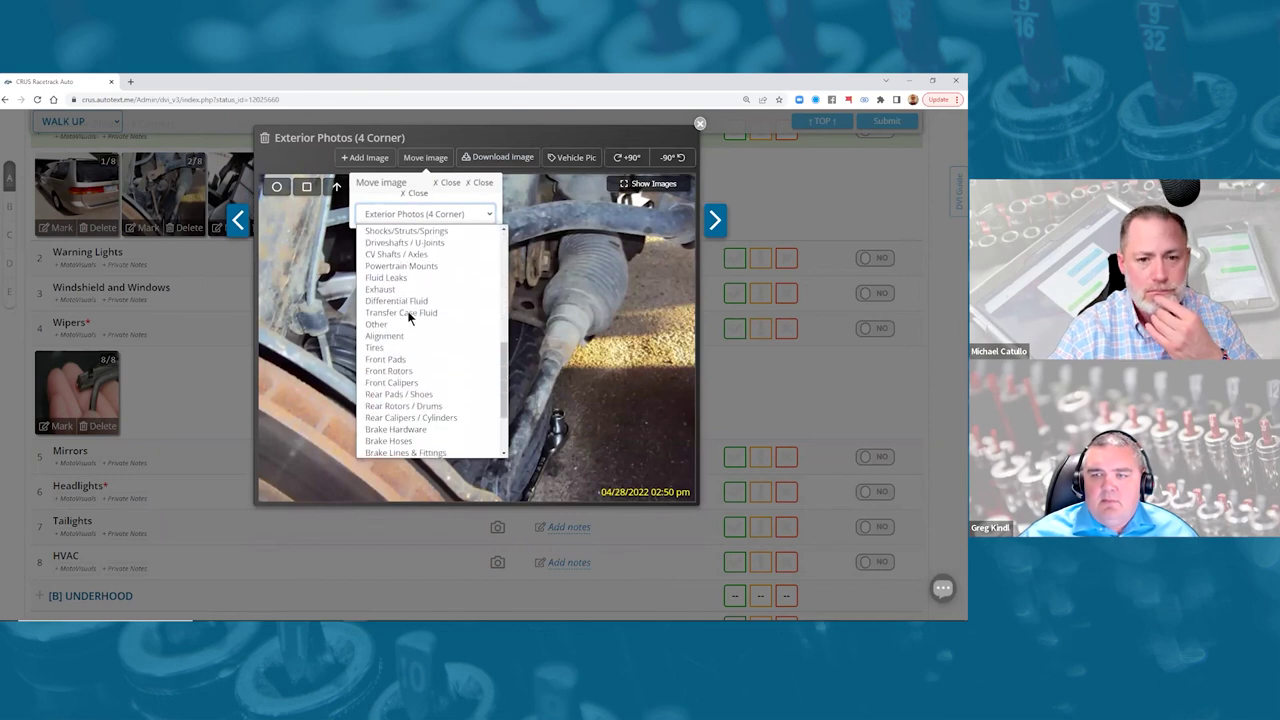
pyautogui.scroll(3, 408, 316)
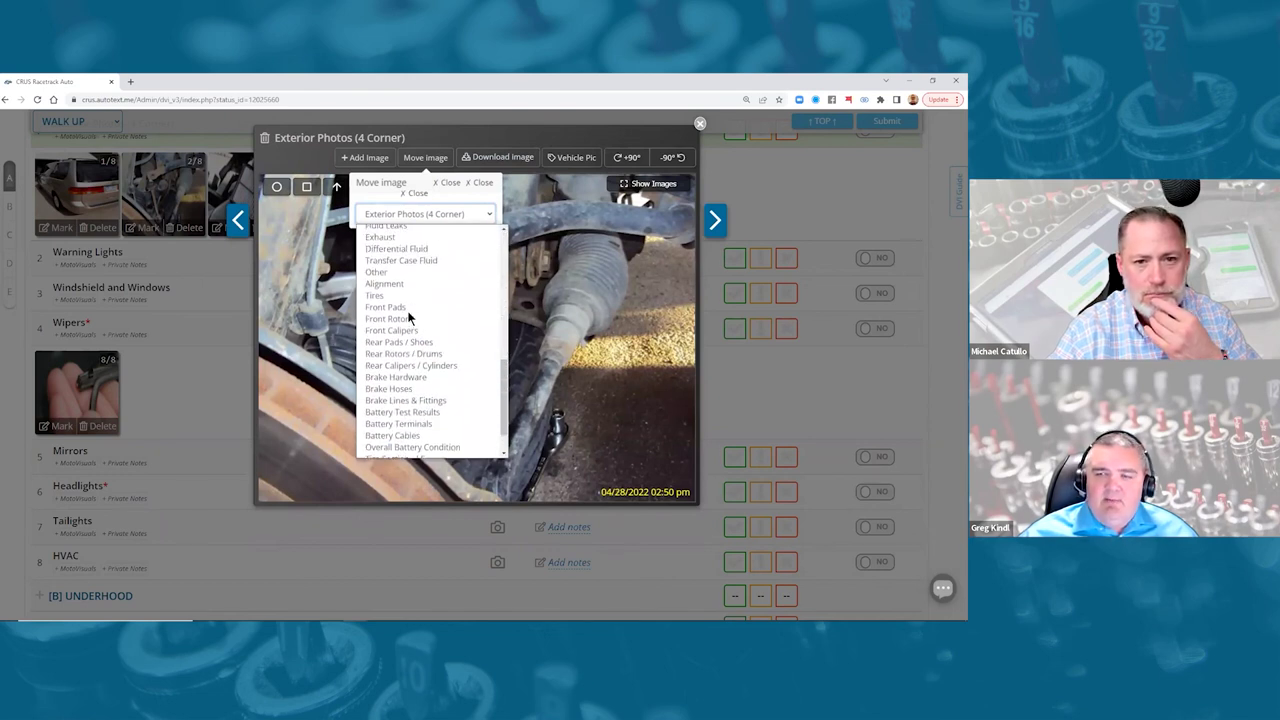
pyautogui.scroll(1, 408, 316)
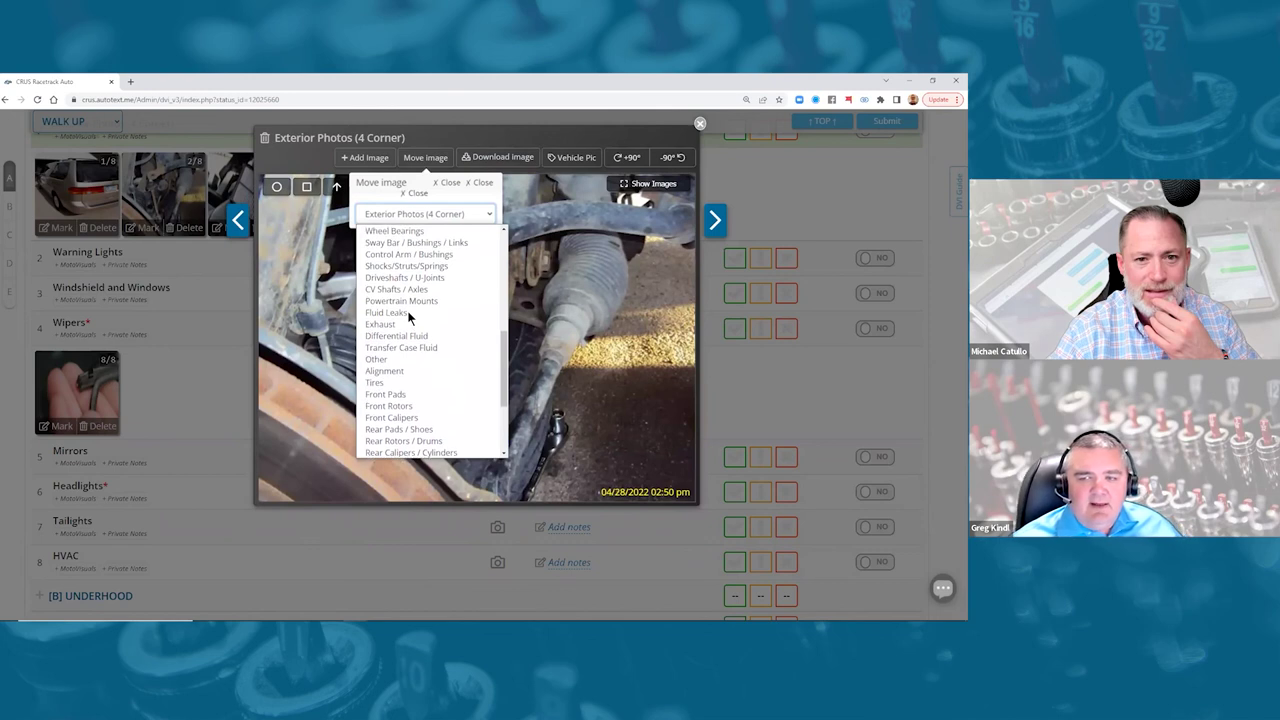
pyautogui.click(416, 245)
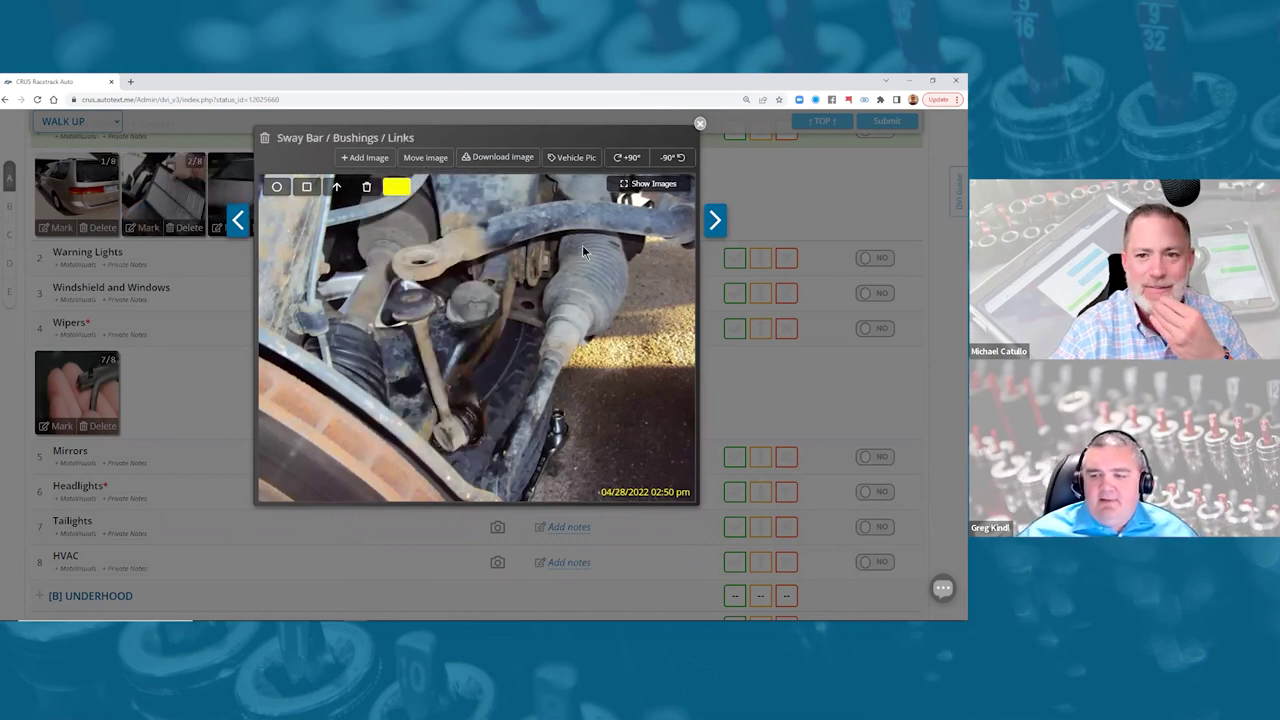
# Step: Move the engine air filter photo from Exterior Photos (4 Corner) to the Filter / Air Intake item
pyautogui.click(717, 219)
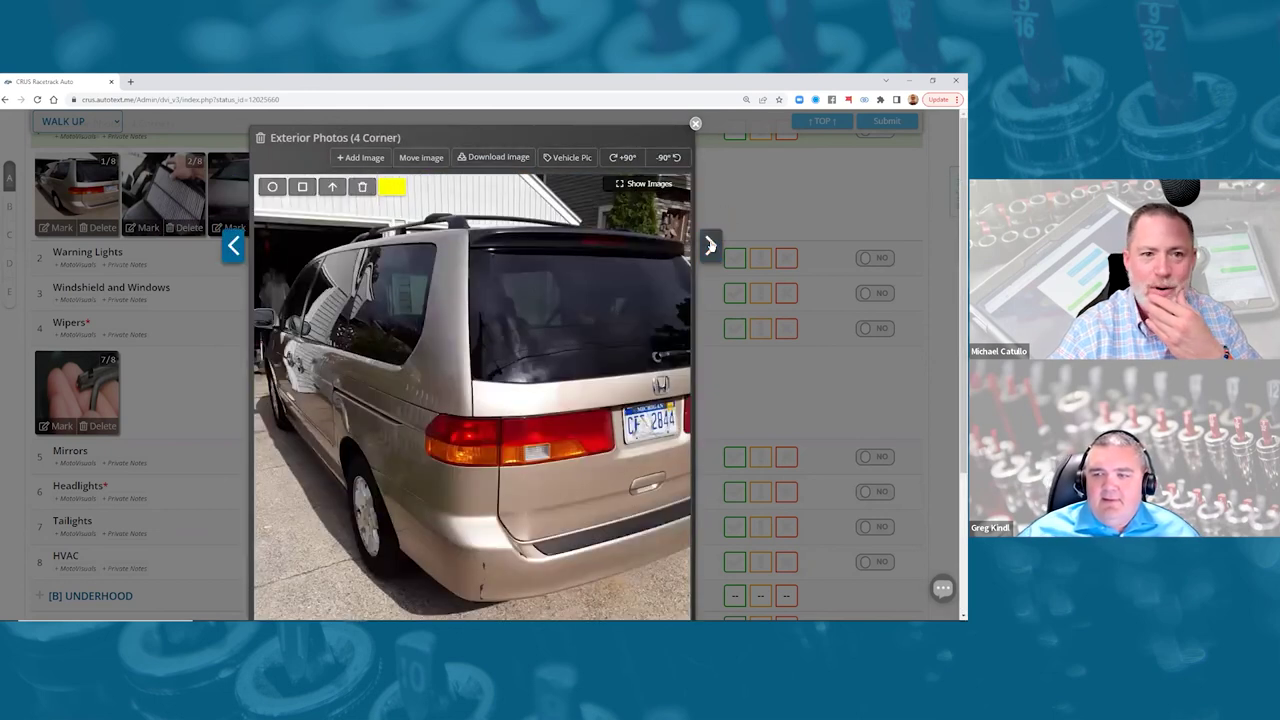
pyautogui.click(709, 245)
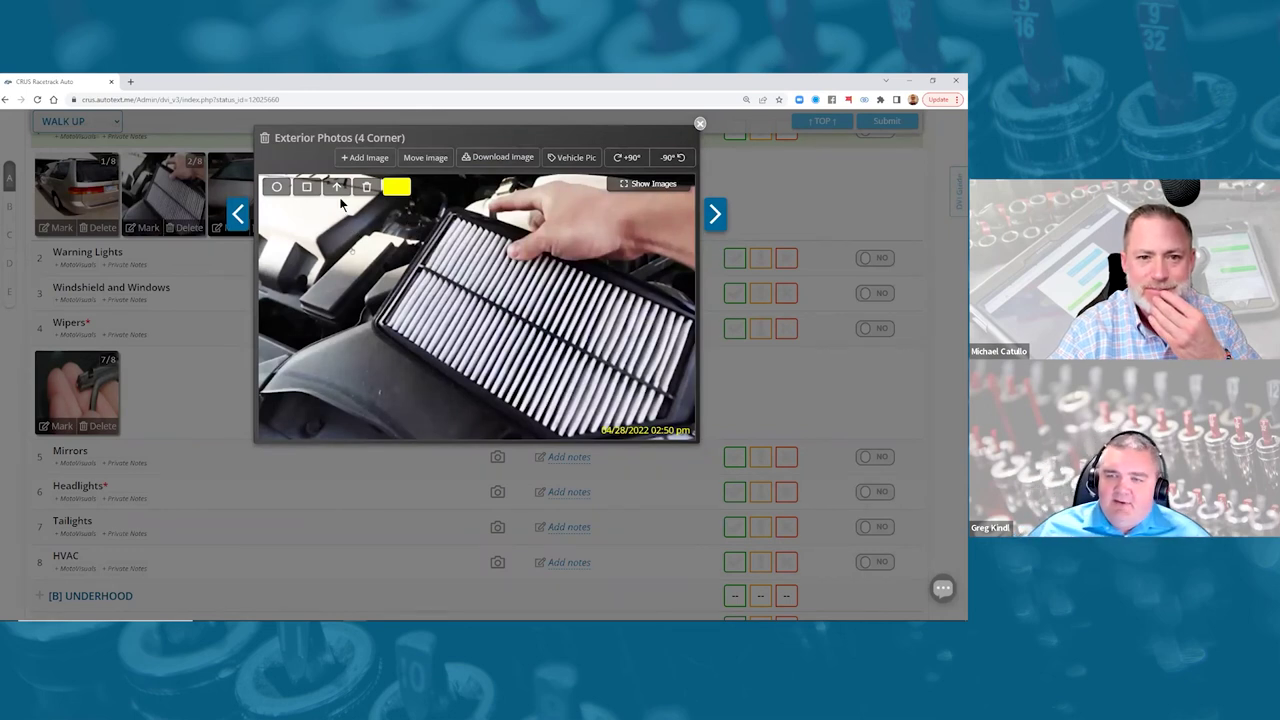
pyautogui.click(415, 162)
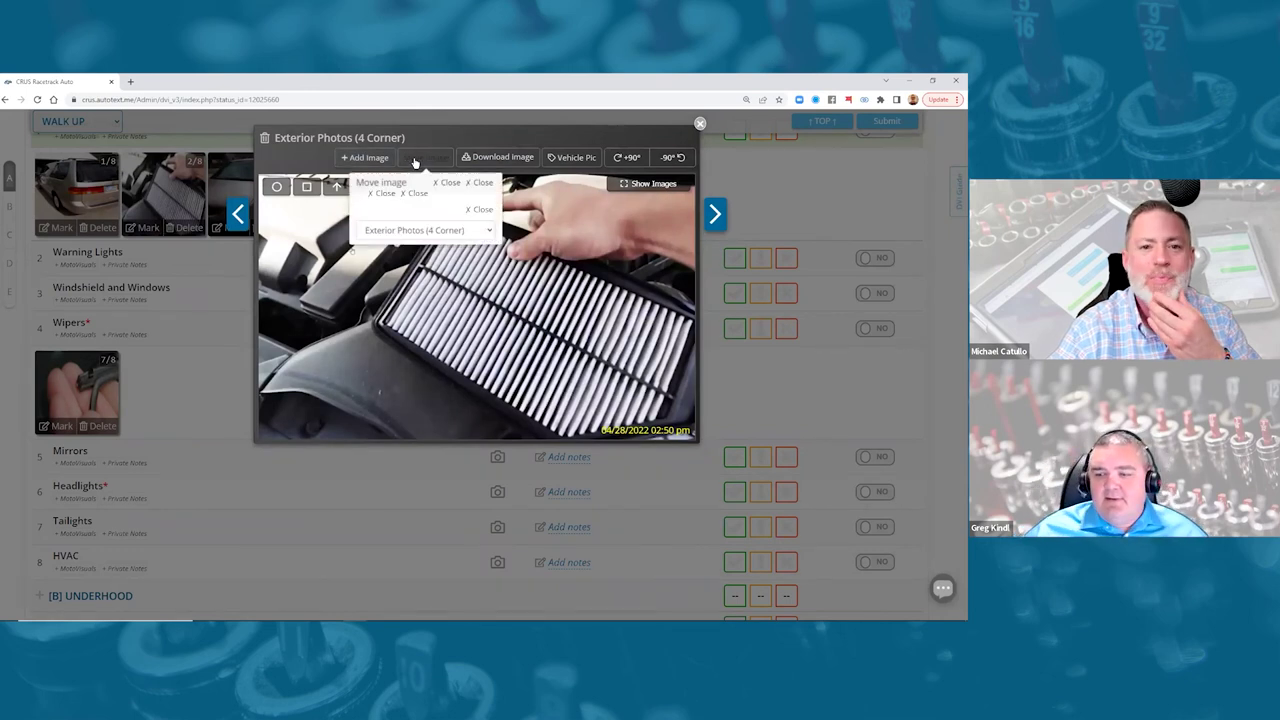
pyautogui.click(414, 230)
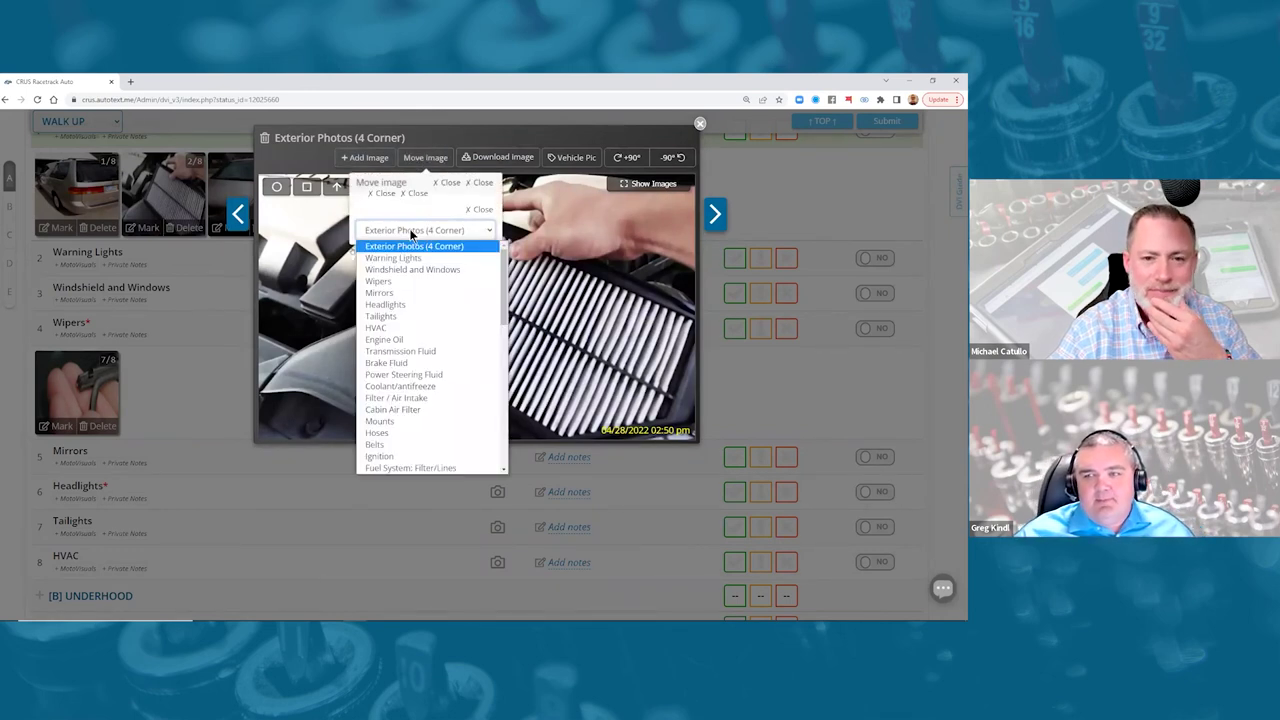
pyautogui.click(402, 399)
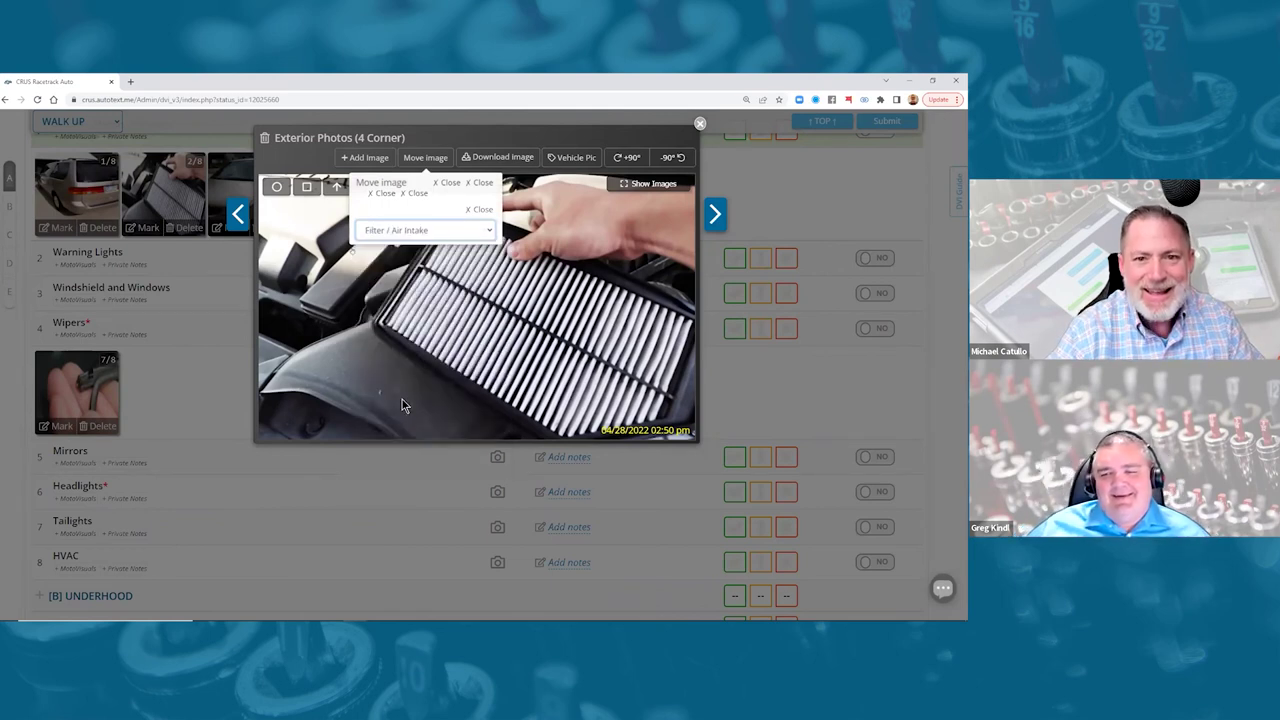
# Step: Move the cabin filter photo from Exterior Photos (4 Corner) to the Cabin Air Filter item and close the image viewer
pyautogui.click(713, 216)
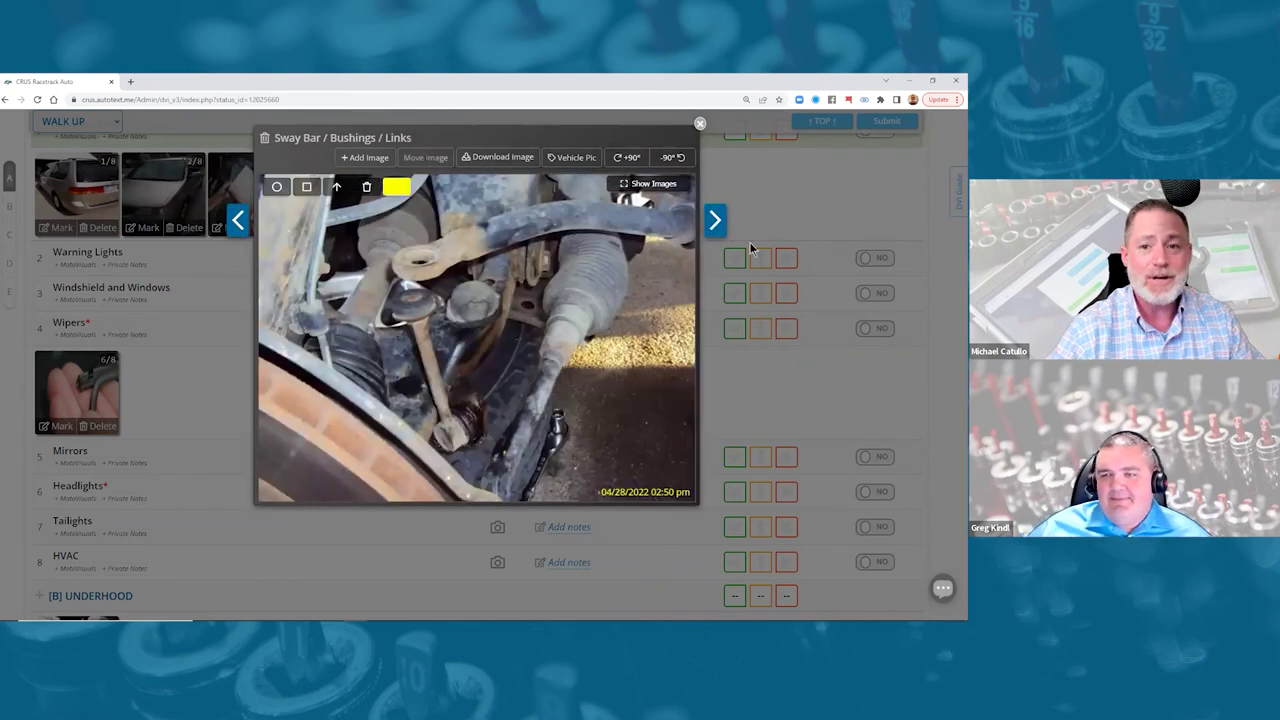
pyautogui.click(714, 219)
pyautogui.click(714, 219)
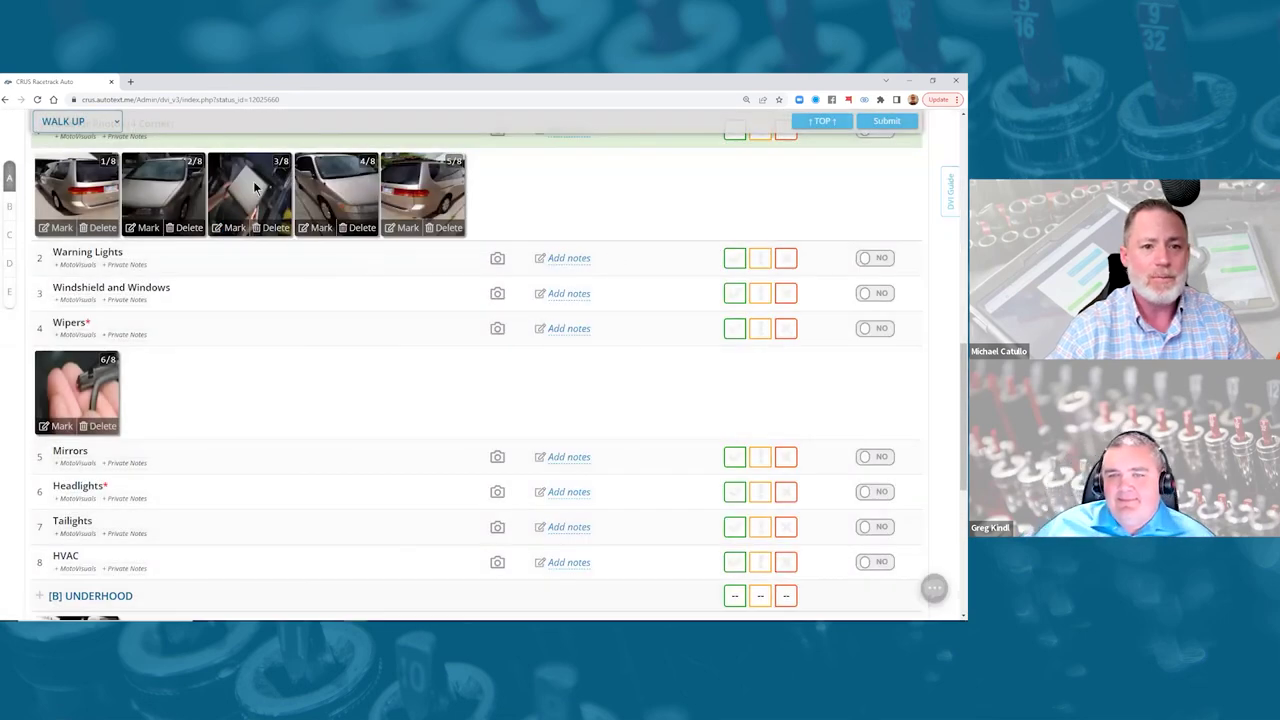
pyautogui.click(255, 188)
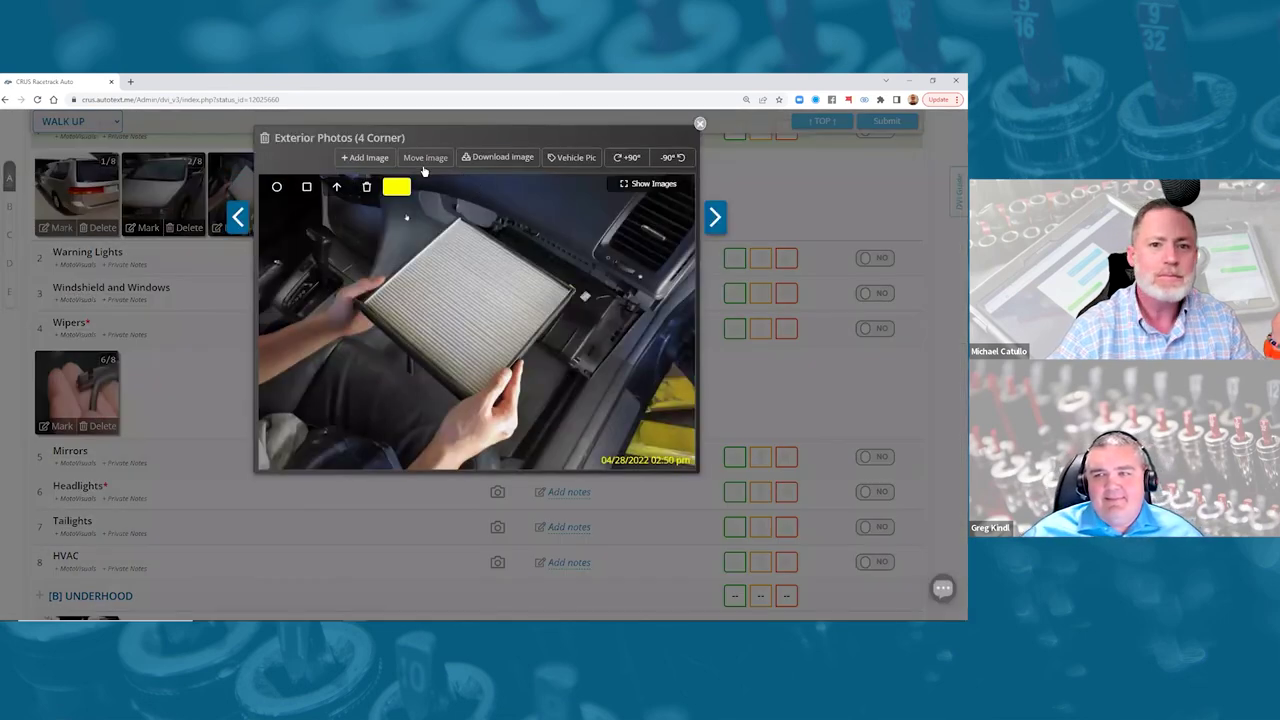
pyautogui.click(425, 160)
pyautogui.click(429, 206)
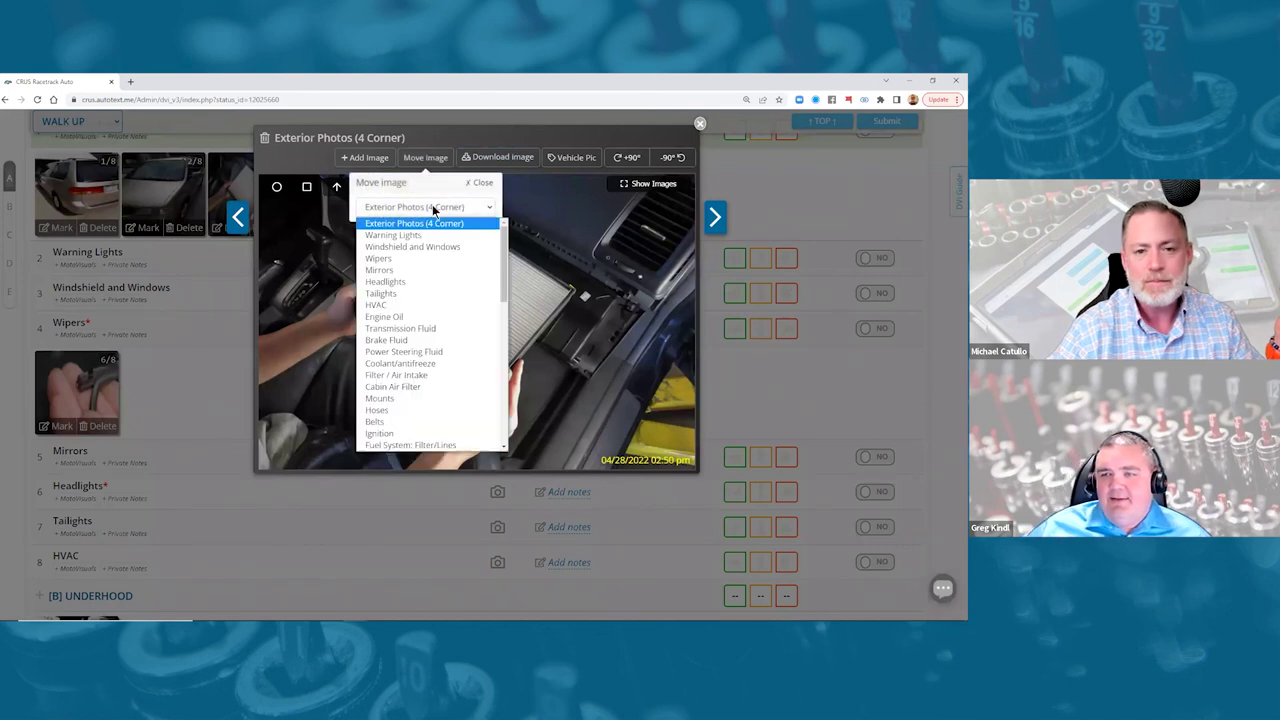
pyautogui.click(397, 387)
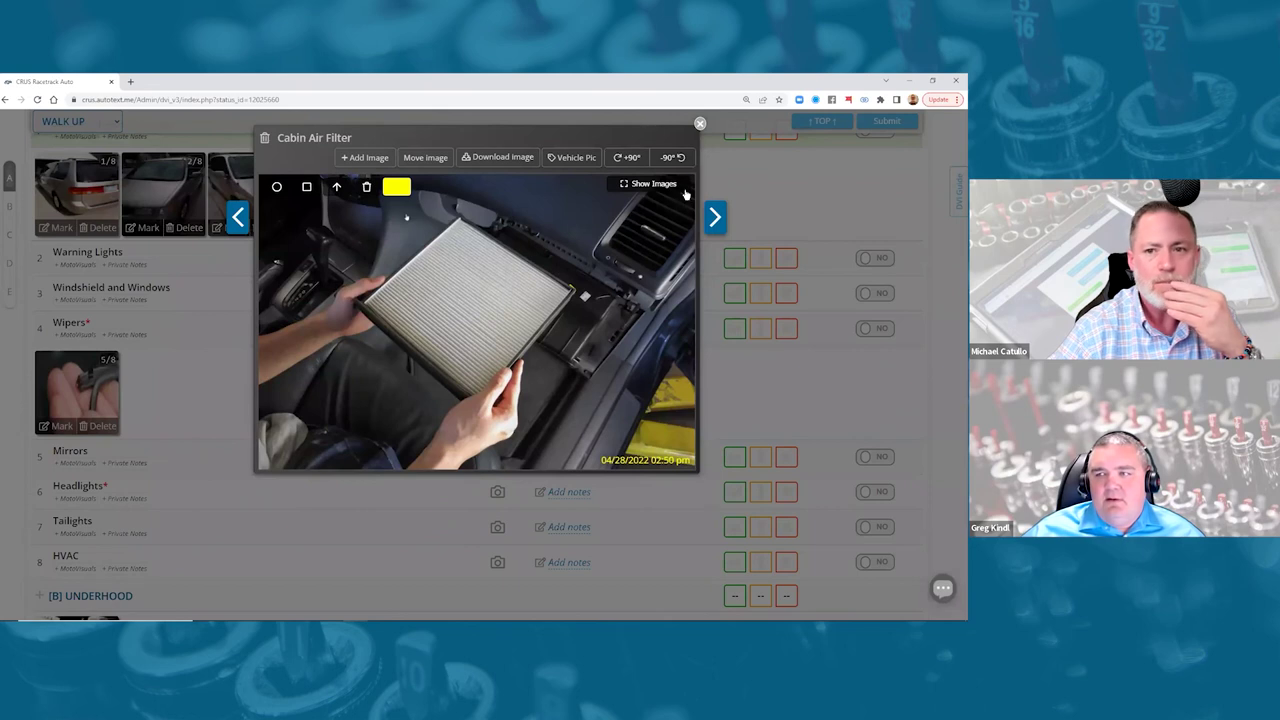
pyautogui.click(743, 205)
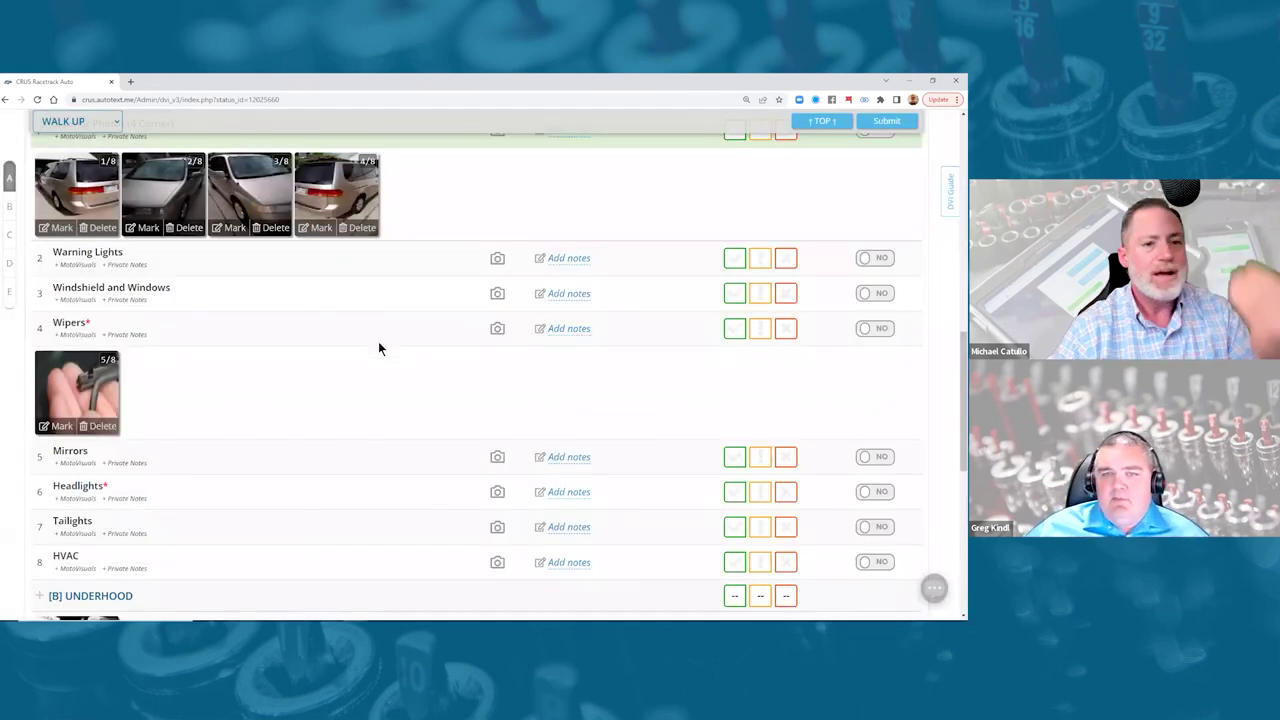
# Step: Mark the Warning Lights and Windshield and Windows items with the green check rating
pyautogui.click(735, 258)
pyautogui.click(734, 293)
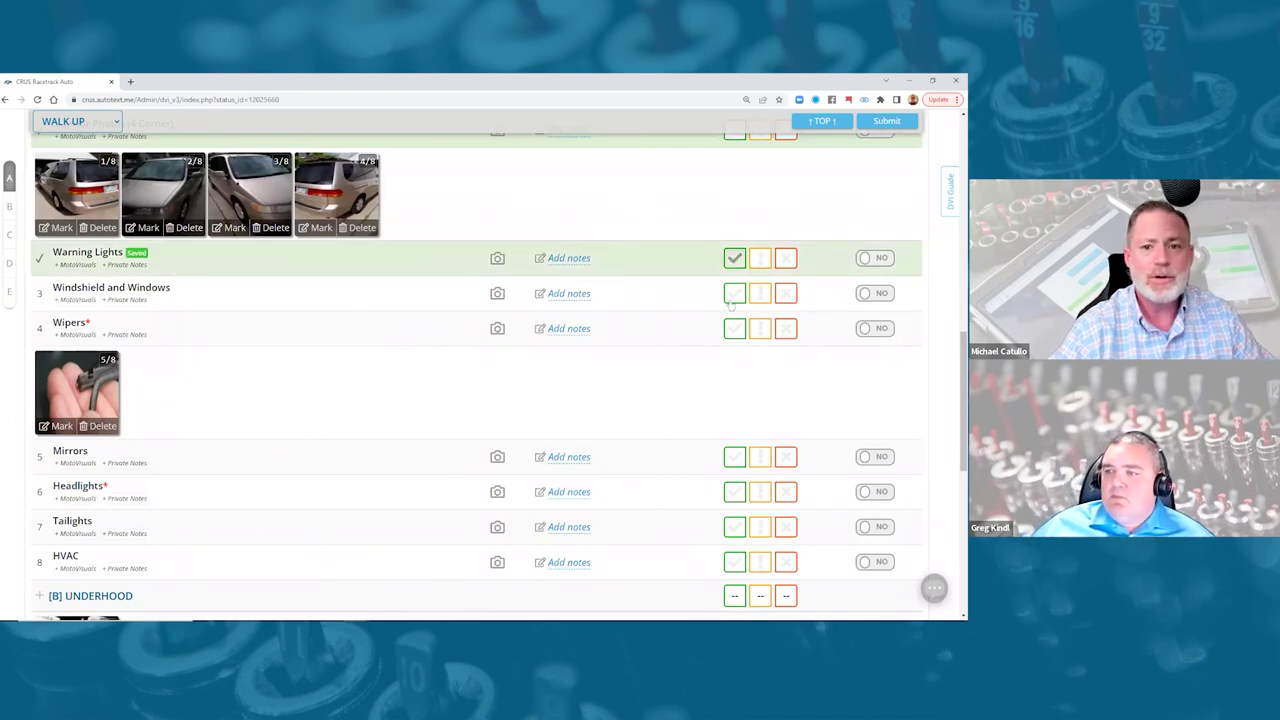
# Step: Add the predefined note "Physical Defect - torn" to Wipers with the recommendation "Replace wiper blades (This is advised twice each year)" and save it
pyautogui.click(566, 329)
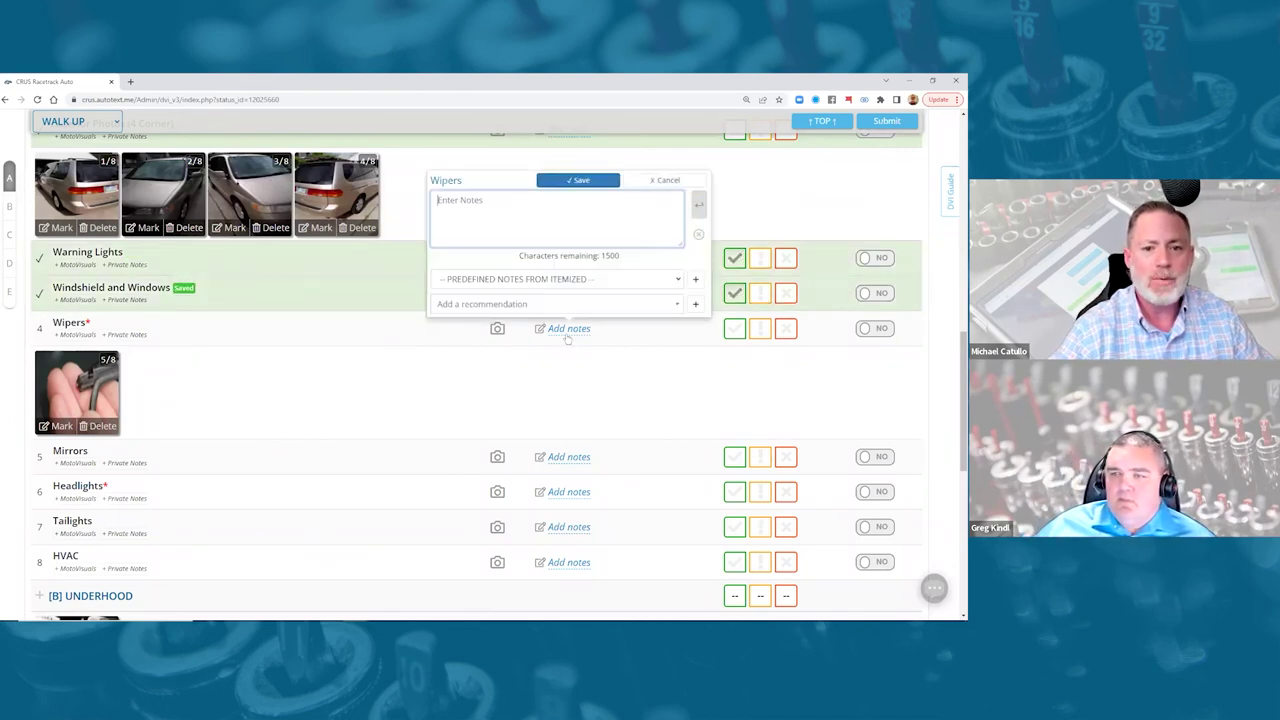
pyautogui.click(557, 280)
pyautogui.click(545, 307)
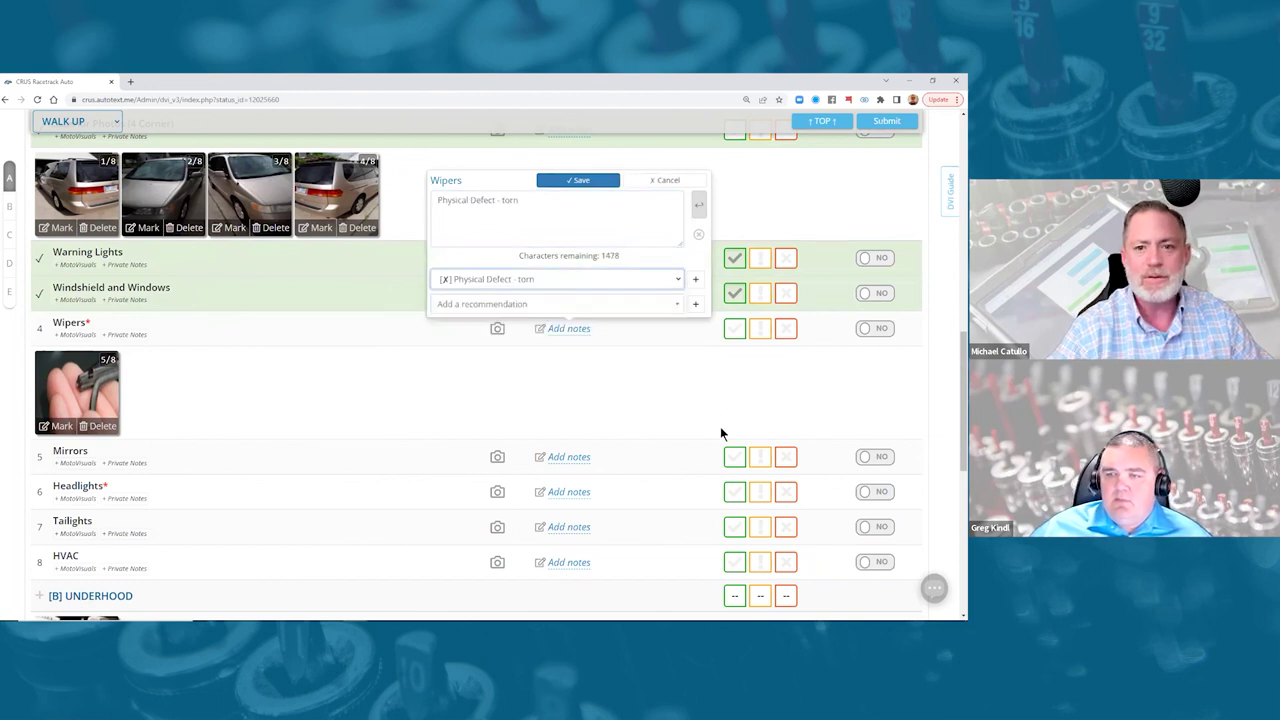
pyautogui.click(562, 310)
pyautogui.click(542, 335)
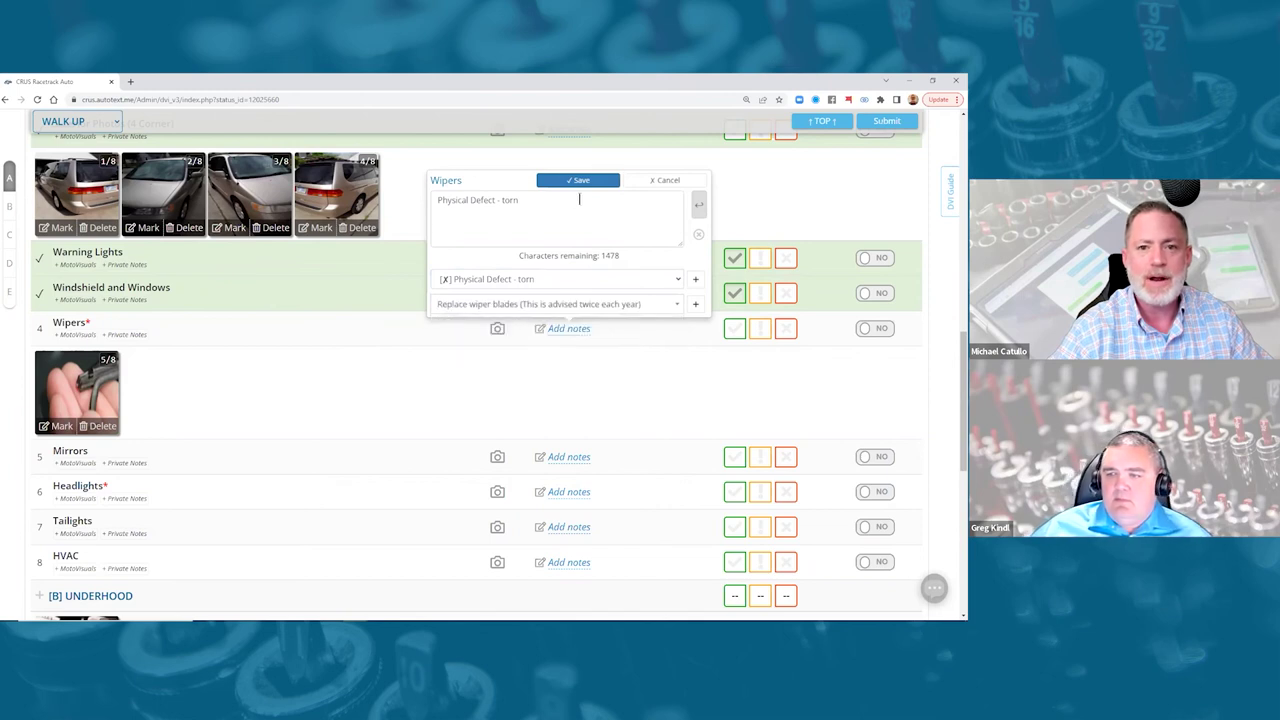
pyautogui.click(579, 181)
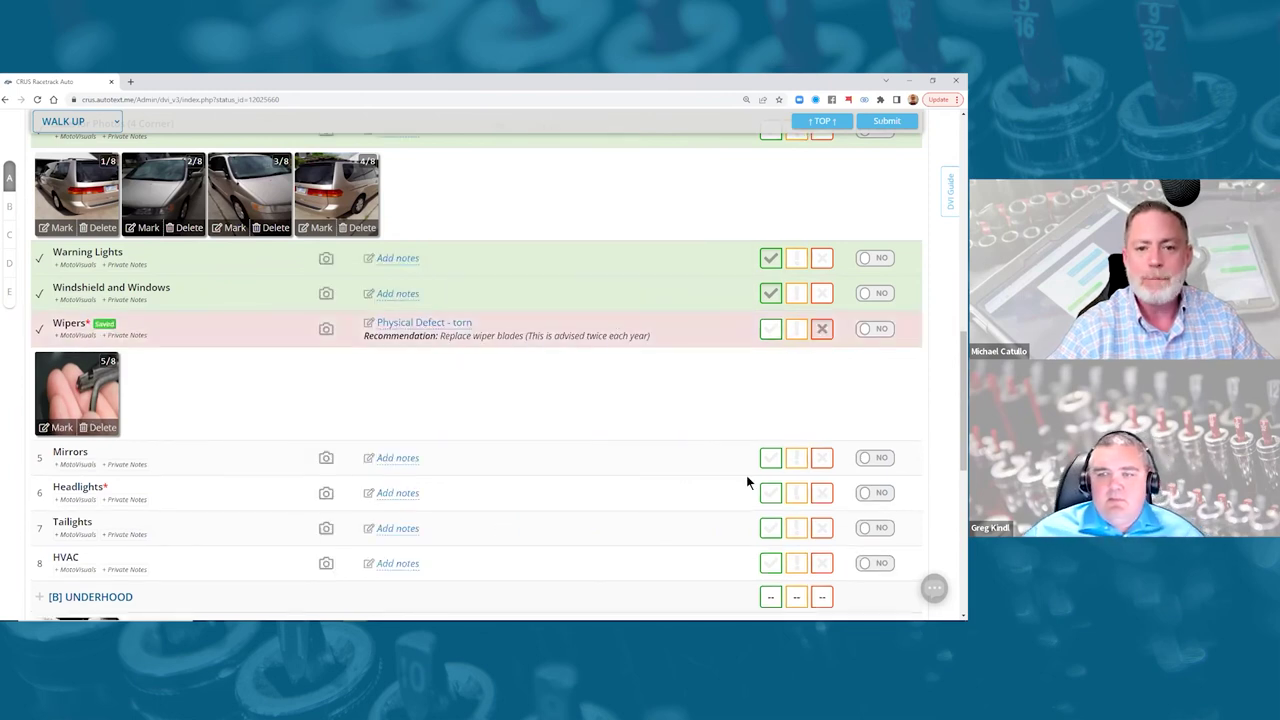
# Step: Mark the Headlights, Tailights, Mirrors and HVAC items with the green check rating
pyautogui.scroll(-2, 746, 475)
pyautogui.click(770, 331)
pyautogui.click(770, 366)
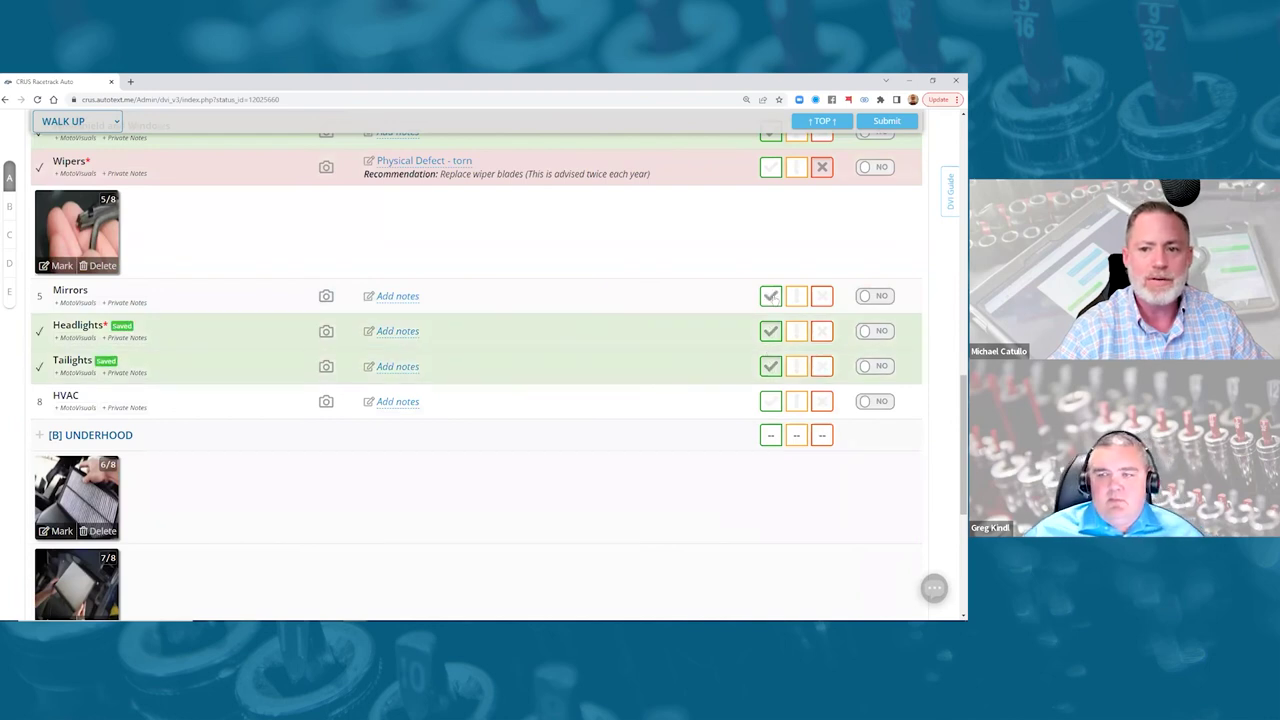
pyautogui.click(770, 296)
pyautogui.click(770, 401)
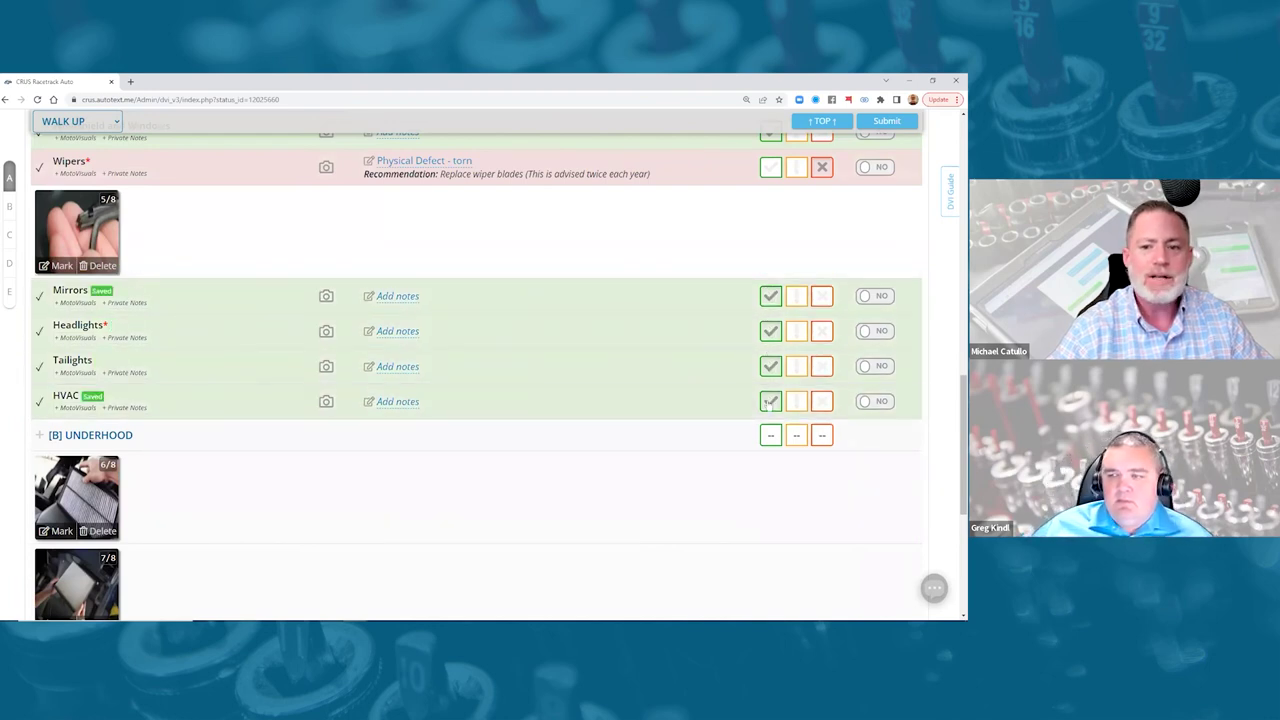
# Step: Expand the Underhood section and give Filter / Air Intake and Cabin Air Filter the green check rating
pyautogui.scroll(-1, 767, 405)
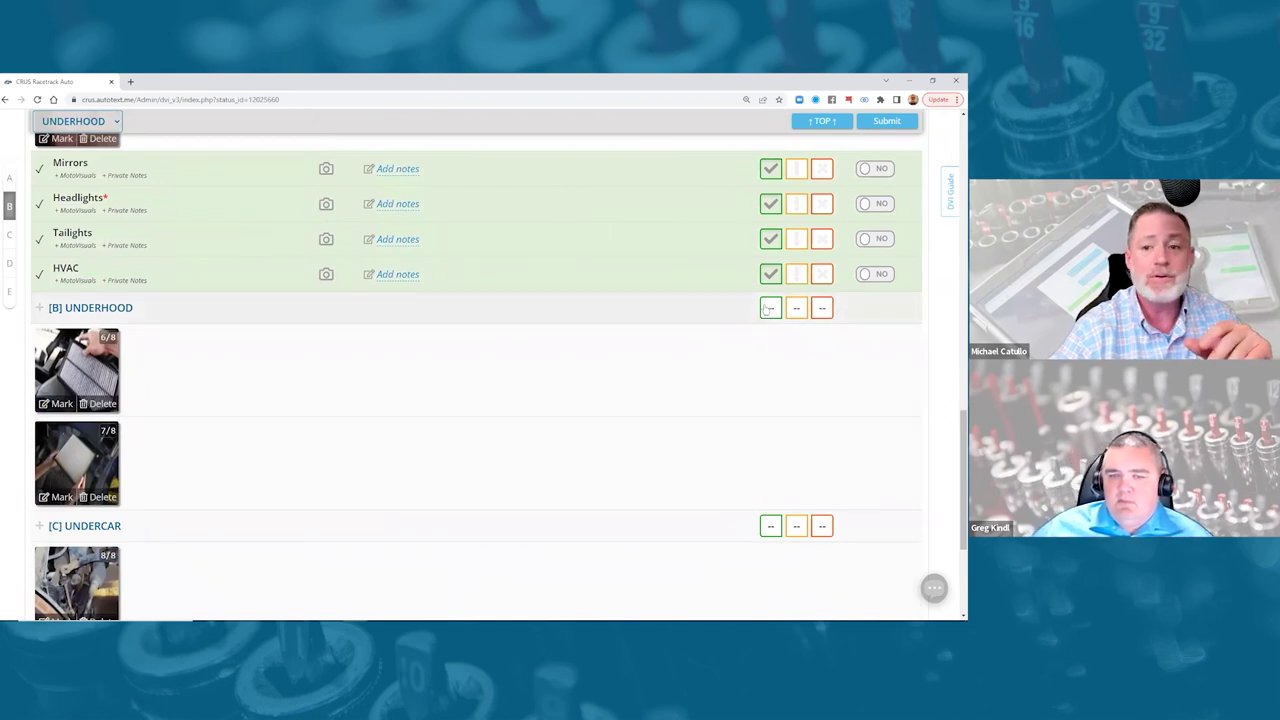
pyautogui.click(765, 310)
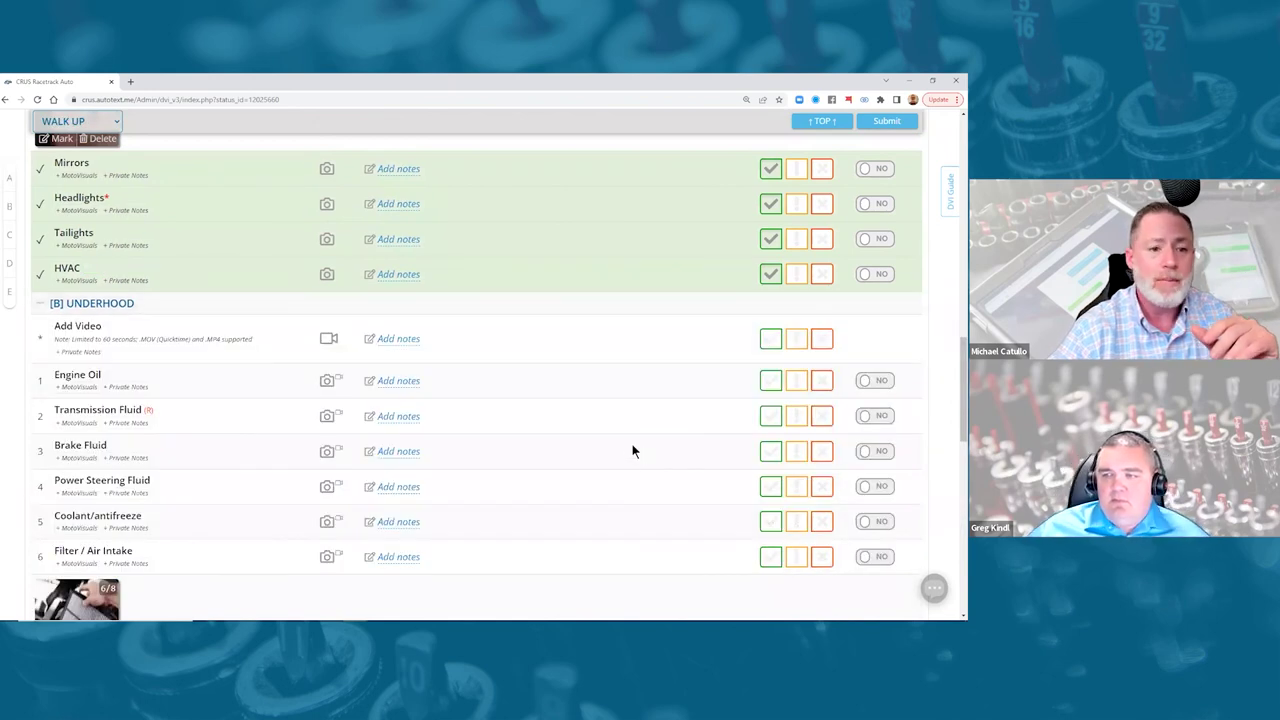
pyautogui.scroll(-2, 513, 453)
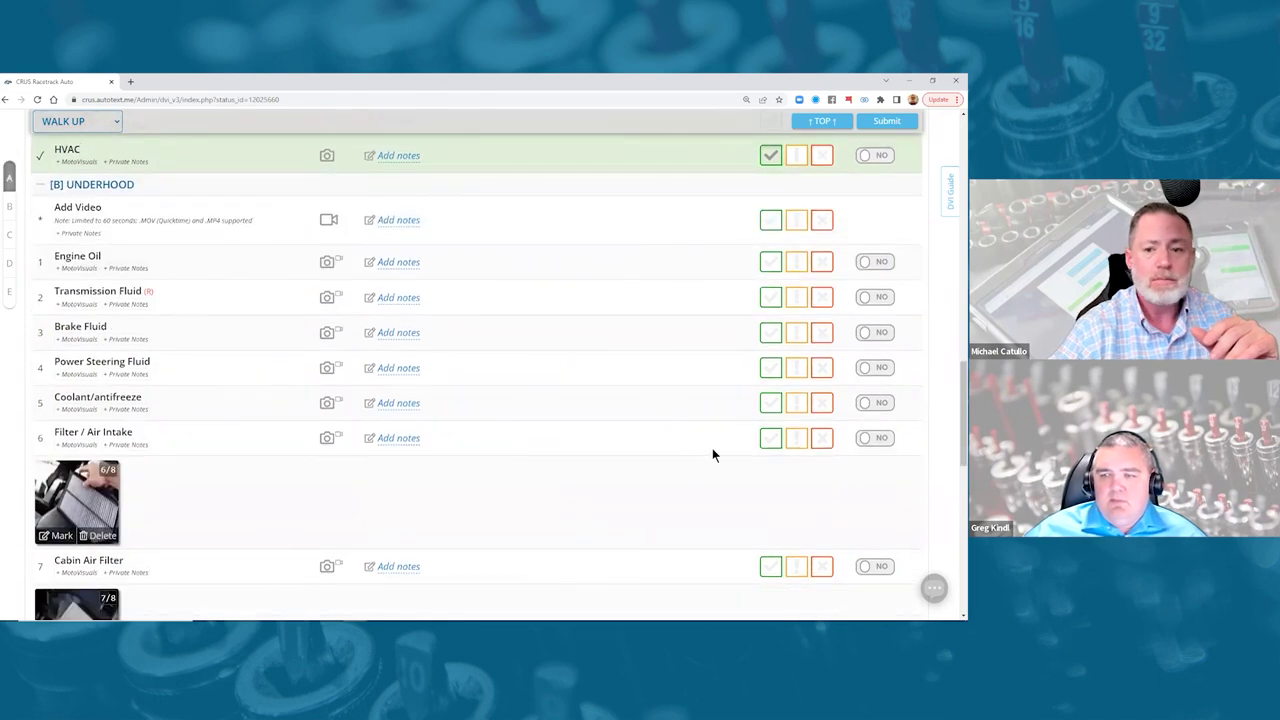
pyautogui.click(768, 440)
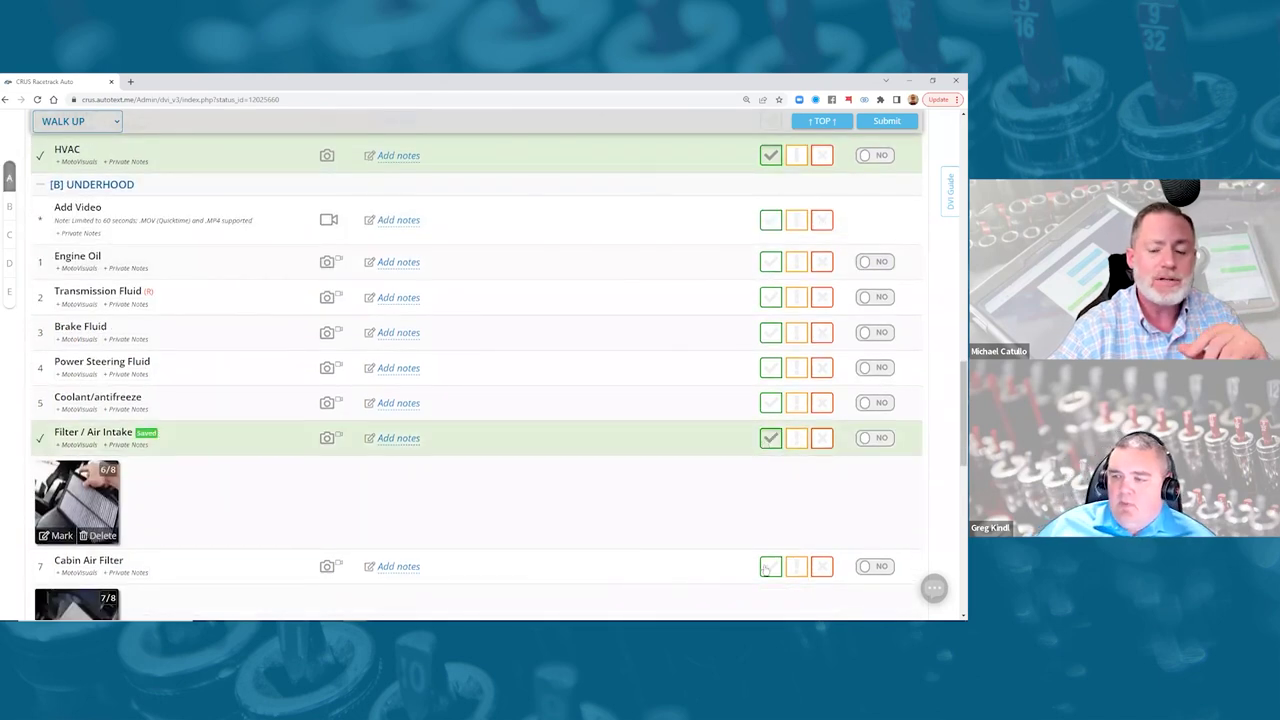
pyautogui.click(770, 567)
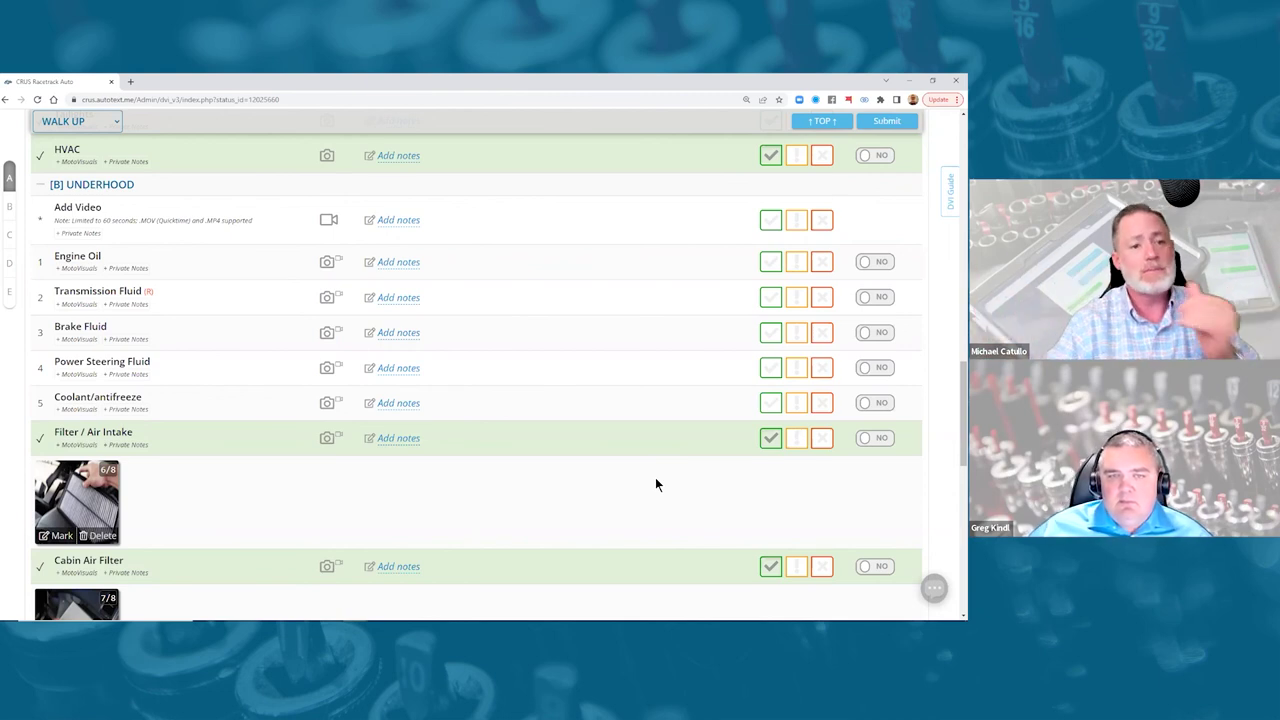
# Step: In the Undercar section, save the note "Loose" for Sway Bar / Bushings / Links with the recommendation "Replace FRONT Sway Bar Links - Both Sides"
pyautogui.scroll(-8, 704, 487)
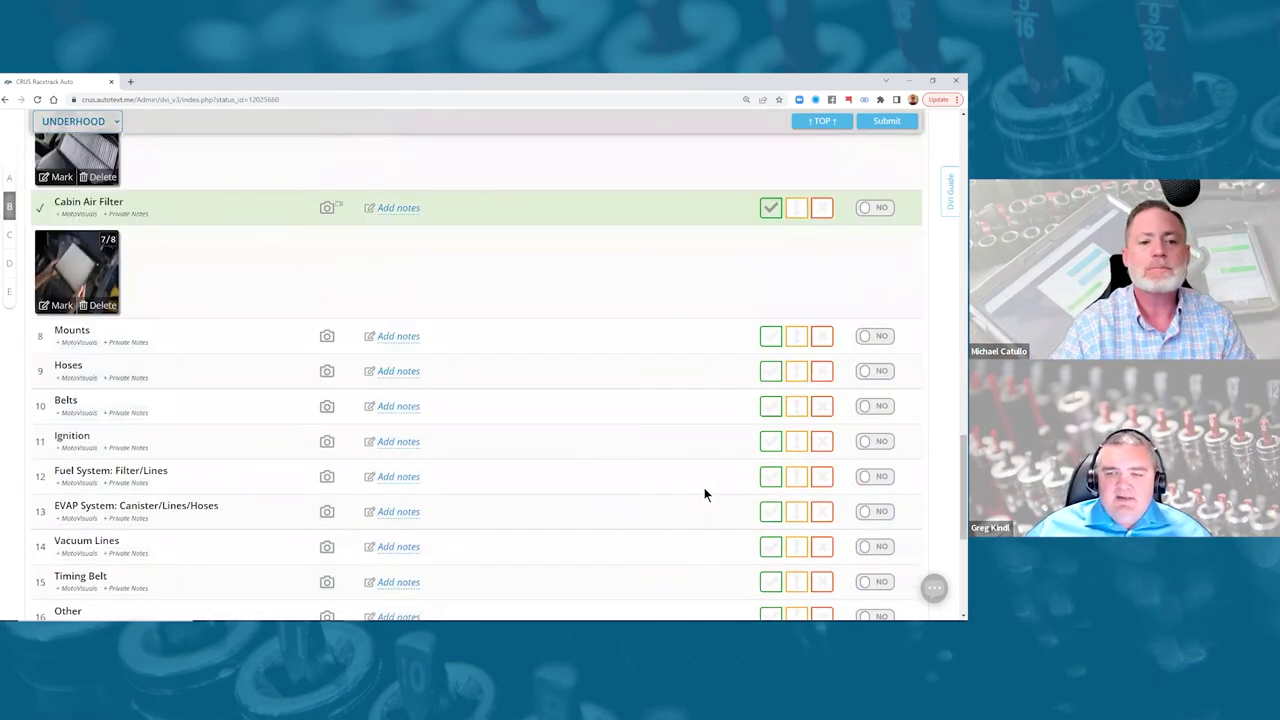
pyautogui.scroll(-2, 704, 487)
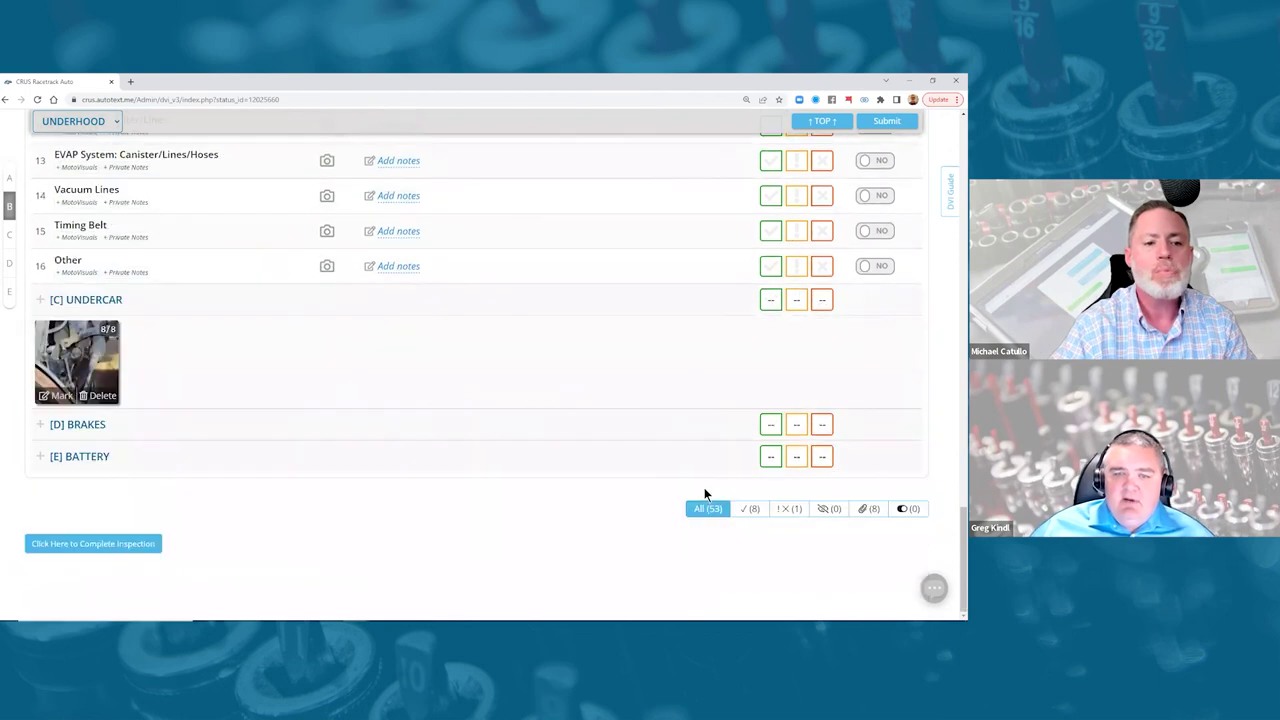
pyautogui.click(553, 302)
pyautogui.scroll(-2, 490, 410)
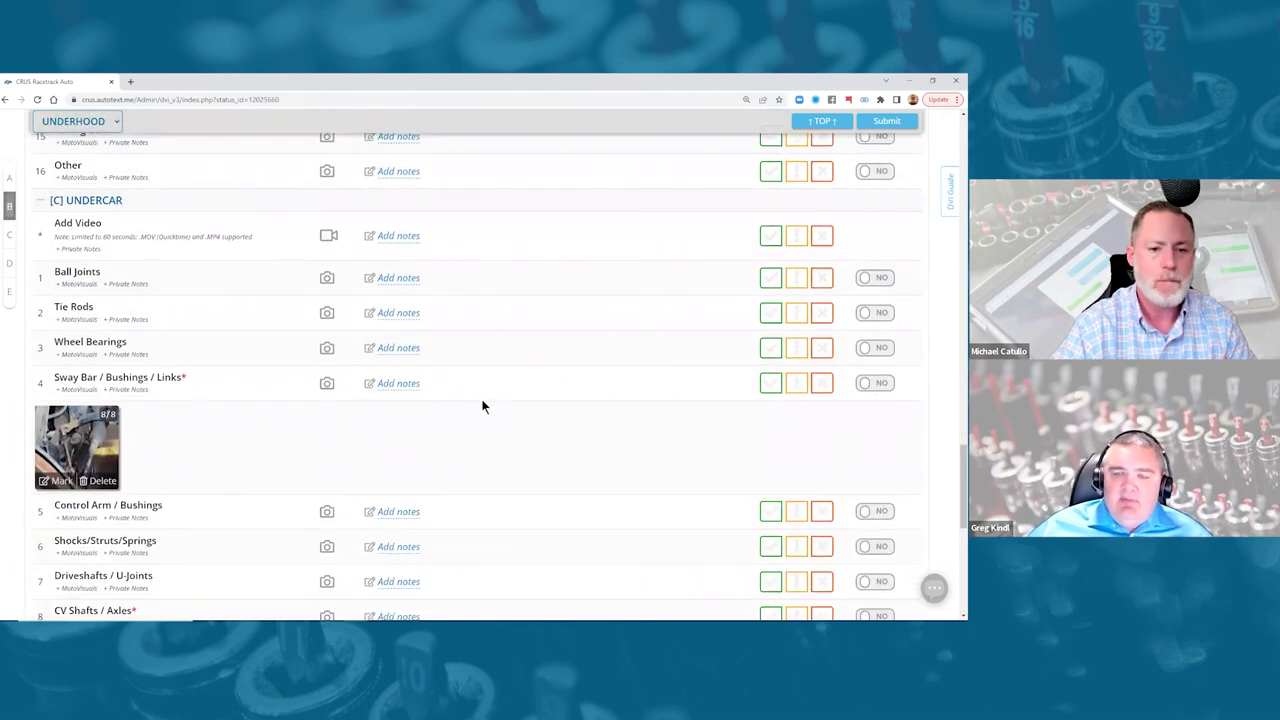
pyautogui.click(400, 383)
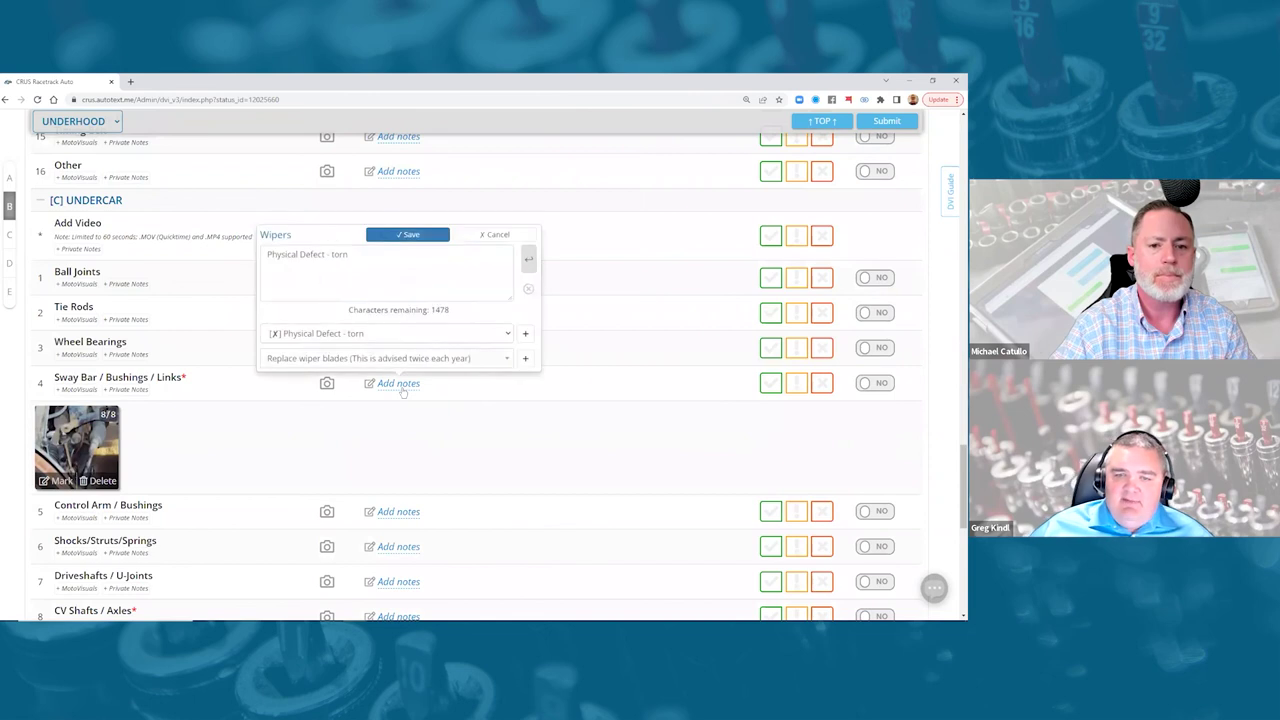
pyautogui.click(437, 339)
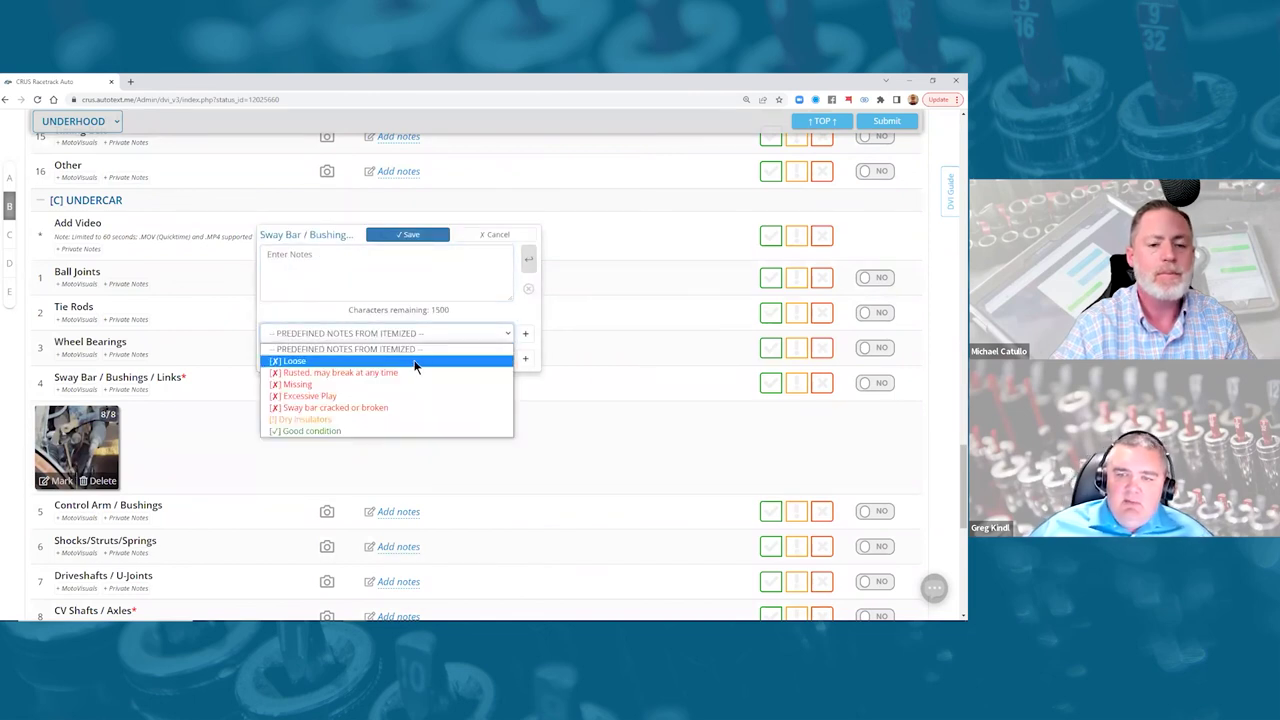
pyautogui.click(414, 358)
pyautogui.click(414, 358)
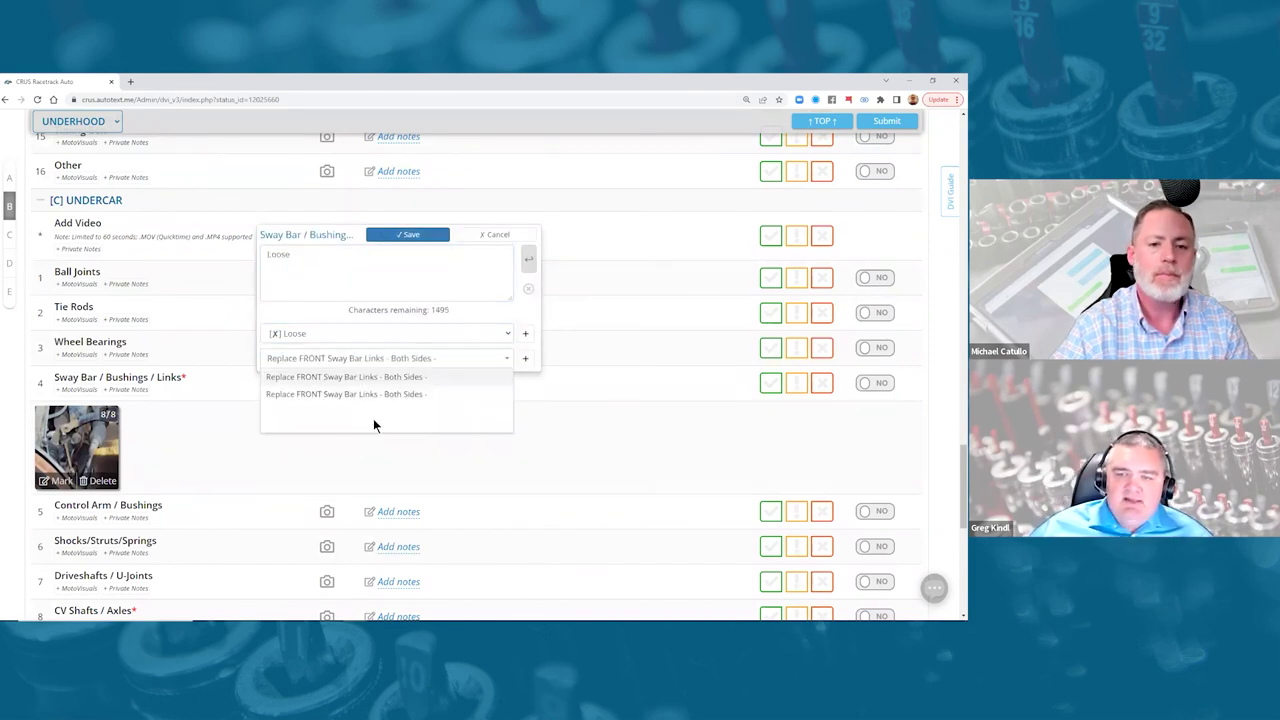
pyautogui.click(374, 392)
pyautogui.click(404, 238)
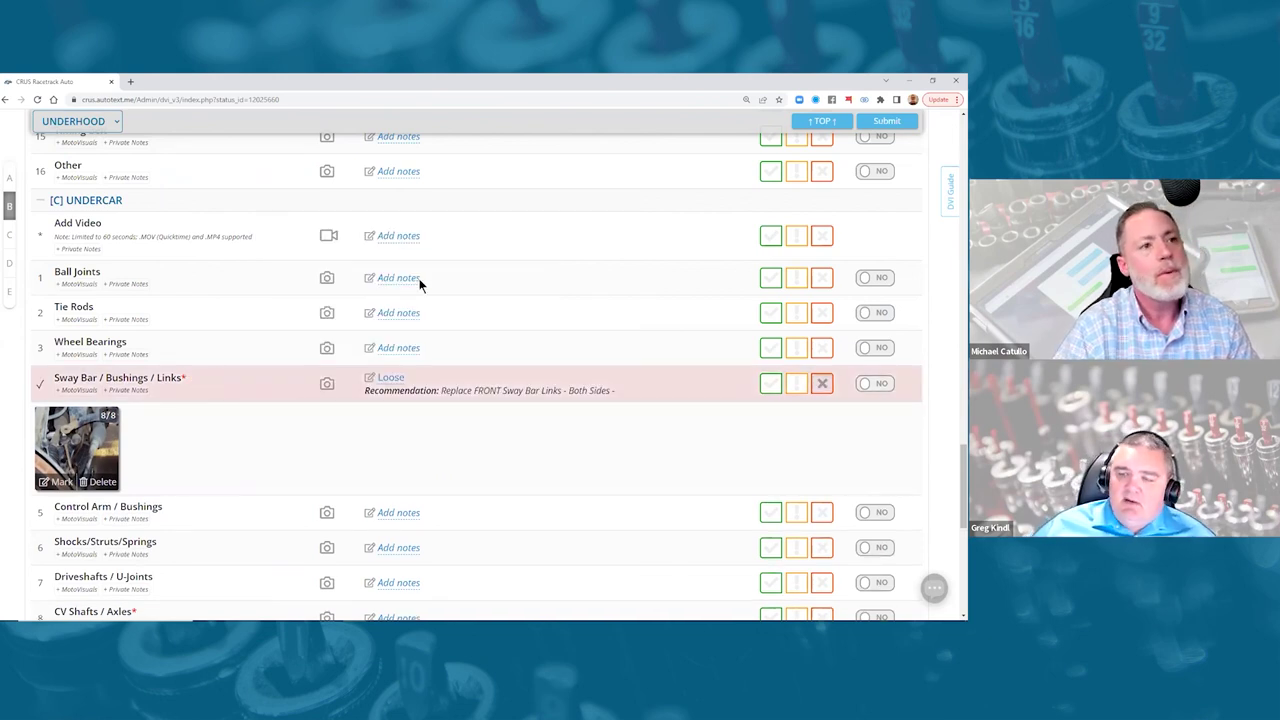
# Step: Acknowledge the customer's concern about the front-end rattle over bumps under Reason Vehicle is Here
pyautogui.scroll(10, 420, 287)
pyautogui.scroll(15, 420, 287)
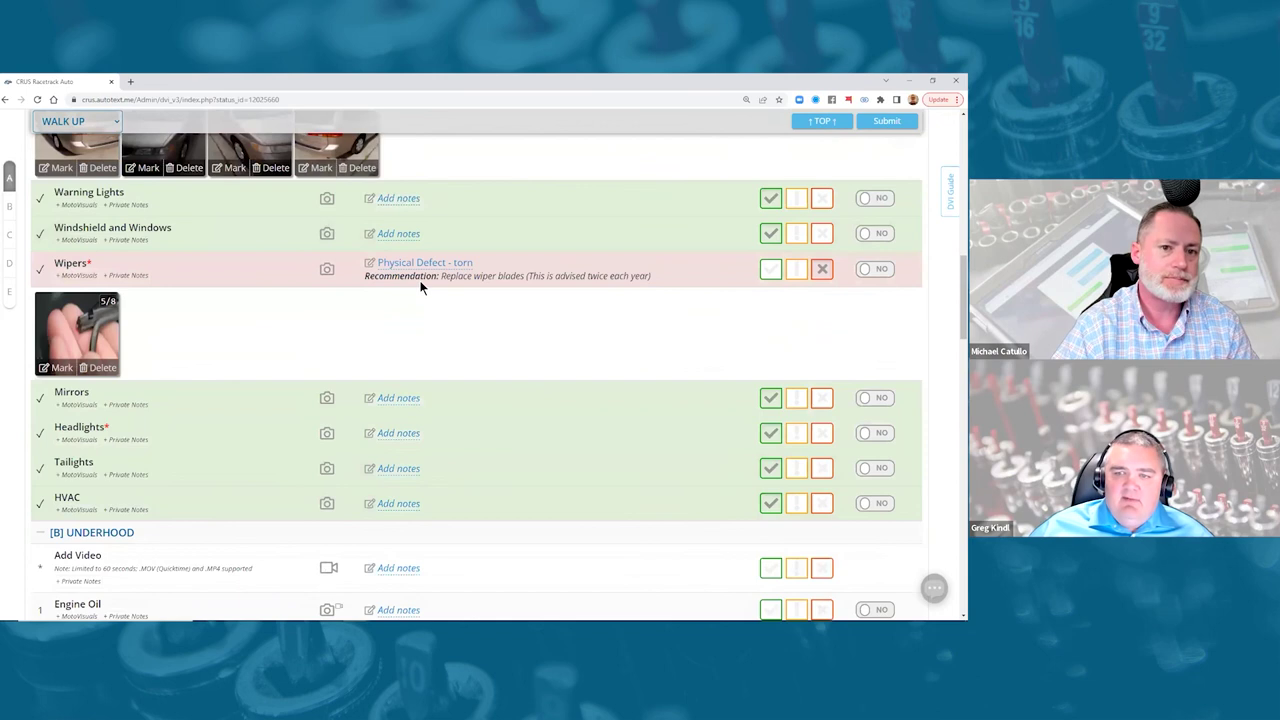
pyautogui.scroll(-1, 420, 288)
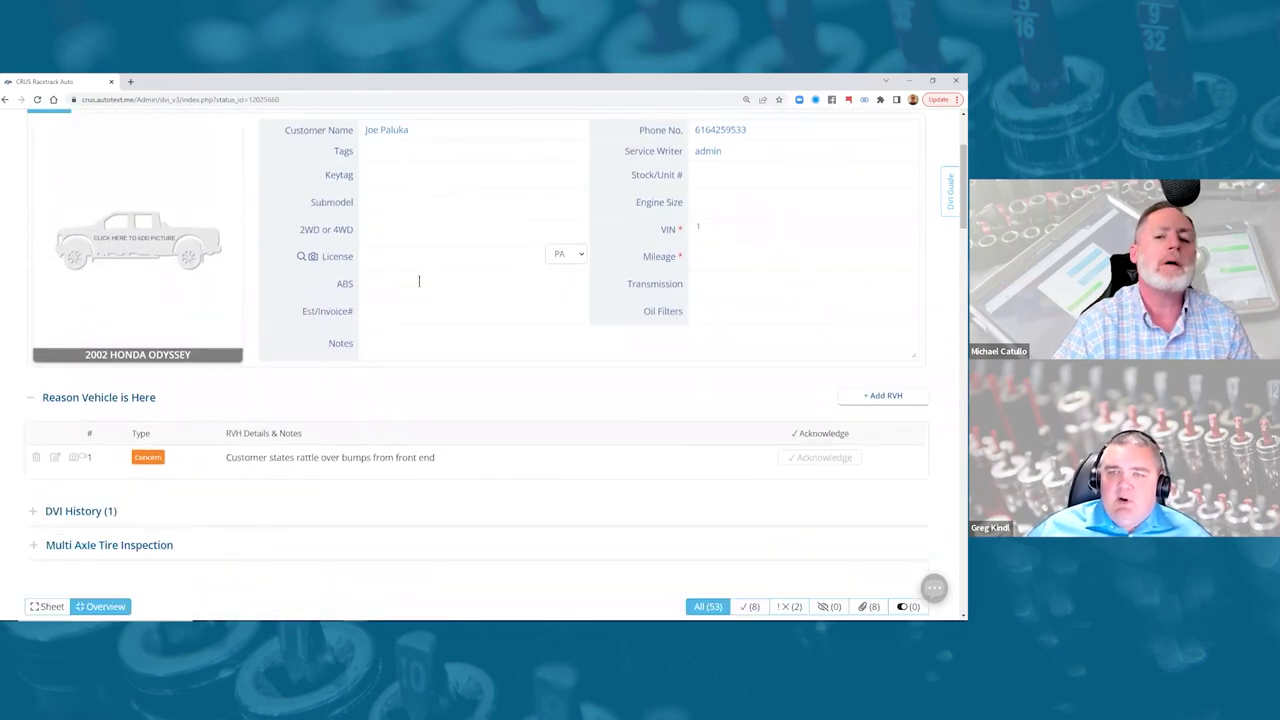
pyautogui.click(794, 457)
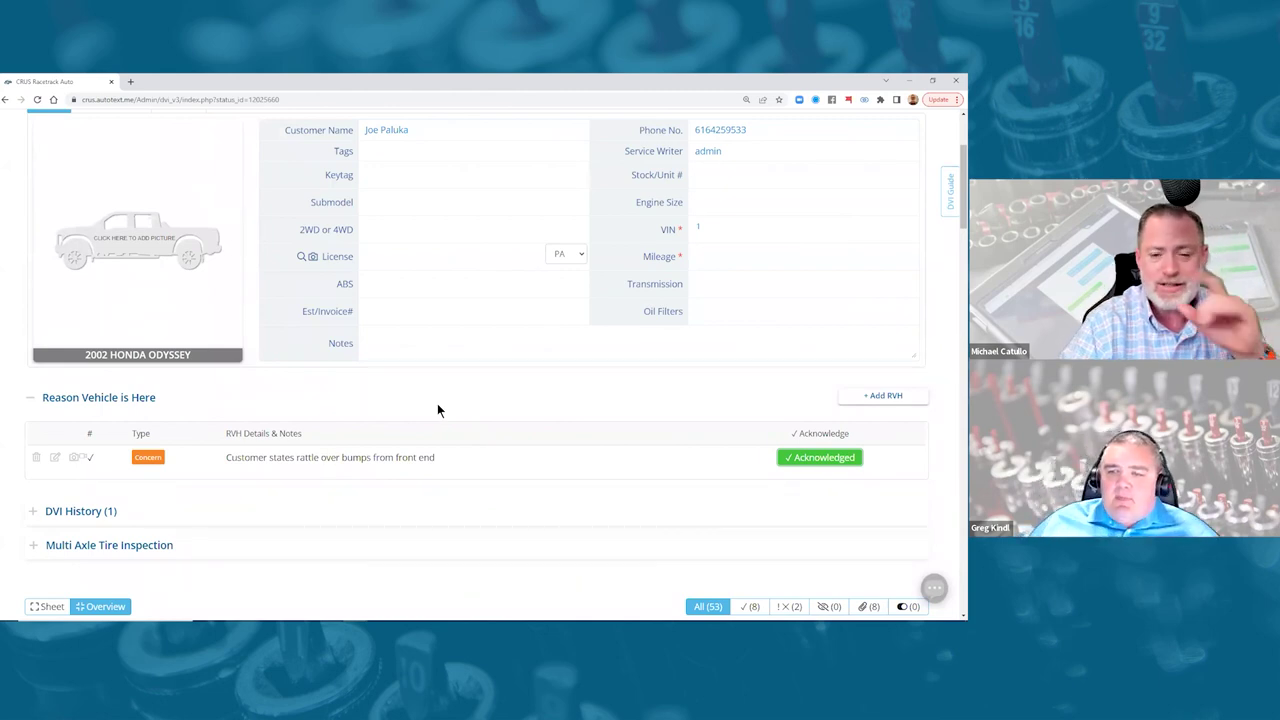
pyautogui.scroll(-3, 447, 455)
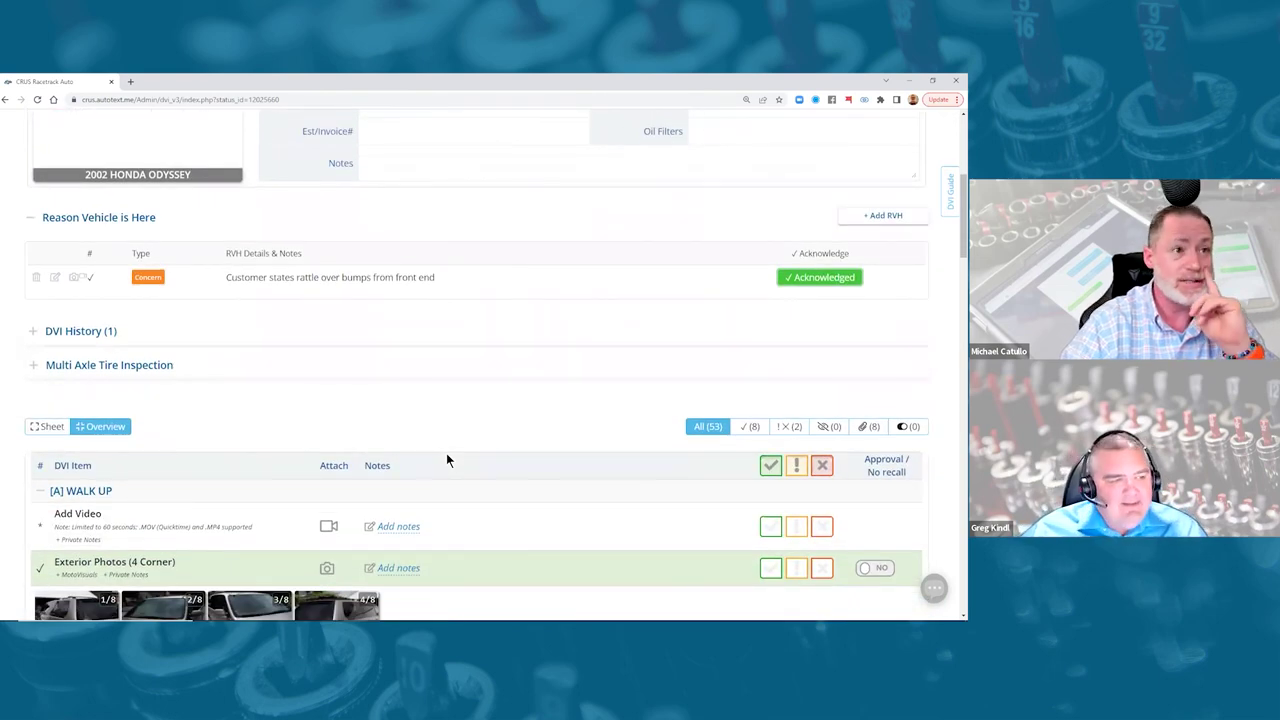
pyautogui.scroll(6, 446, 453)
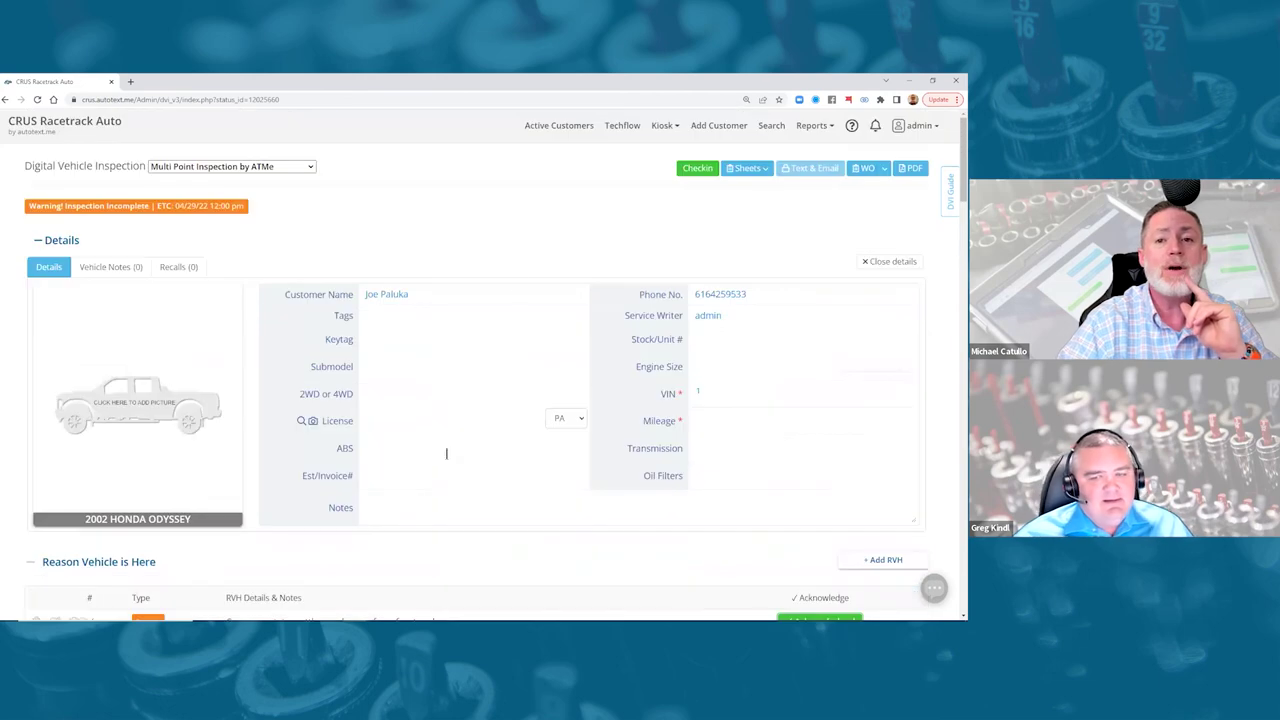
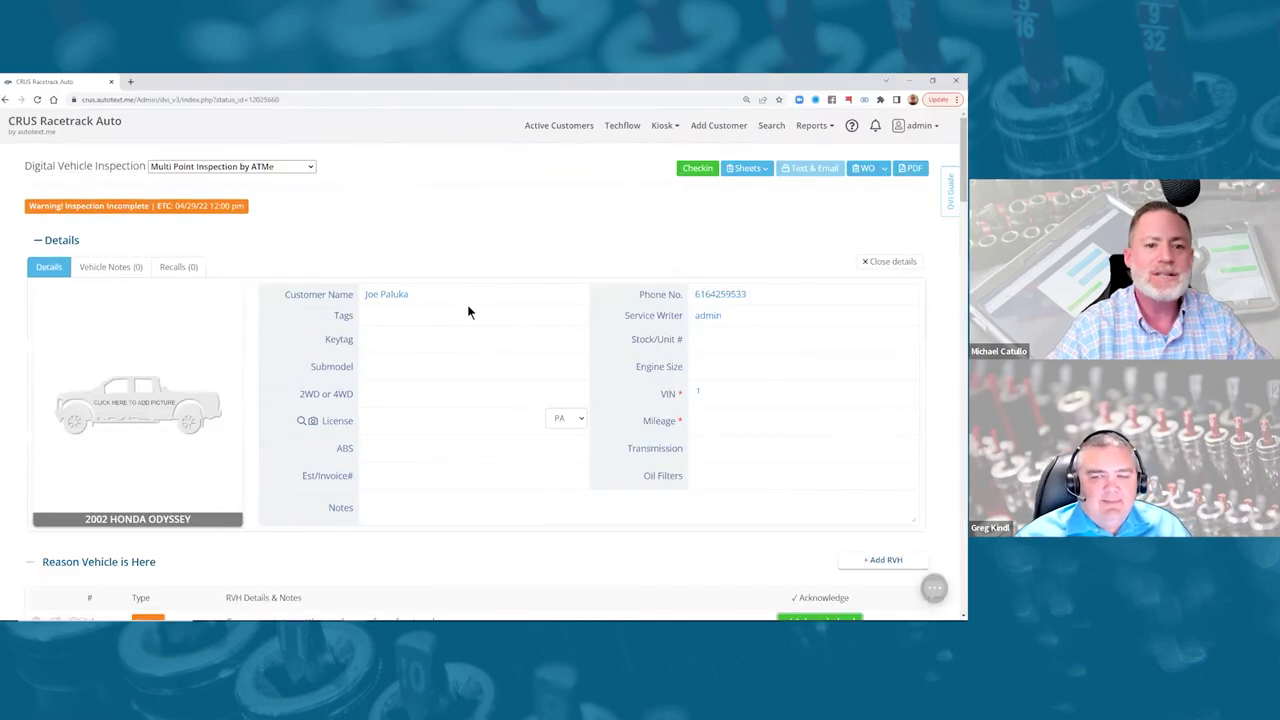
# Step: Edit the front-end rattle concern, filter the inspection items to flagged ones, tag Sway Bar / Bushings / Links and update the concern
pyautogui.scroll(-5, 467, 304)
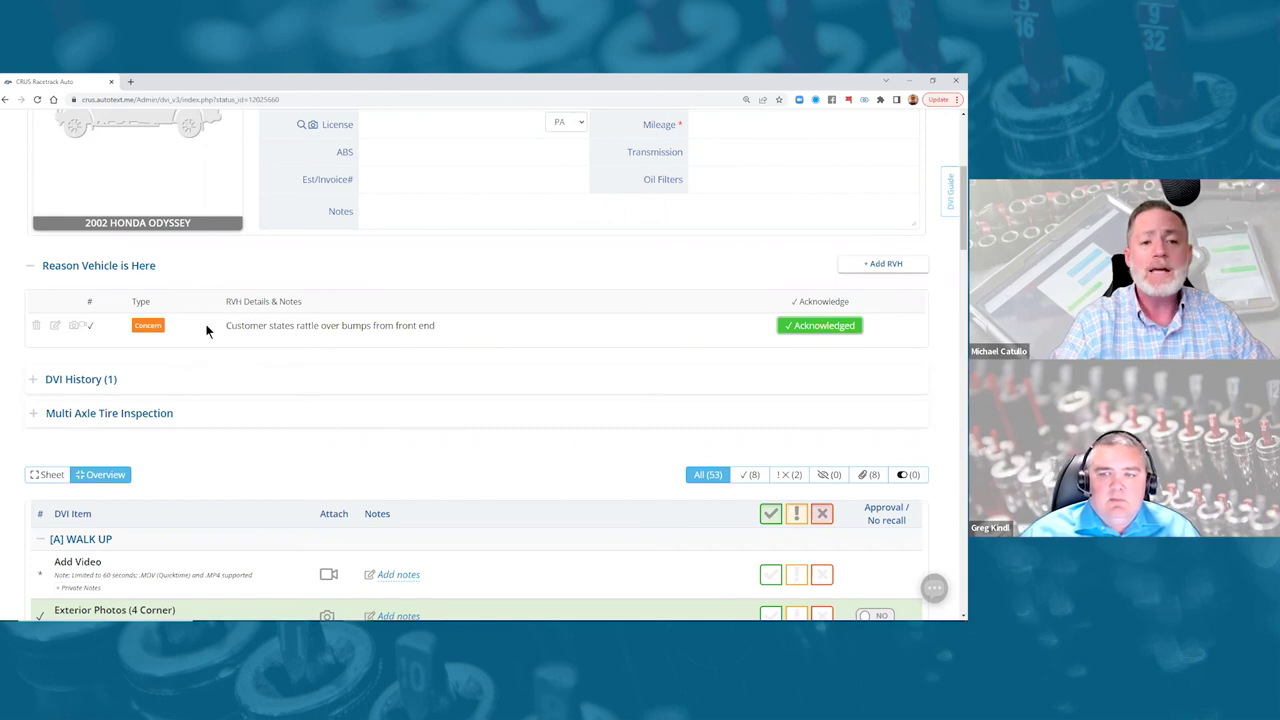
pyautogui.click(55, 326)
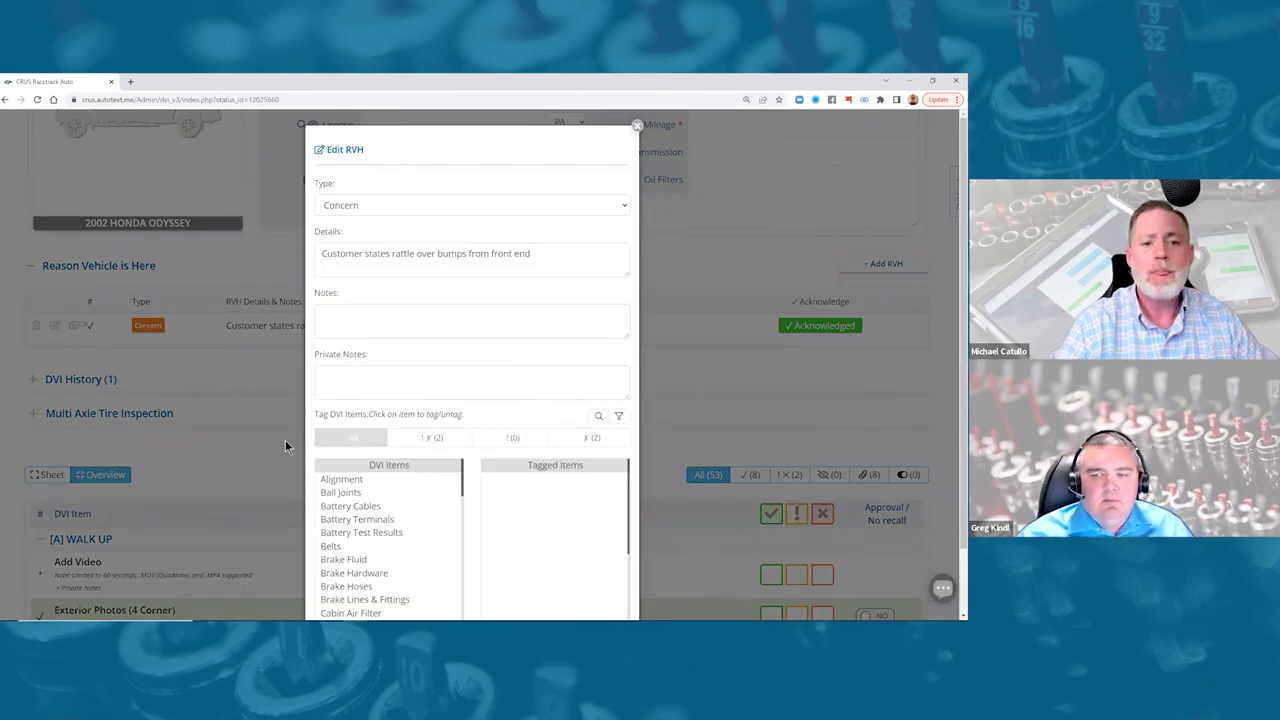
pyautogui.scroll(-2, 365, 497)
pyautogui.scroll(-2, 365, 497)
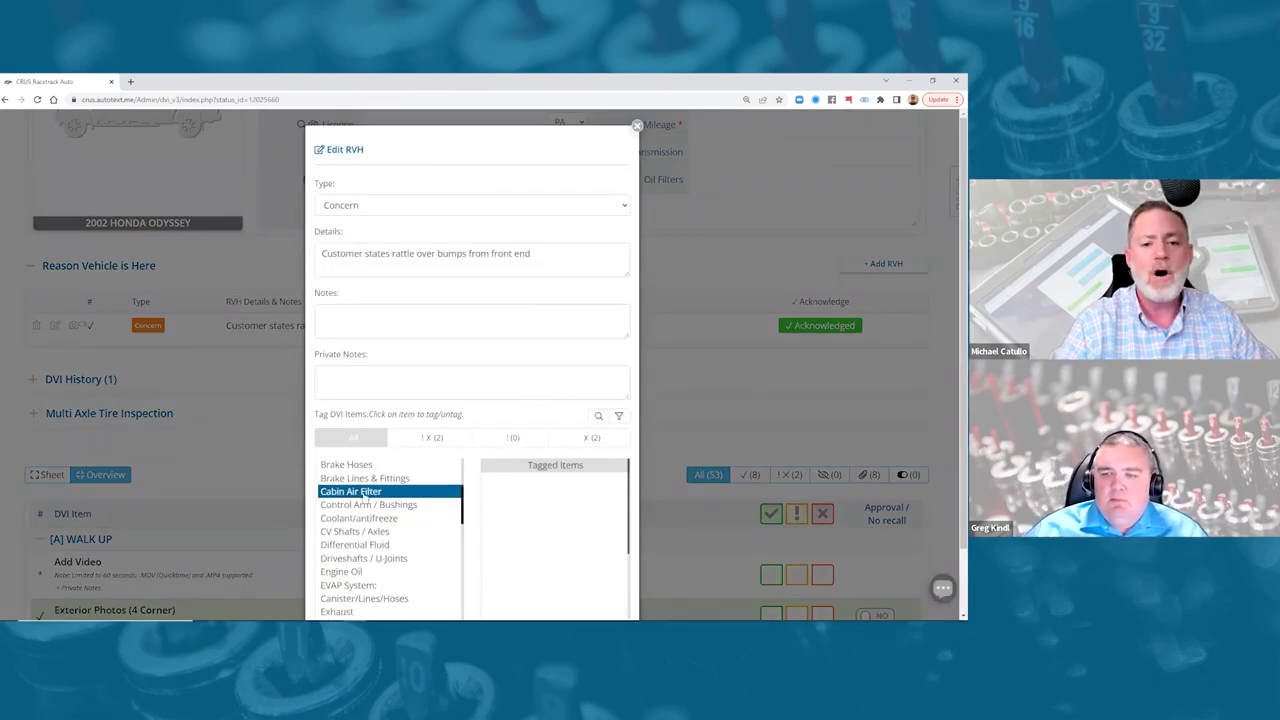
pyautogui.scroll(-1, 456, 360)
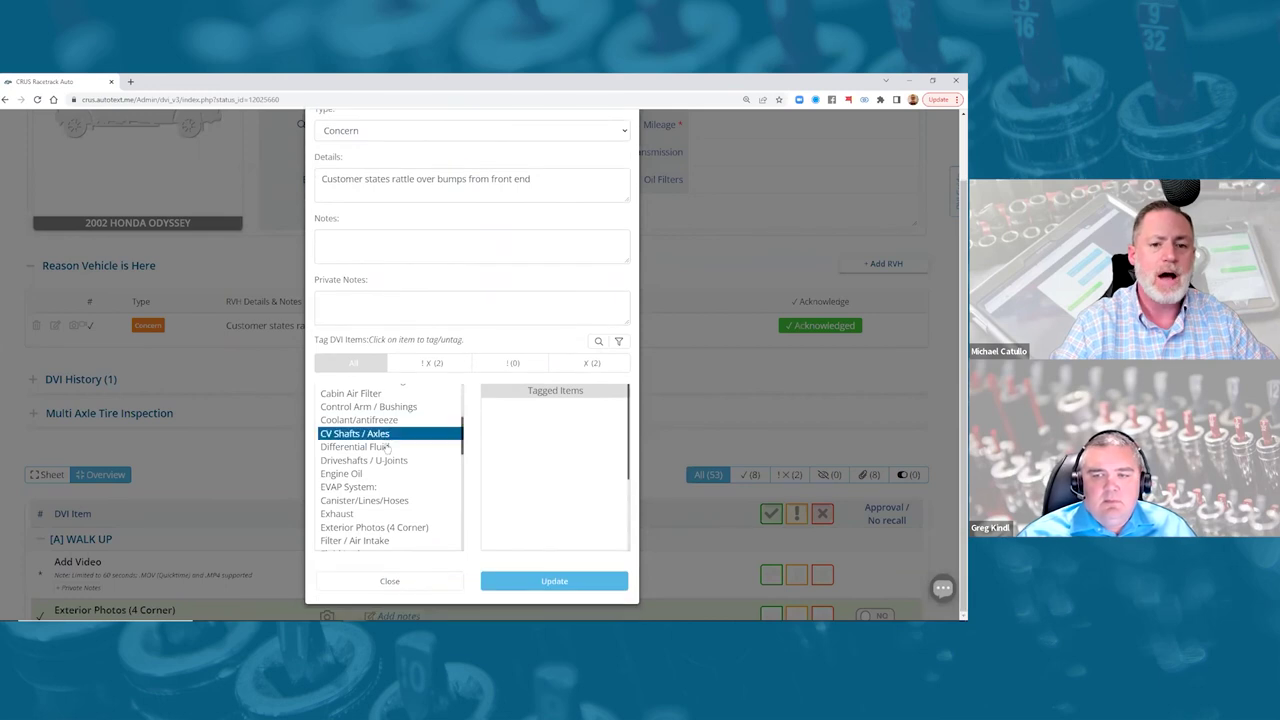
pyautogui.scroll(2, 380, 450)
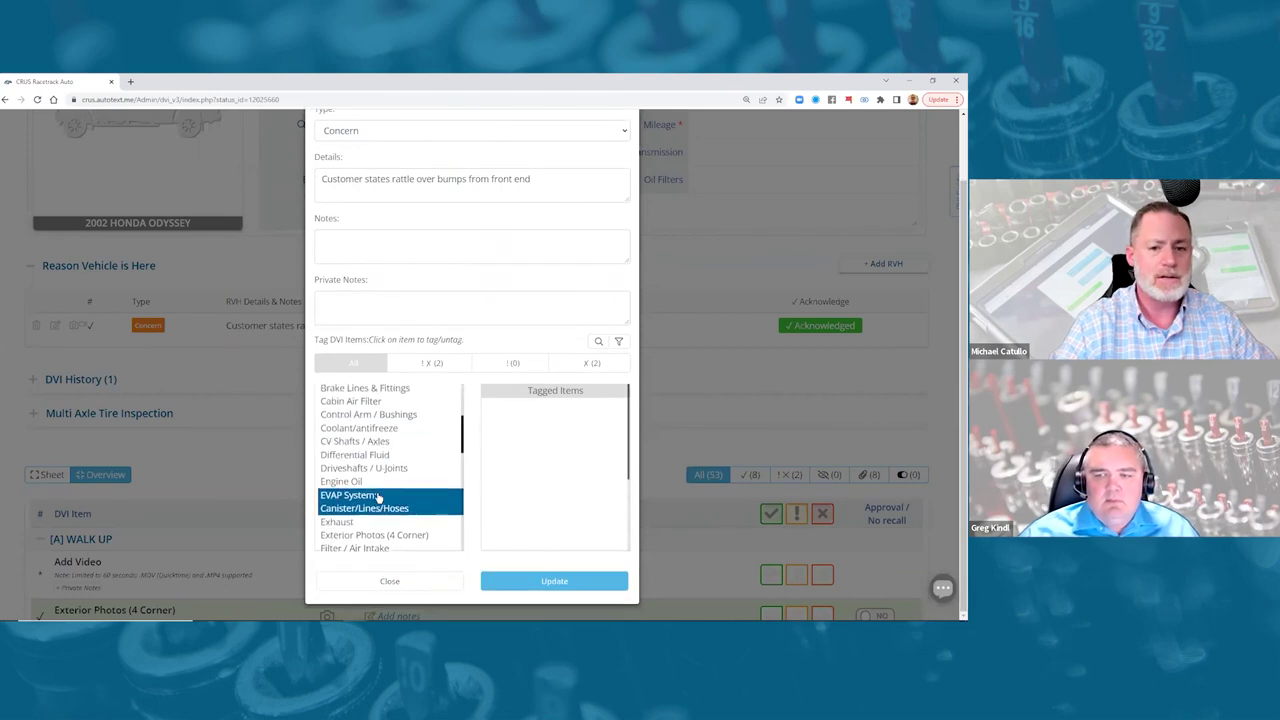
pyautogui.click(434, 364)
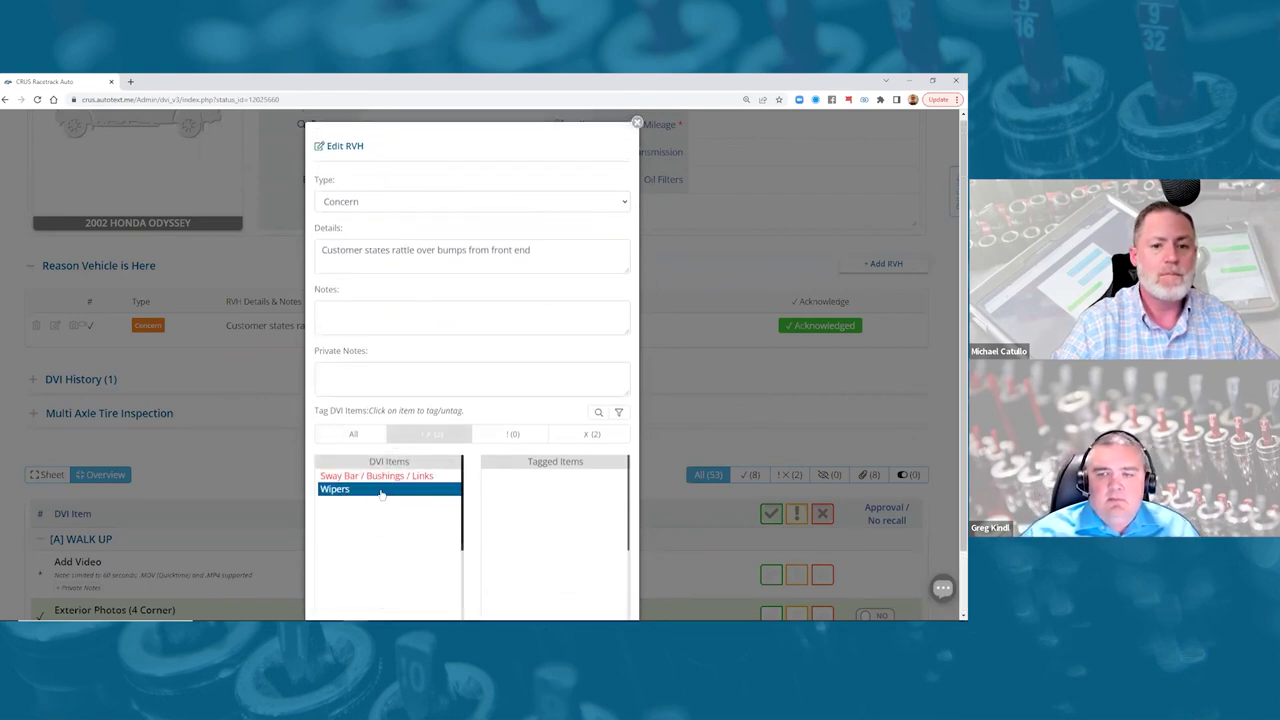
pyautogui.click(375, 476)
pyautogui.click(554, 477)
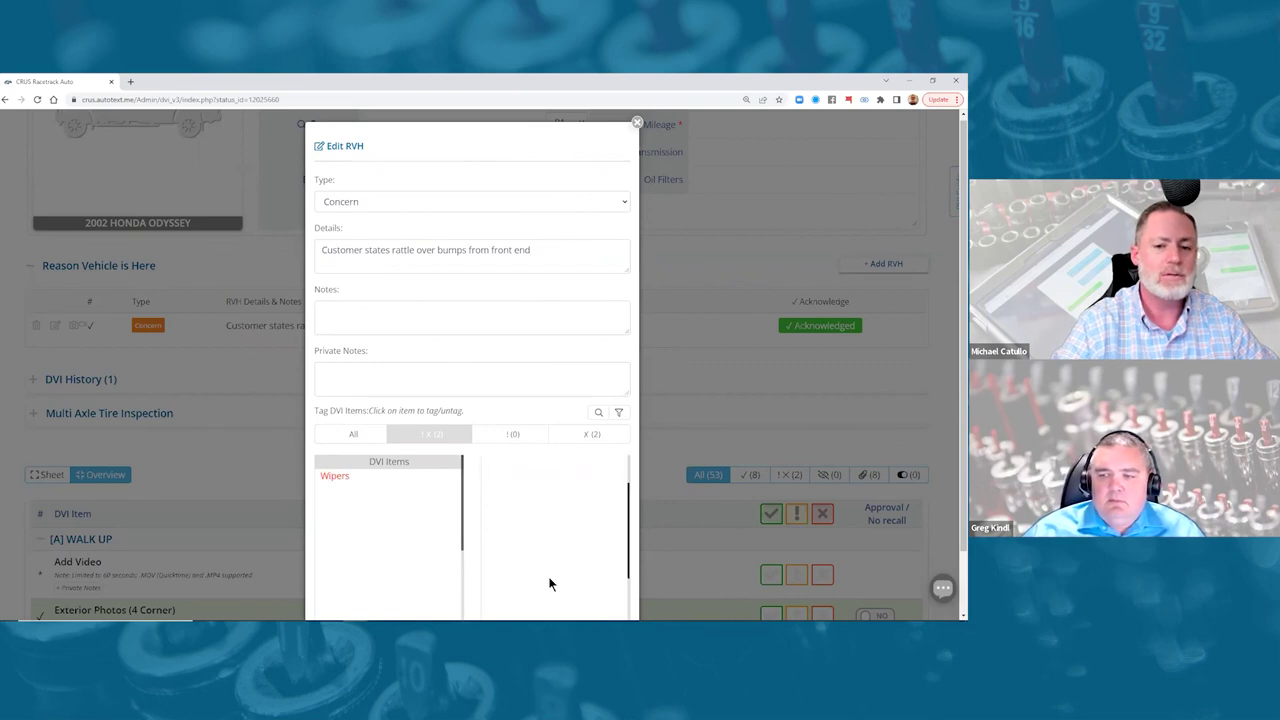
pyautogui.scroll(-2, 554, 357)
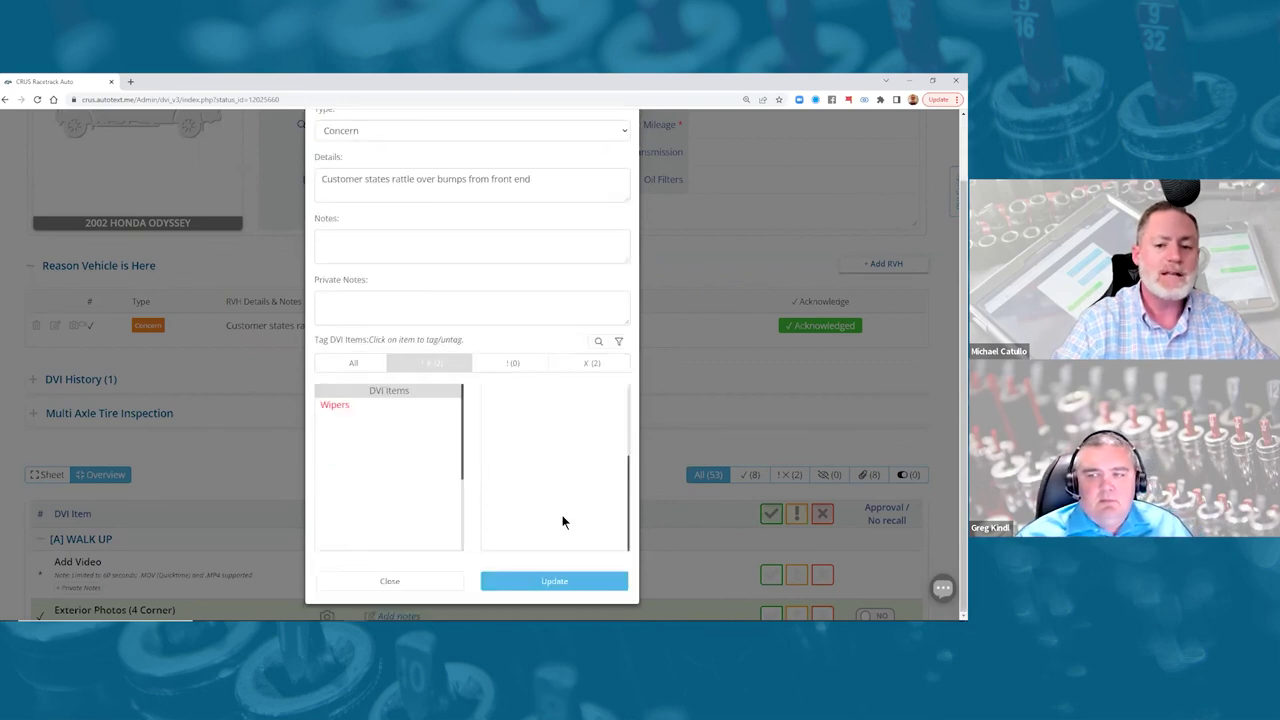
pyautogui.click(556, 581)
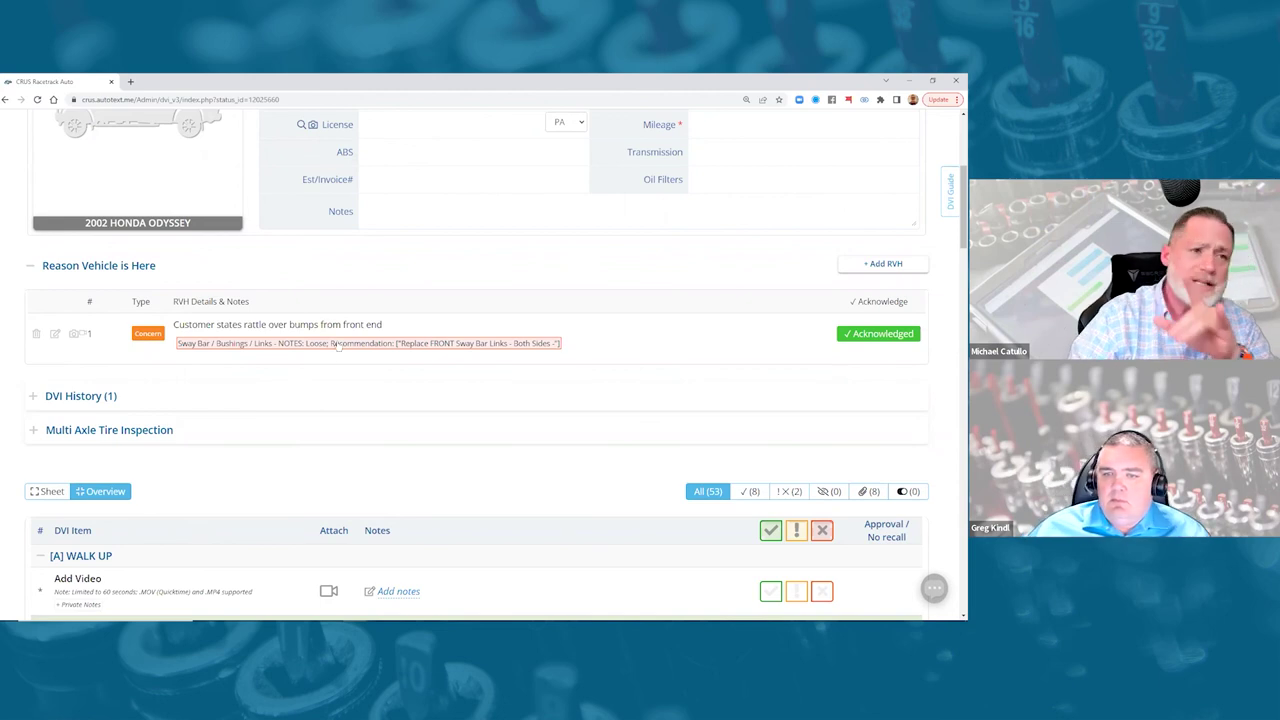
pyautogui.scroll(-10, 317, 403)
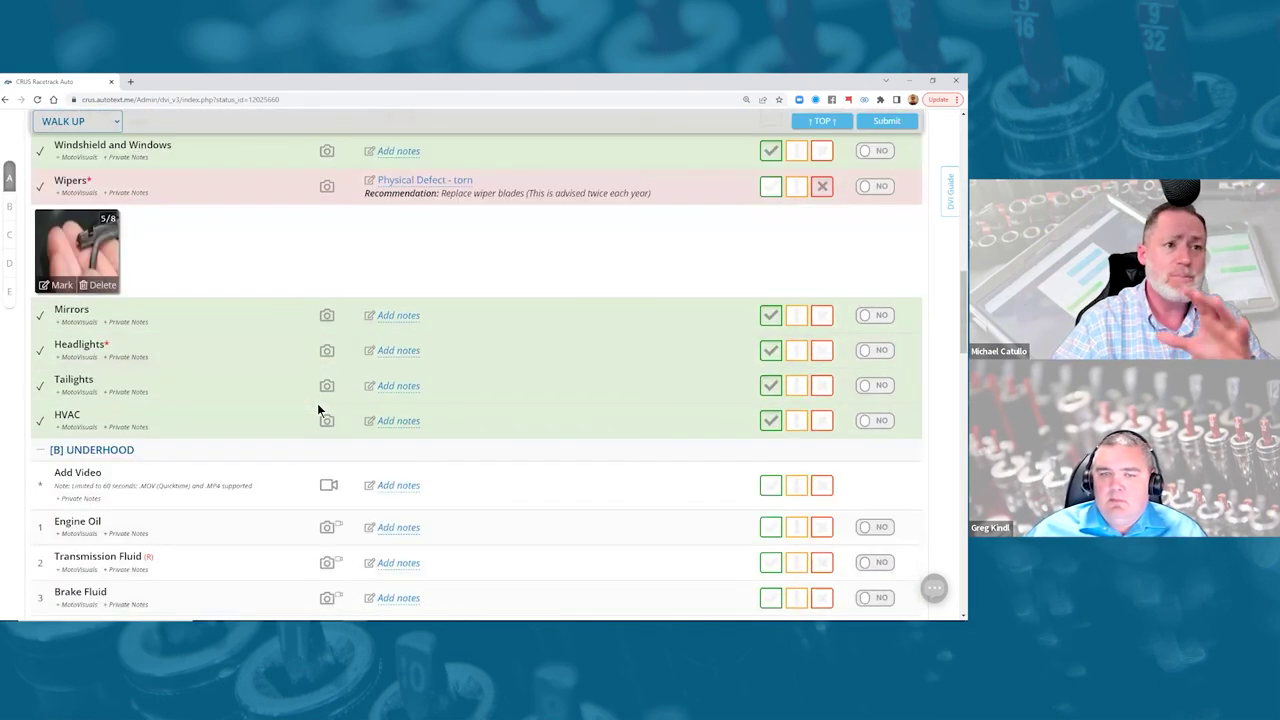
# Step: Open the Sway Bar / Bushings / Links photo for markup and draw a yellow circle around the upper sway bar link joint
pyautogui.scroll(-8, 317, 403)
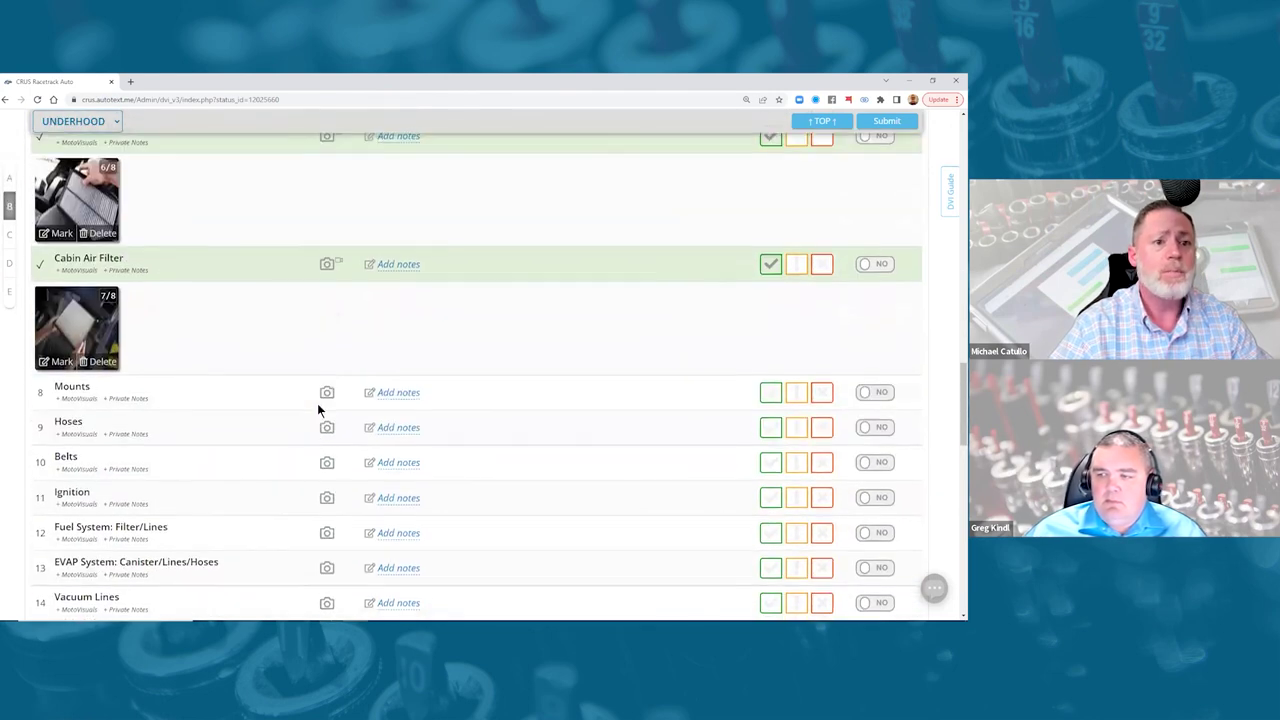
pyautogui.scroll(-5, 317, 403)
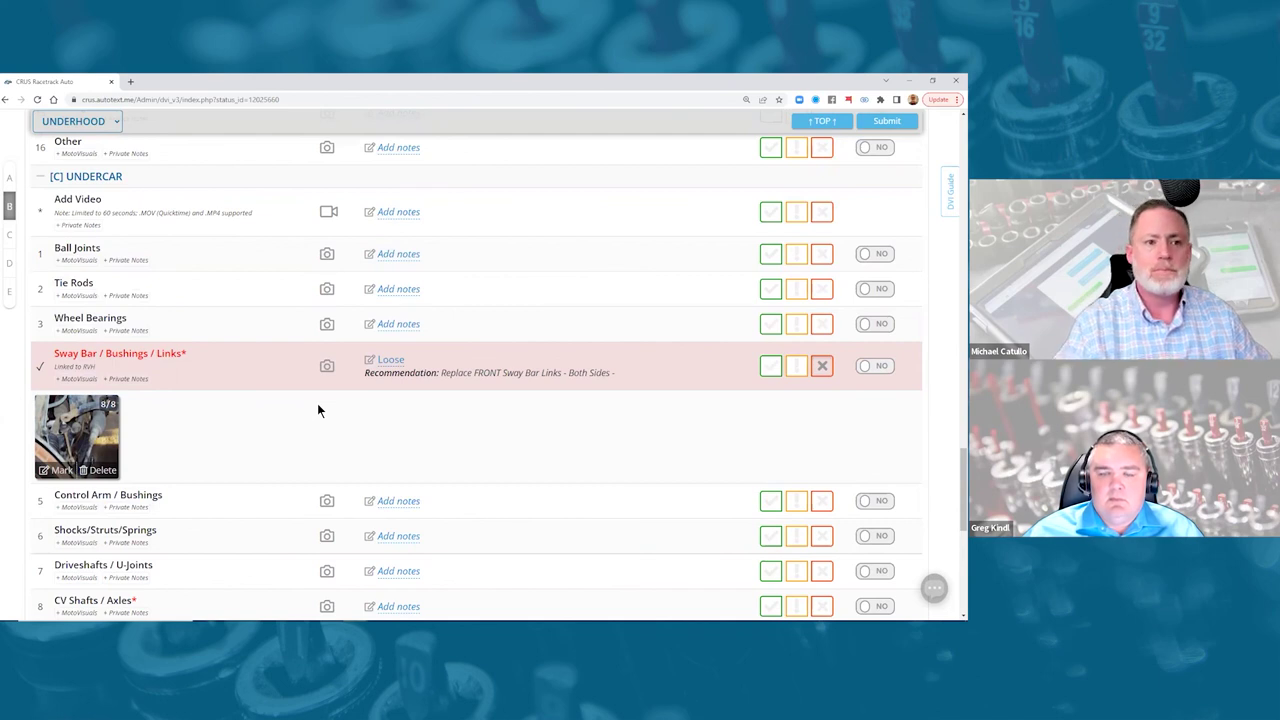
pyautogui.scroll(8, 259, 292)
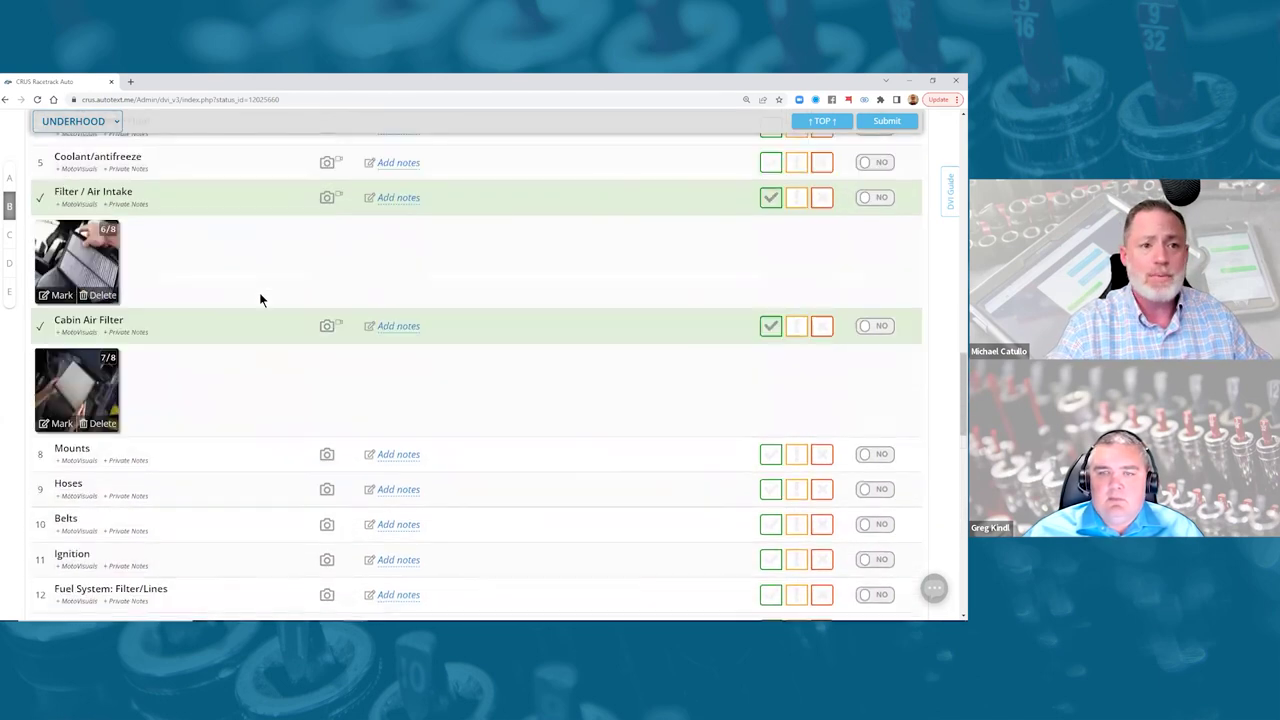
pyautogui.scroll(-8, 259, 292)
pyautogui.scroll(-2, 259, 292)
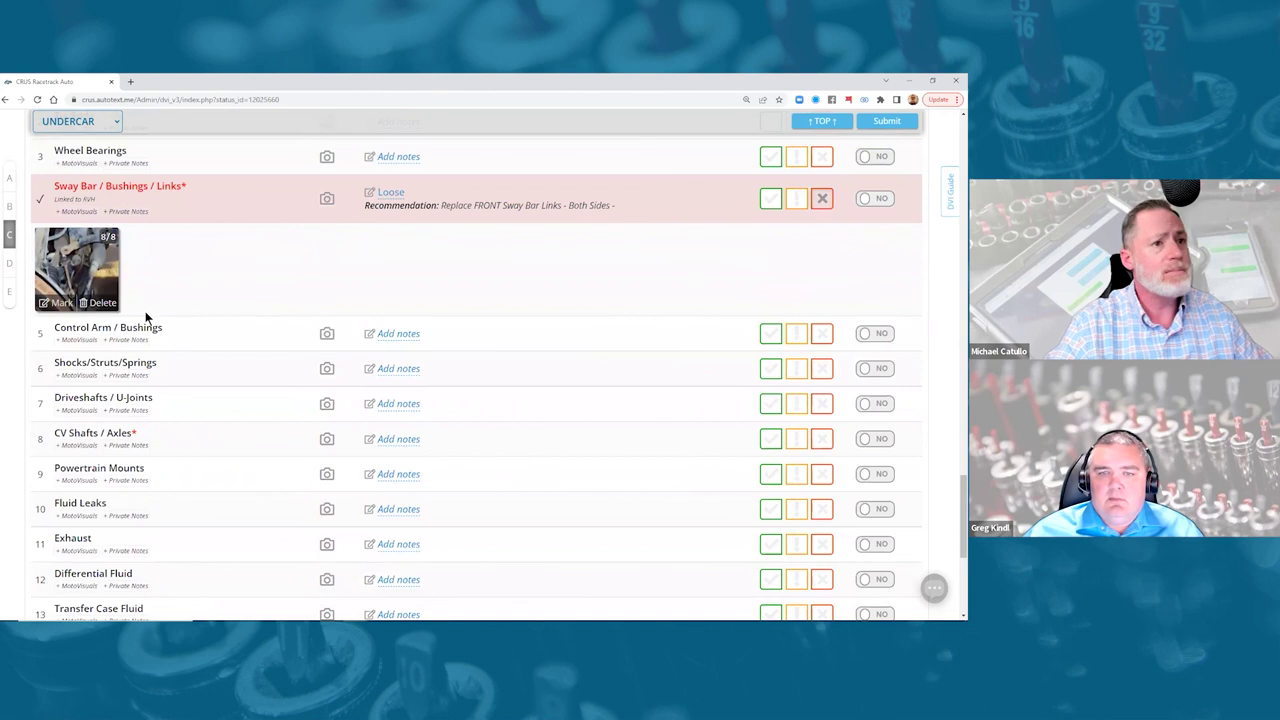
pyautogui.click(55, 303)
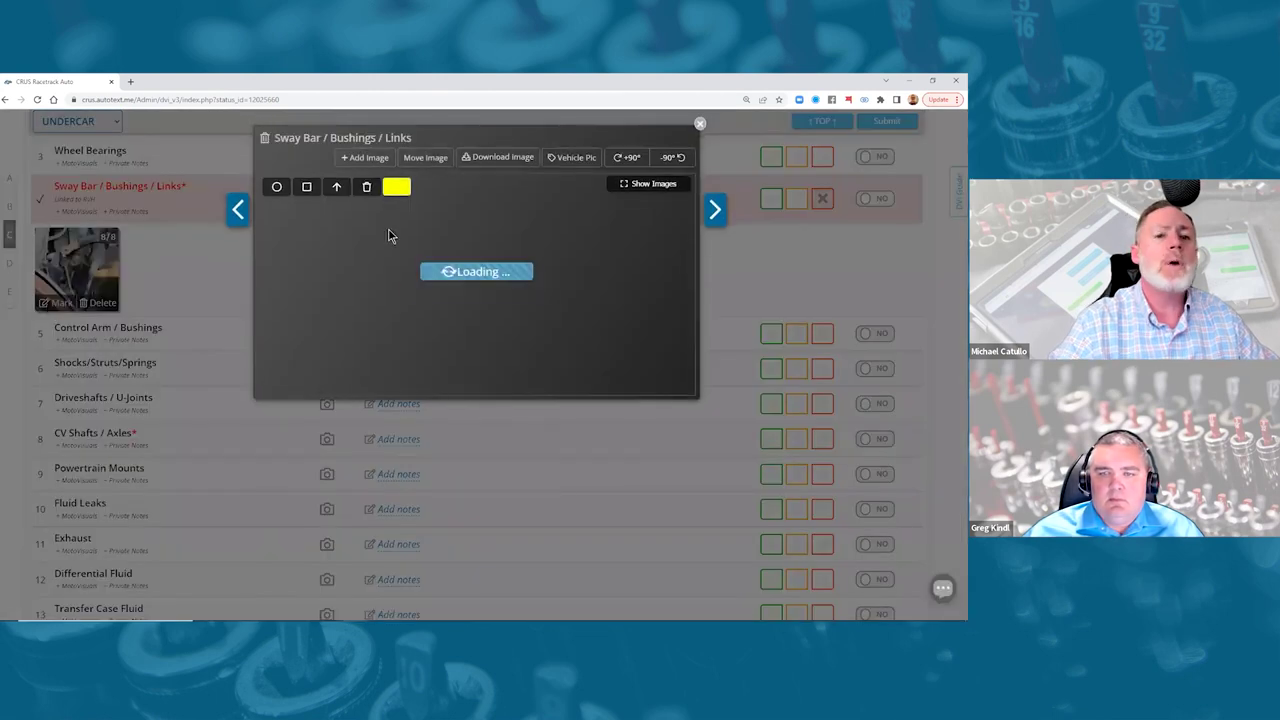
pyautogui.click(277, 186)
pyautogui.click(347, 257)
pyautogui.moveTo(352, 256)
pyautogui.mouseDown()
pyautogui.moveTo(393, 274)
pyautogui.moveTo(496, 378)
pyautogui.mouseUp()
pyautogui.moveTo(481, 330)
pyautogui.mouseDown()
pyautogui.moveTo(453, 291)
pyautogui.moveTo(448, 300)
pyautogui.mouseUp()
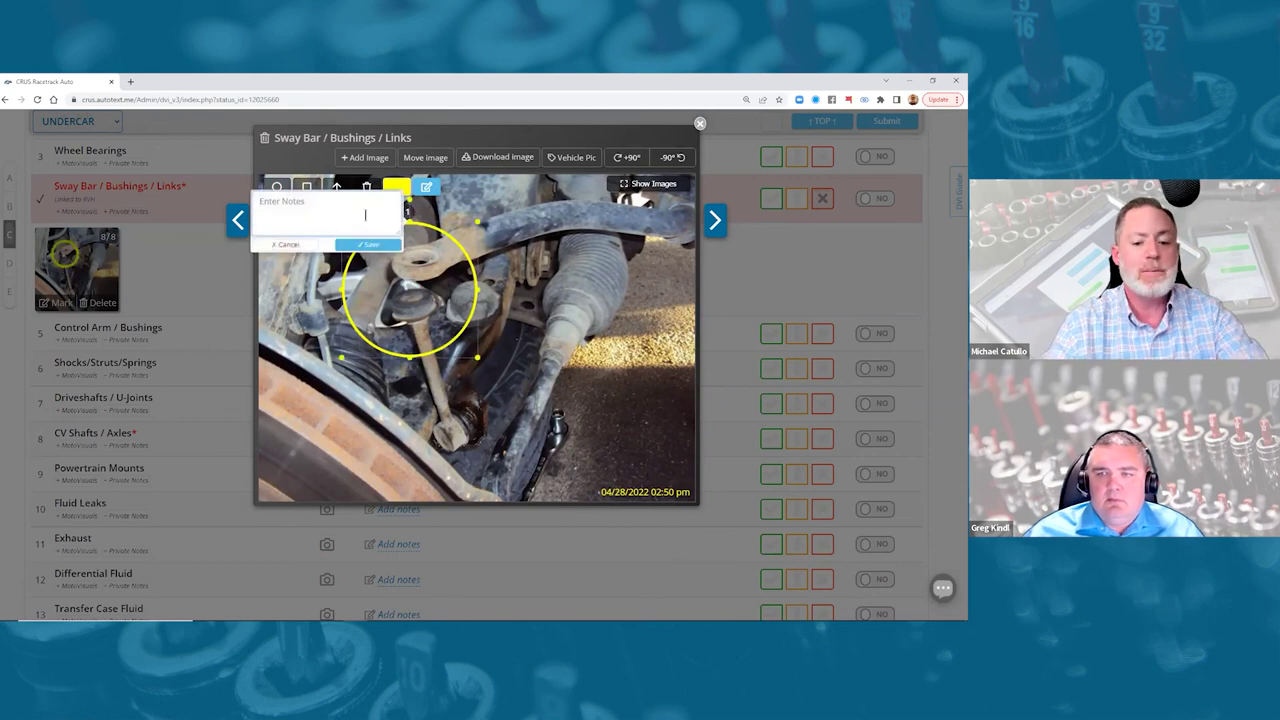
# Step: Save the note "this is the broken link causing your noise" for the circle on the sway bar photo and close the image editor
pyautogui.write('this ')
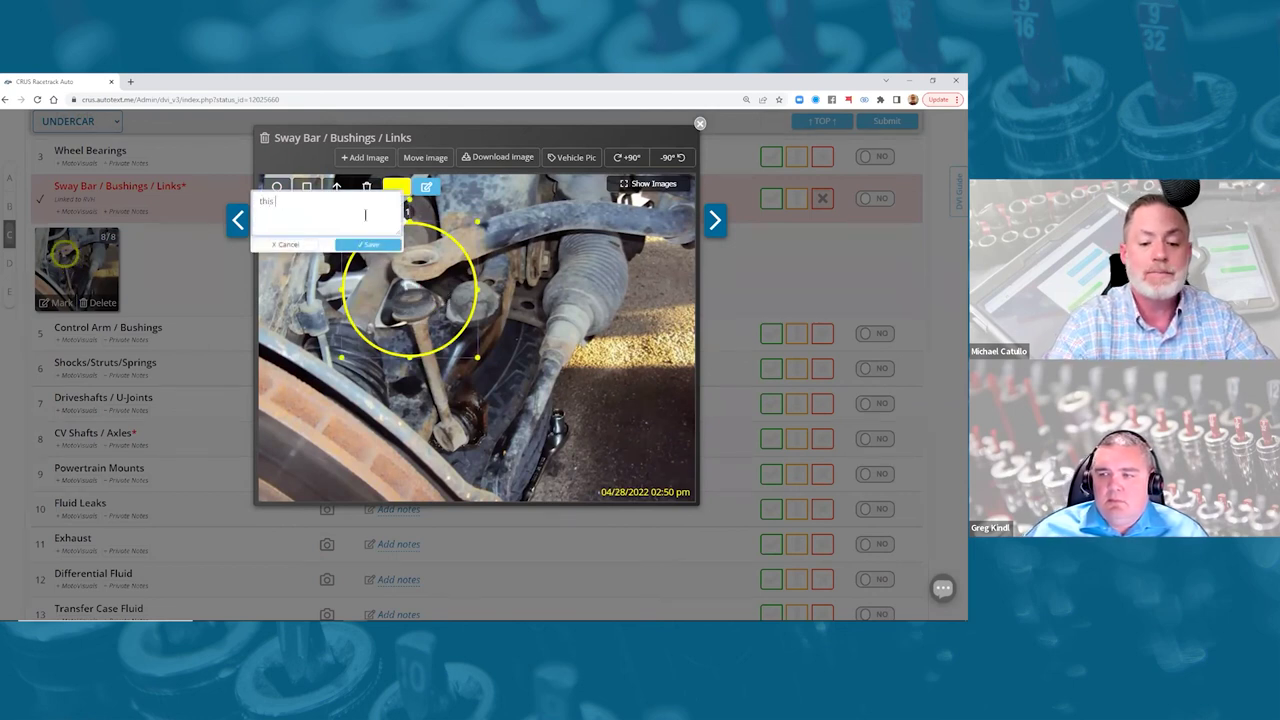
pyautogui.write('is the bro')
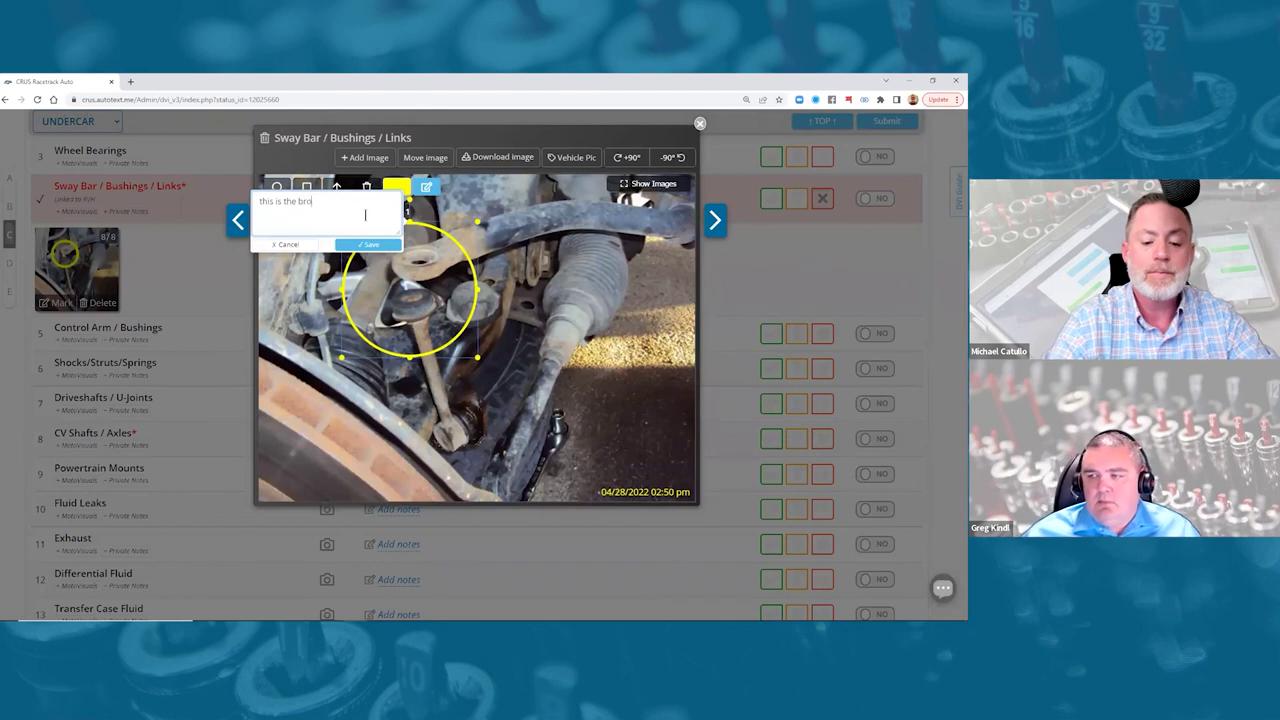
pyautogui.write('ken lin')
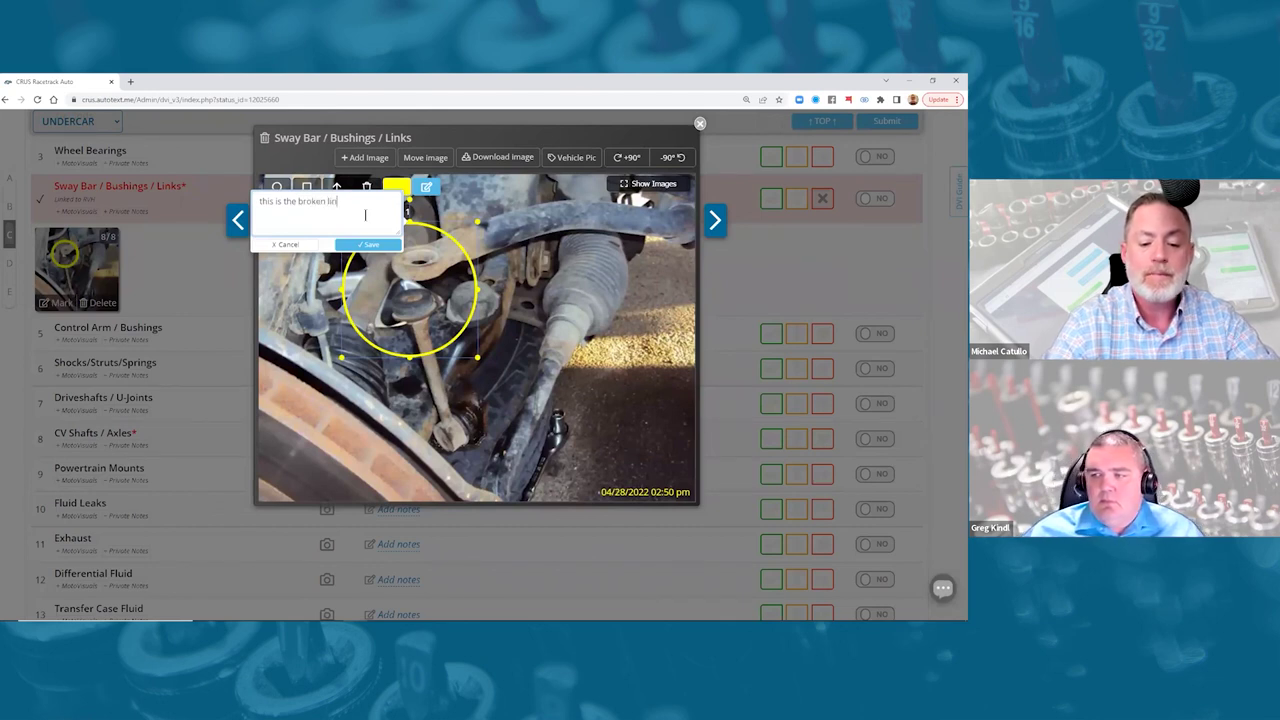
pyautogui.write('k causing')
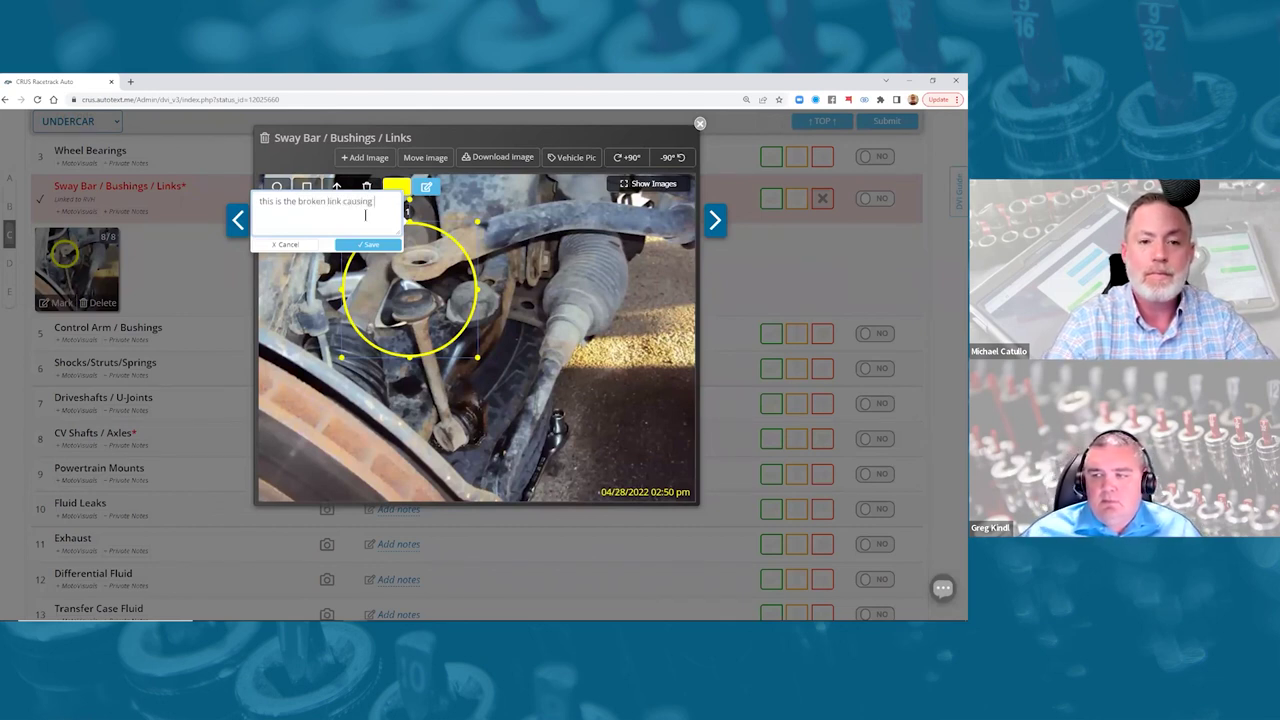
pyautogui.write(' your noise')
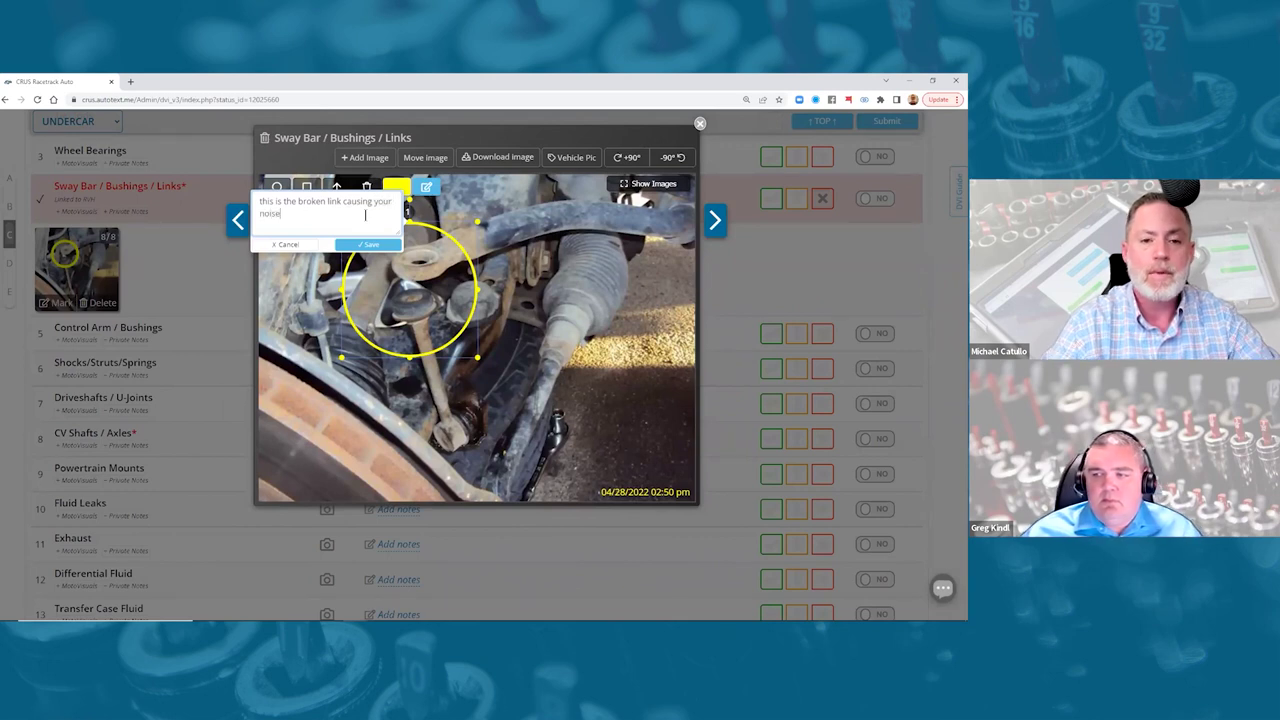
pyautogui.click(366, 246)
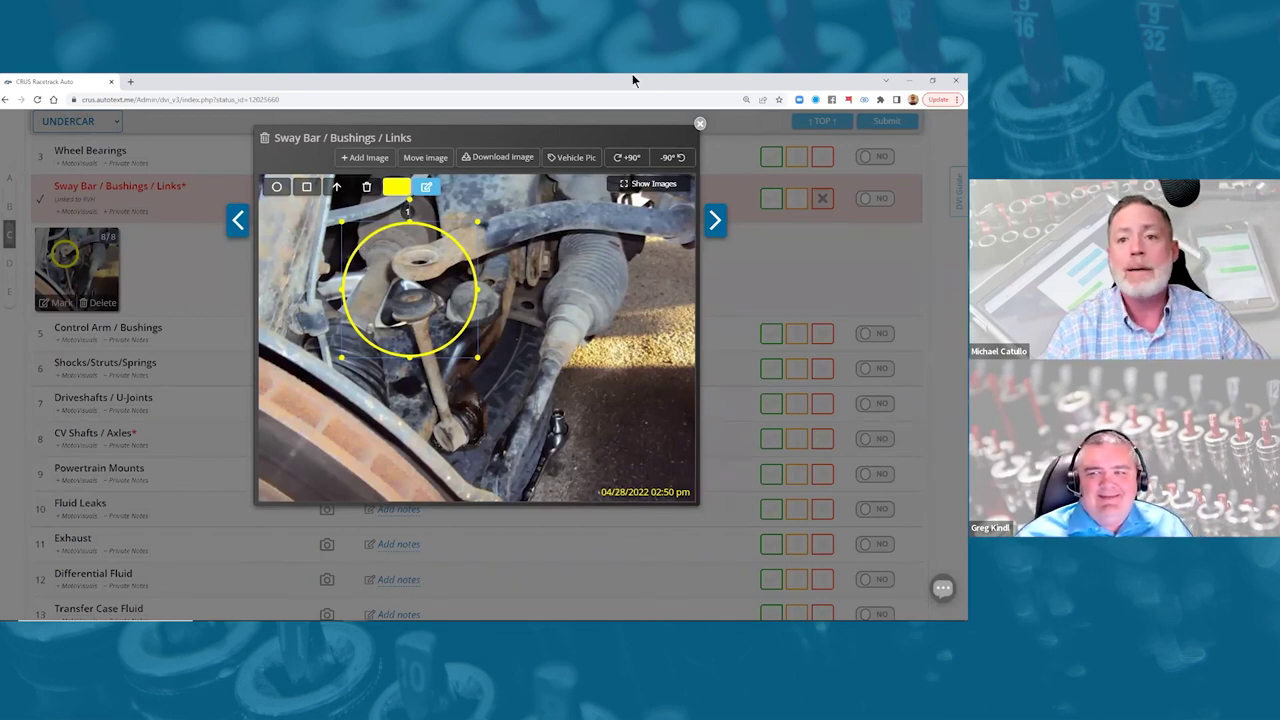
pyautogui.click(713, 159)
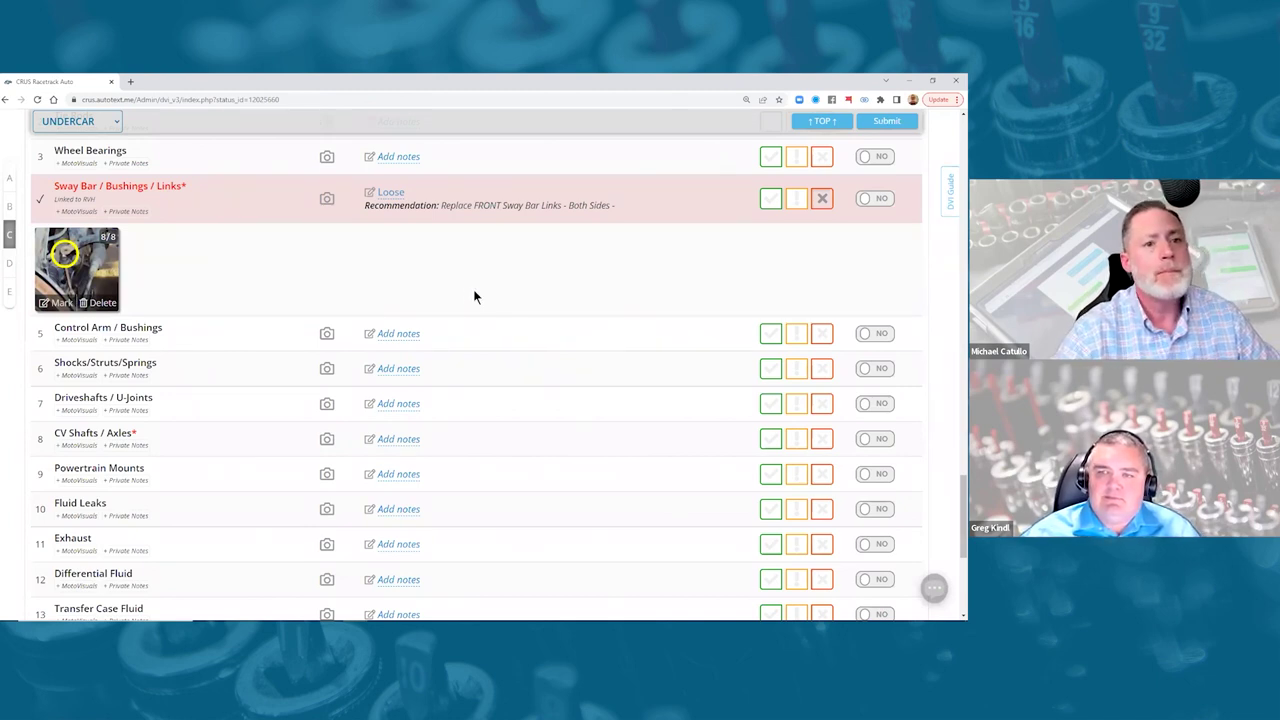
# Step: Expand DVI History, review the item statuses and notes from the prior inspection, and collapse the section
pyautogui.scroll(10, 473, 289)
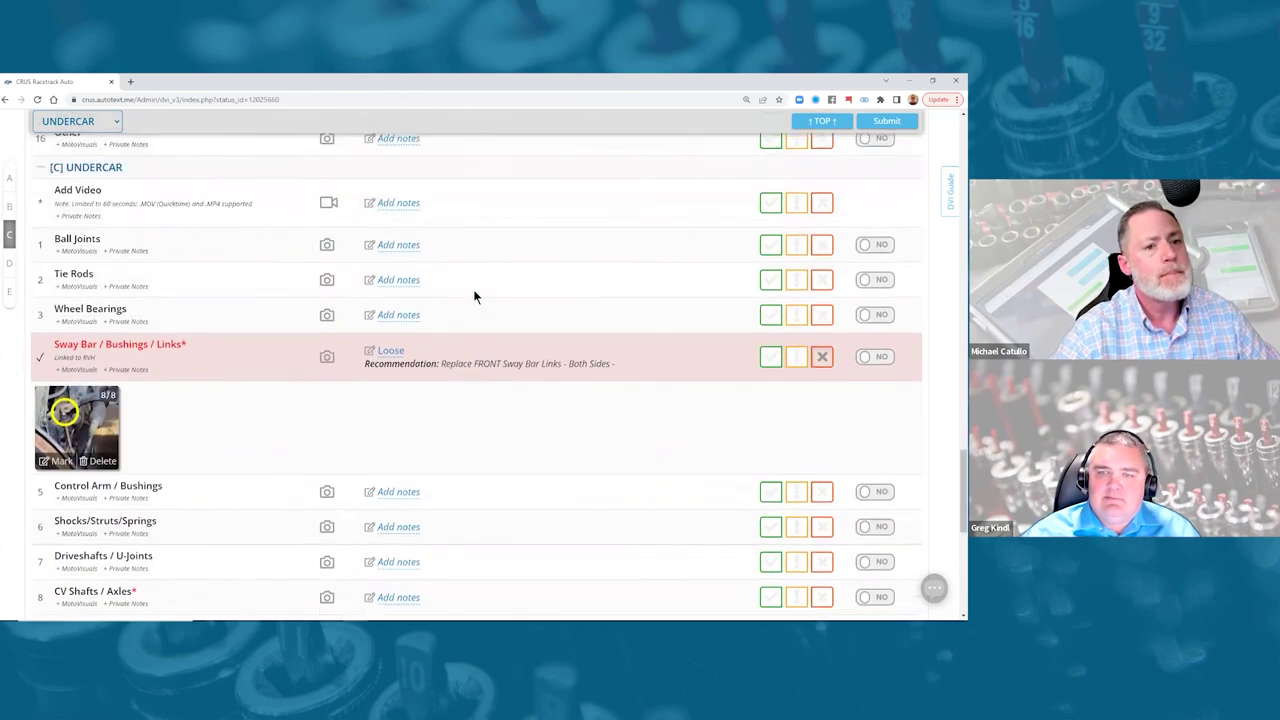
pyautogui.scroll(15, 474, 297)
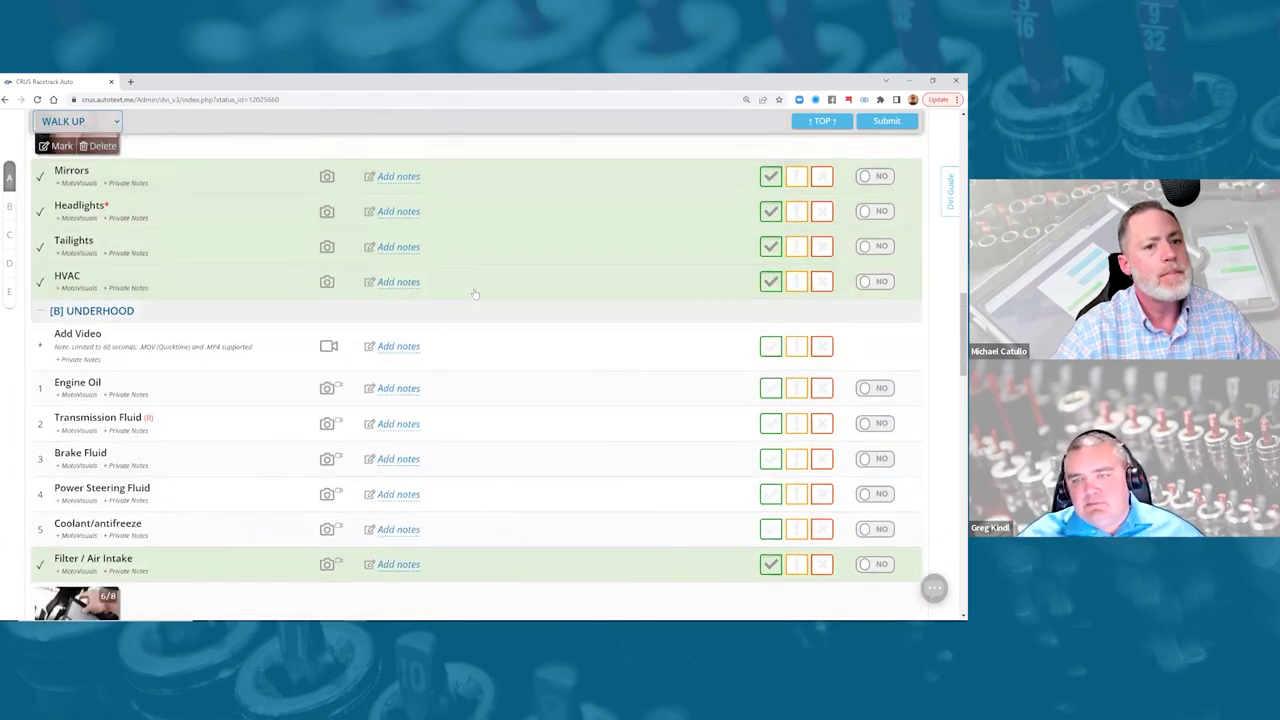
pyautogui.scroll(1, 474, 297)
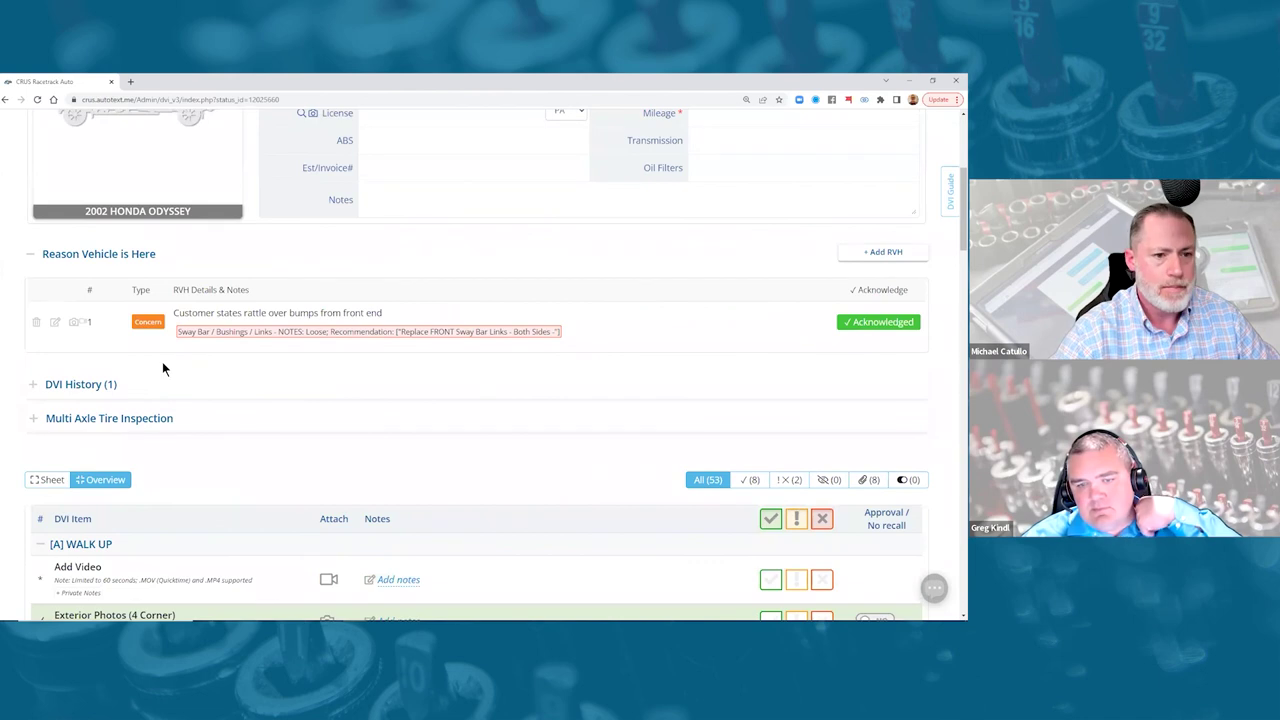
pyautogui.click(66, 390)
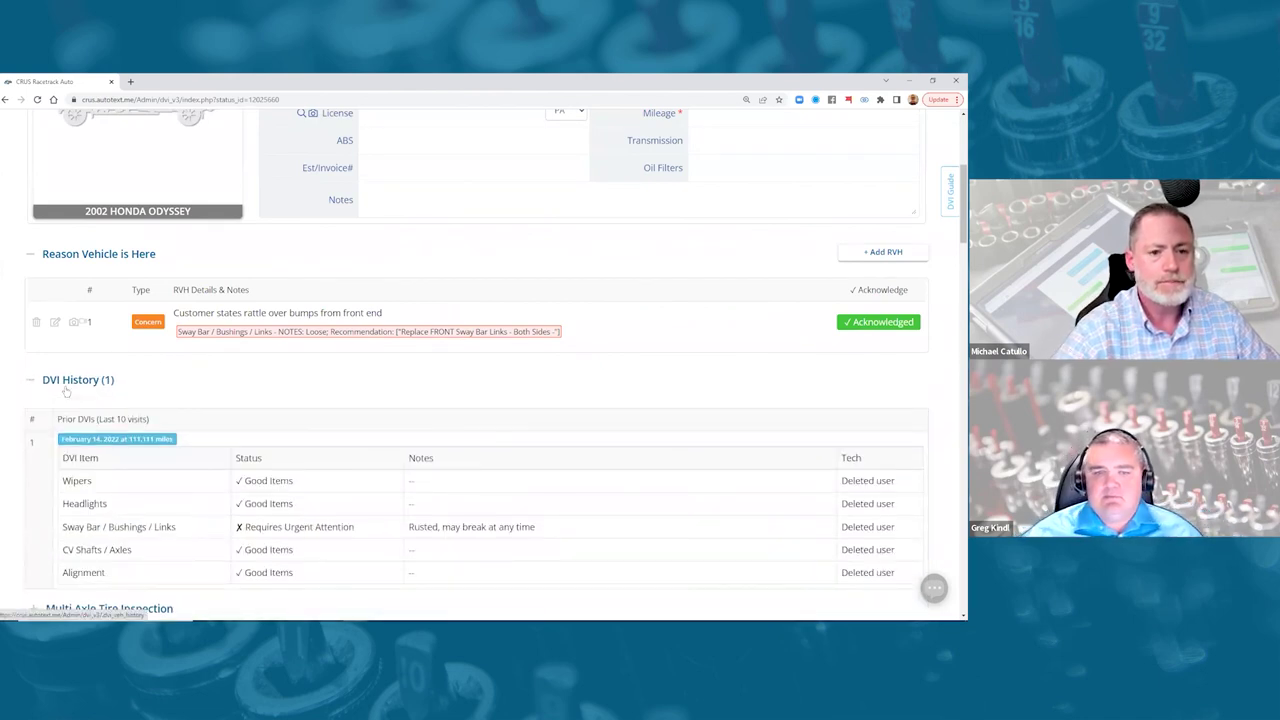
pyautogui.scroll(-1, 236, 401)
pyautogui.scroll(-2, 237, 407)
pyautogui.scroll(-1, 237, 404)
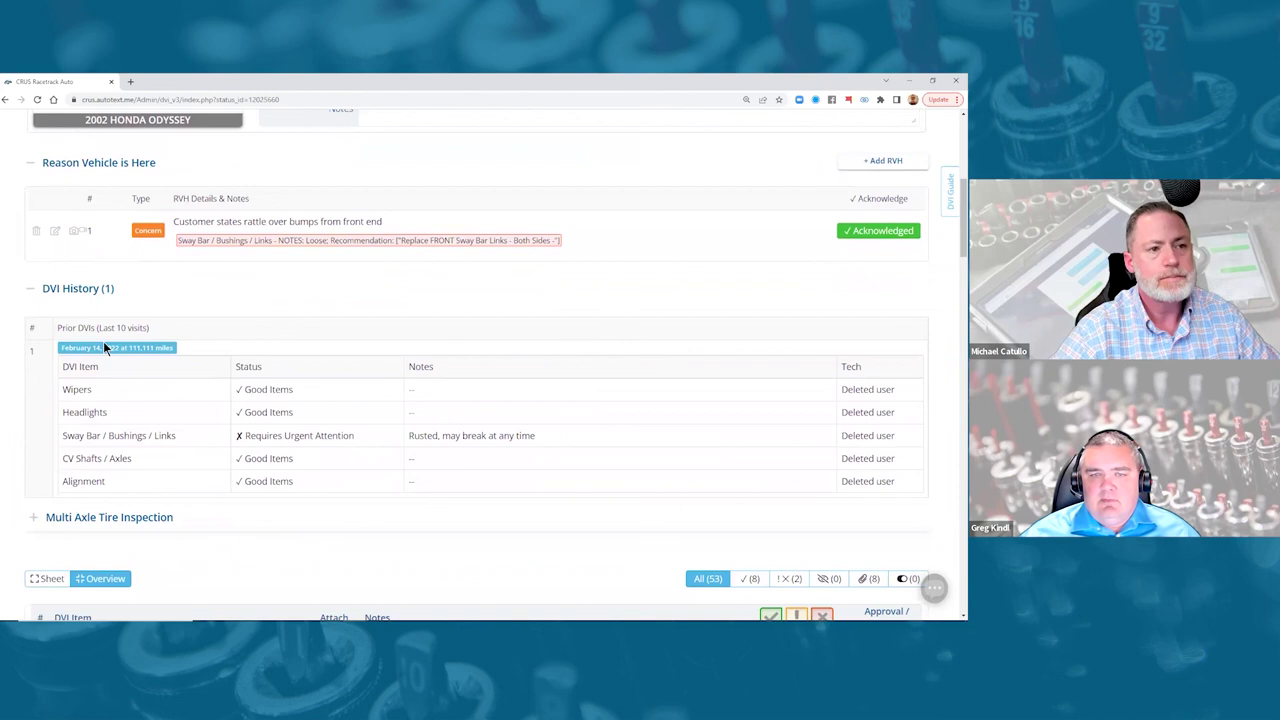
pyautogui.click(51, 296)
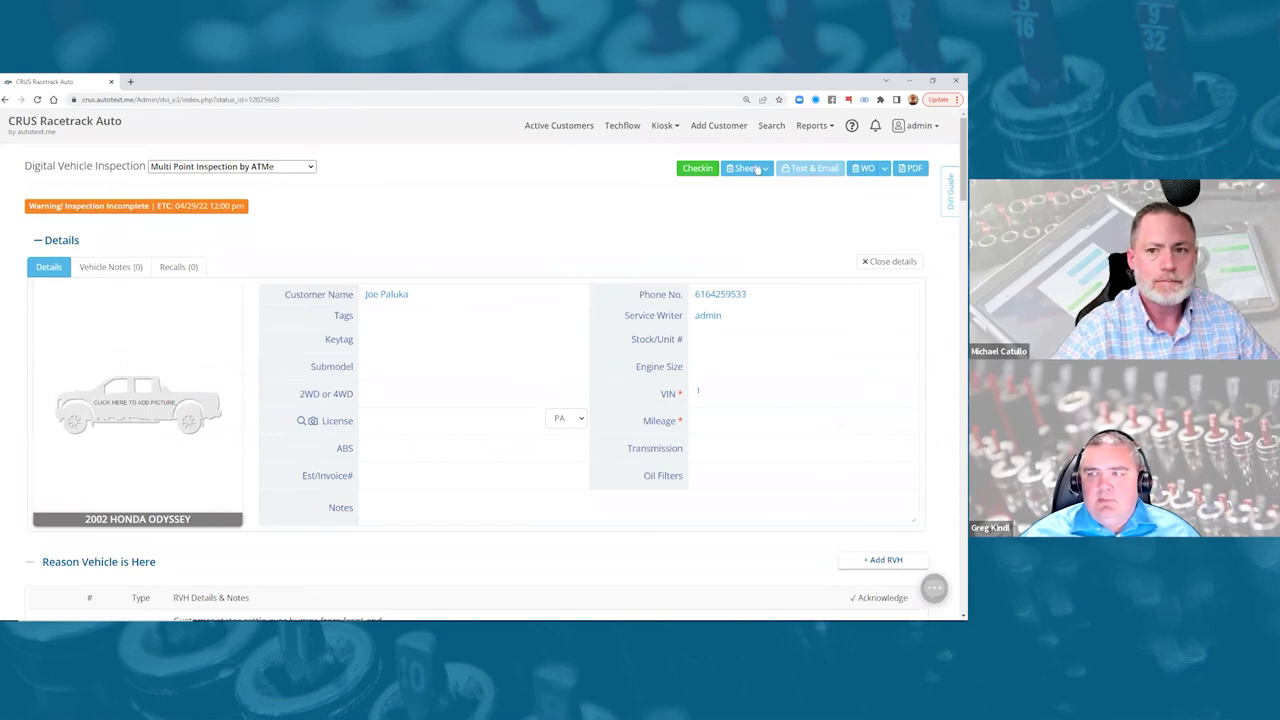
# Step: Open the vehicle's Previous History of inspection sheets, look through the past reports, and close the list
pyautogui.click(762, 170)
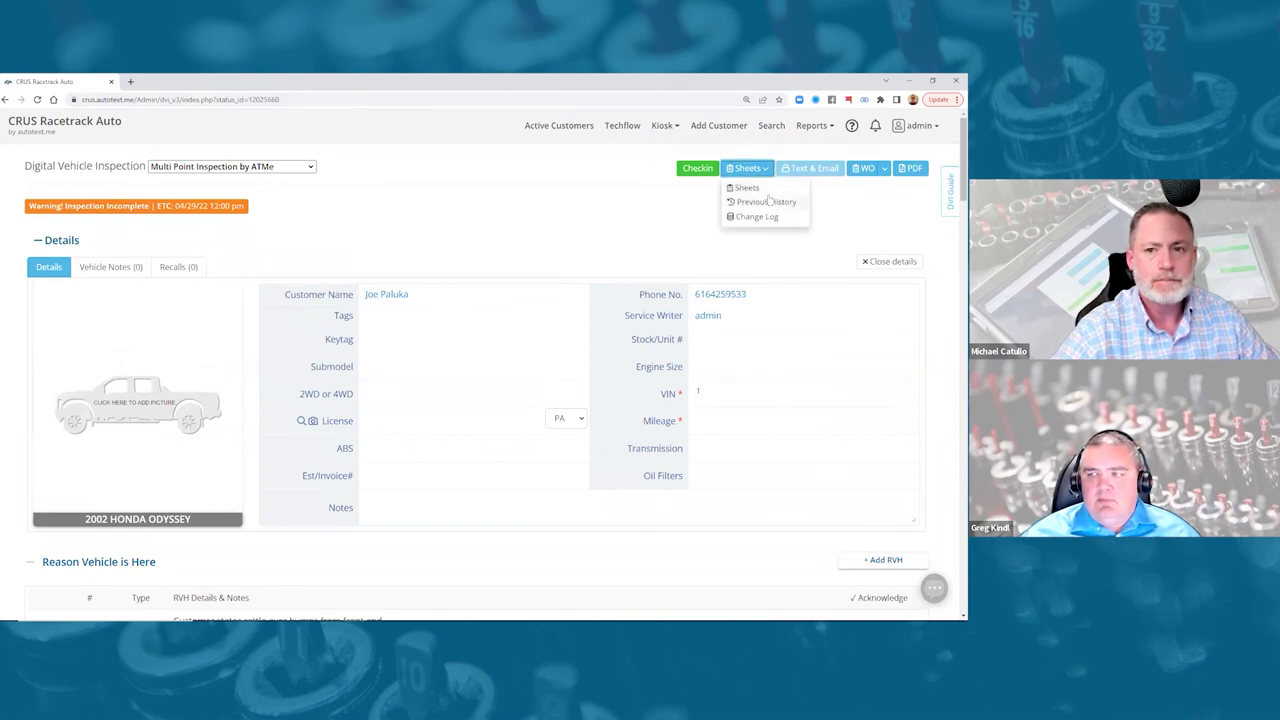
pyautogui.click(766, 203)
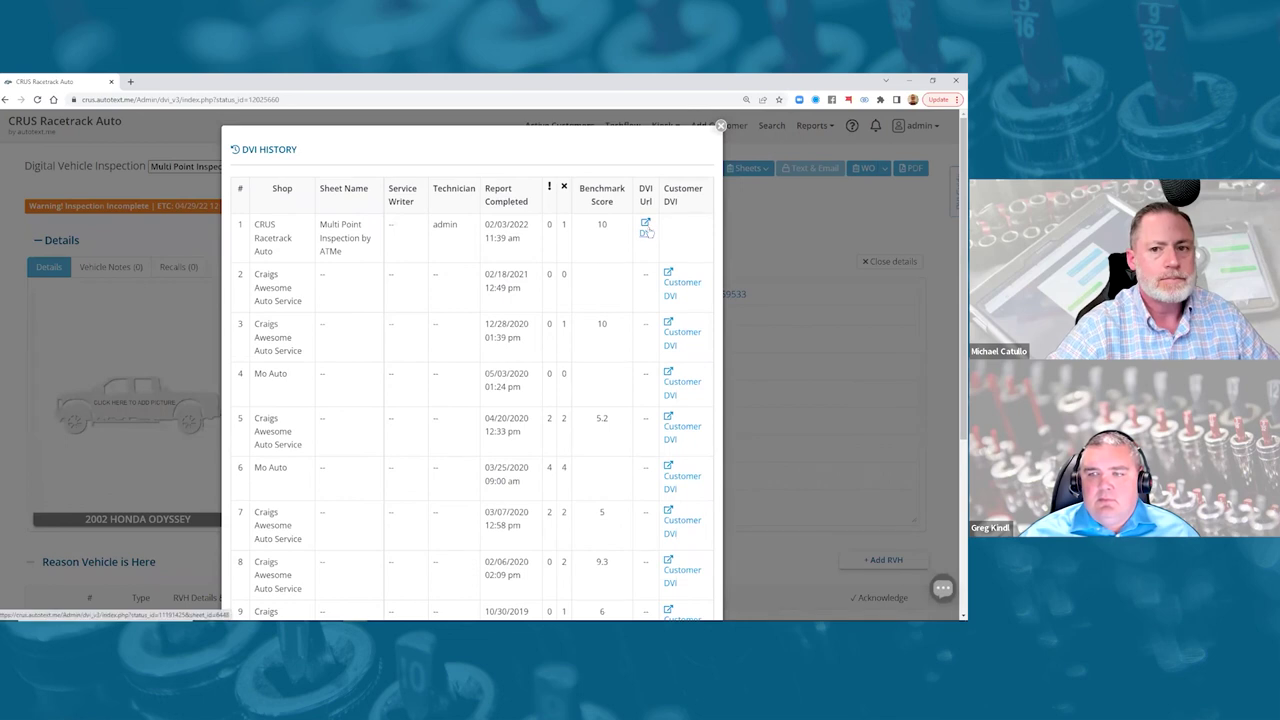
pyautogui.scroll(-2, 641, 304)
pyautogui.scroll(2, 641, 304)
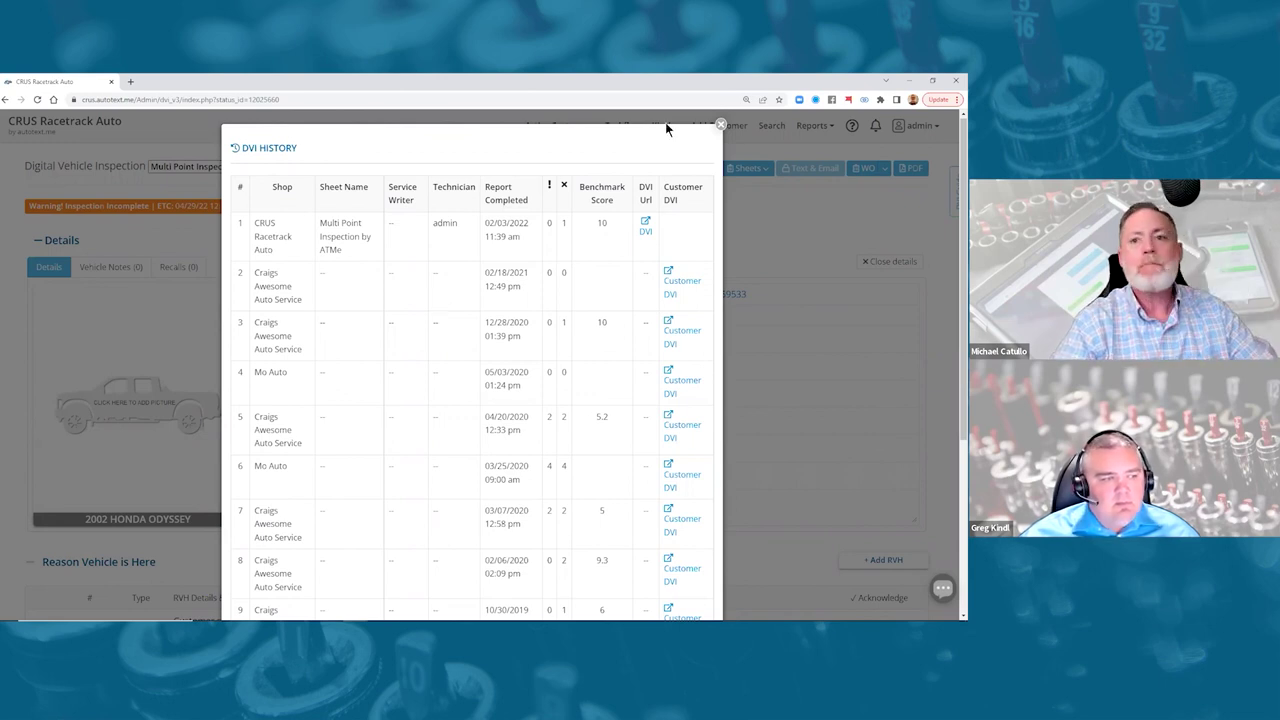
pyautogui.click(721, 126)
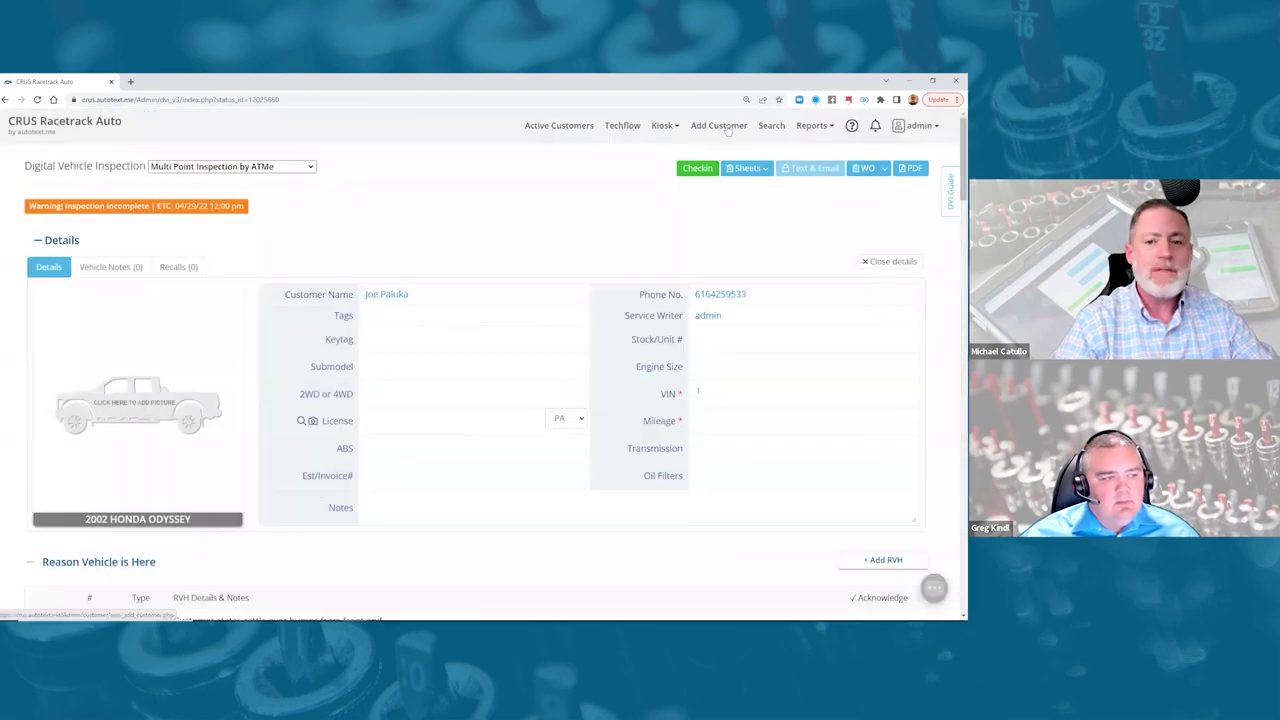
# Step: View the change log for the Filter / Air Intake item in the Underhood section and close it
pyautogui.scroll(-10, 517, 240)
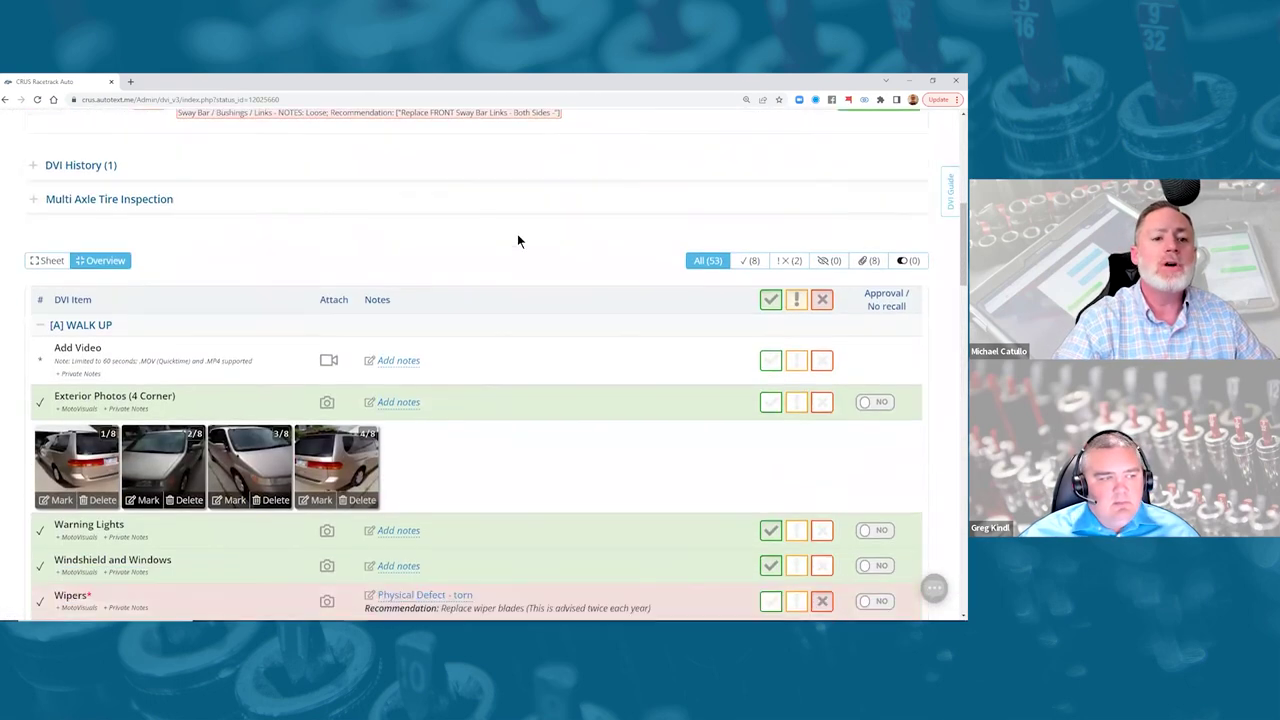
pyautogui.scroll(-5, 251, 403)
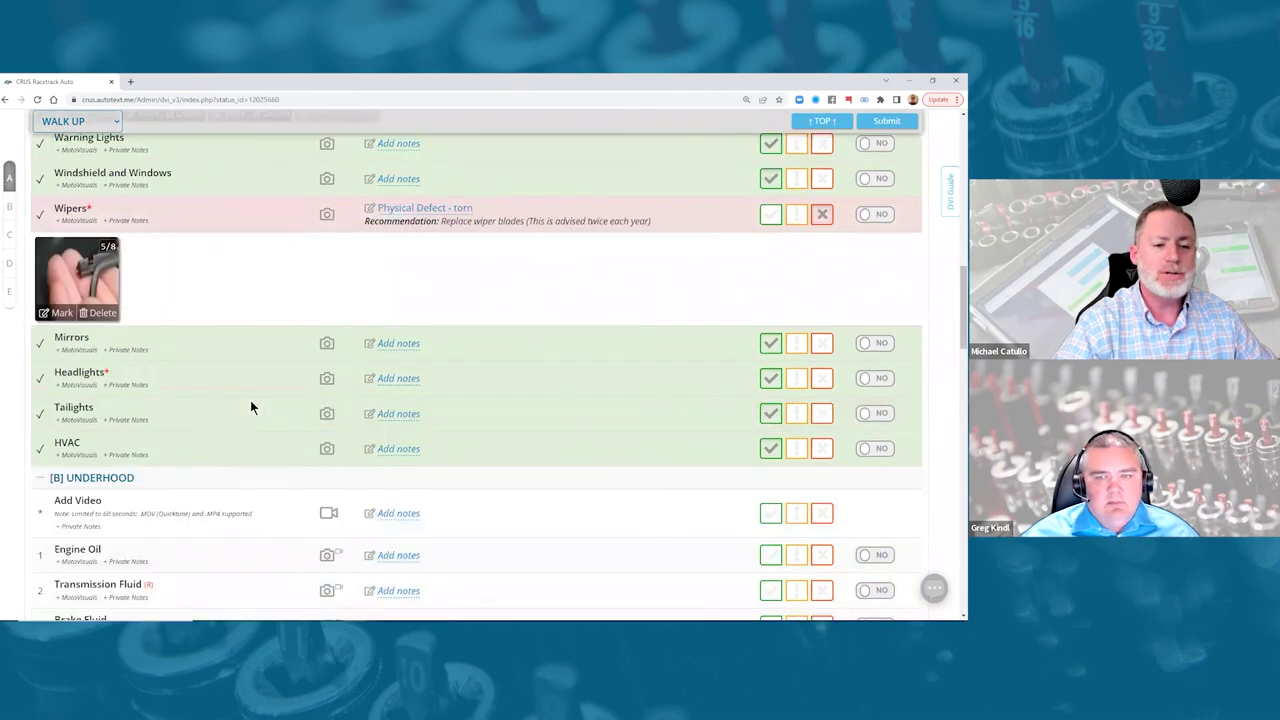
pyautogui.scroll(2, 77, 345)
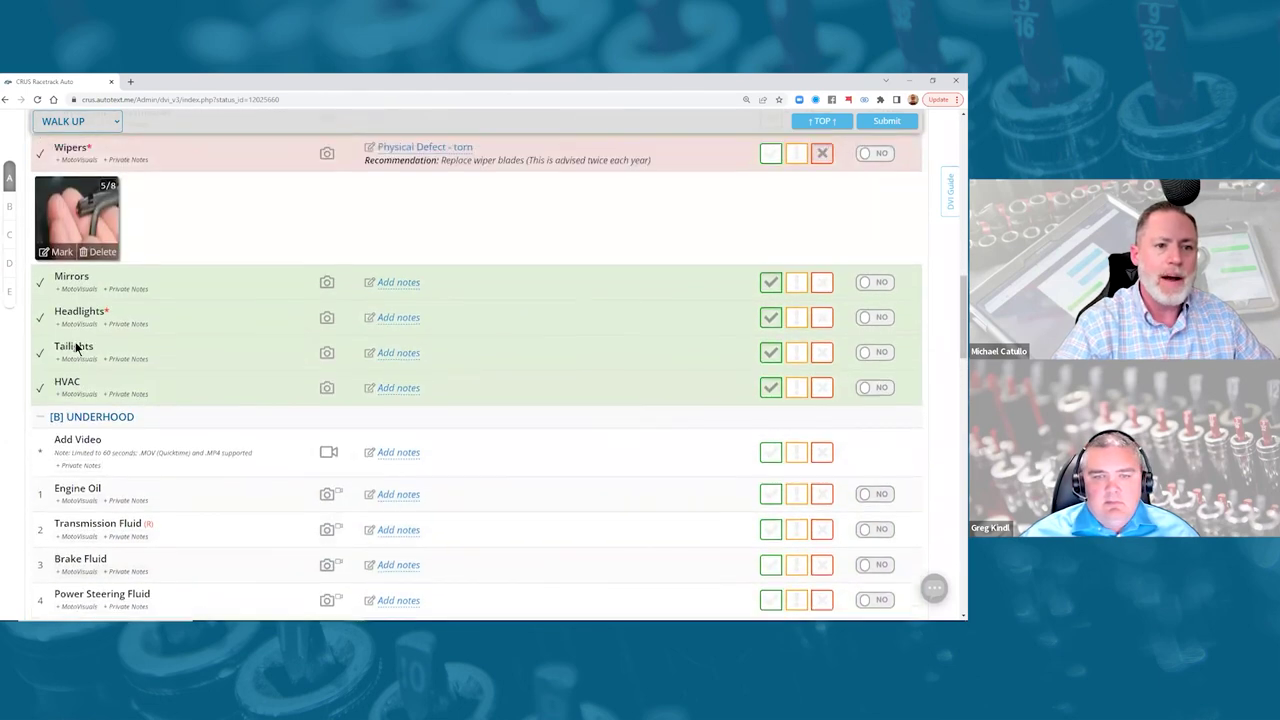
pyautogui.scroll(-3, 77, 345)
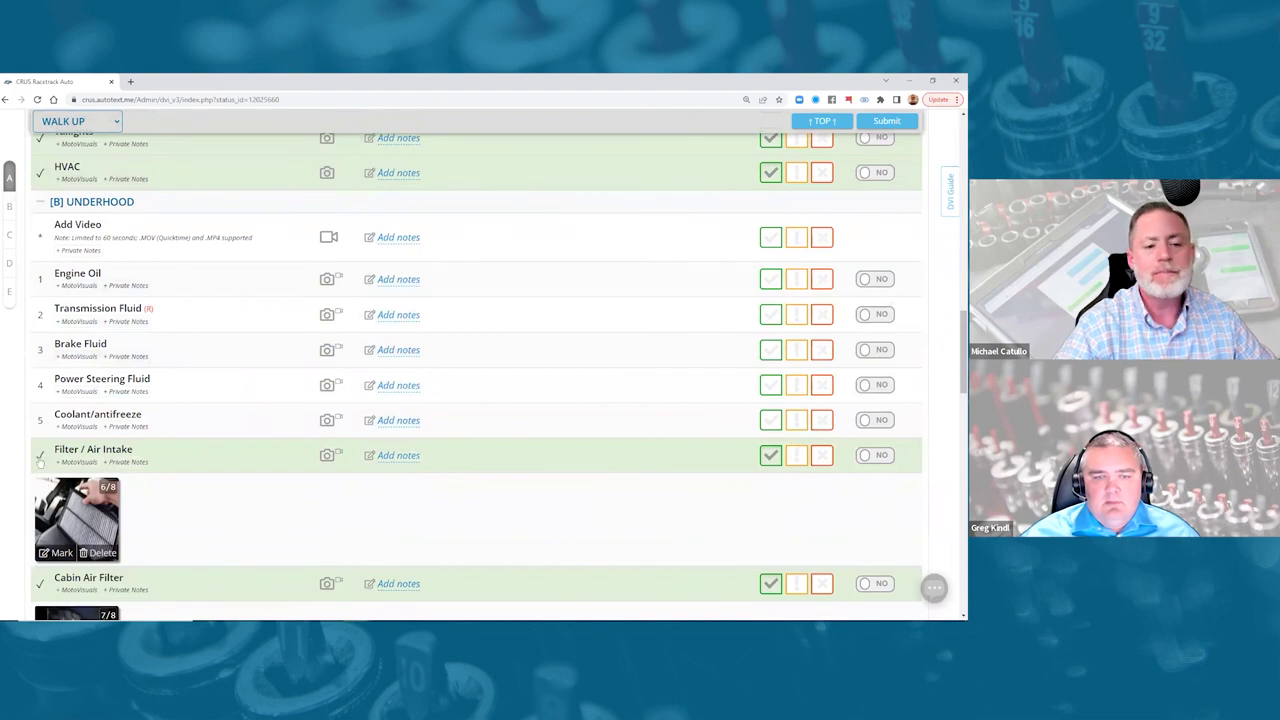
pyautogui.click(40, 458)
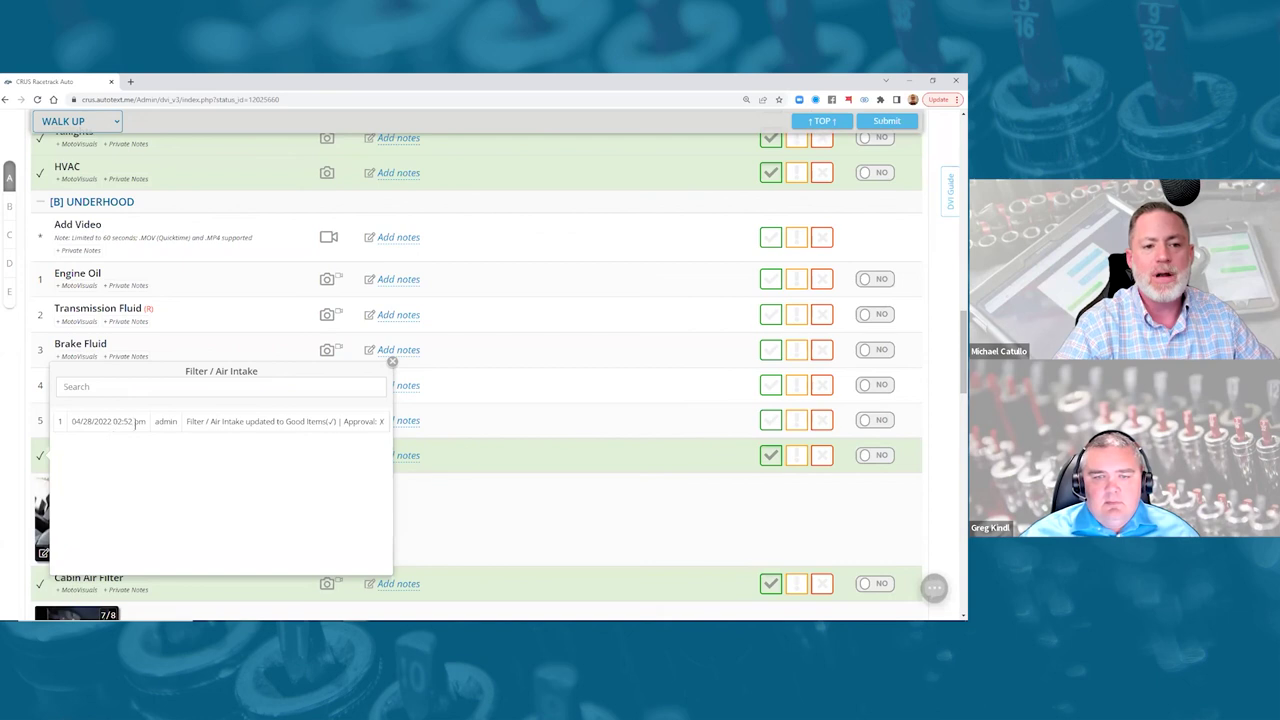
pyautogui.click(392, 362)
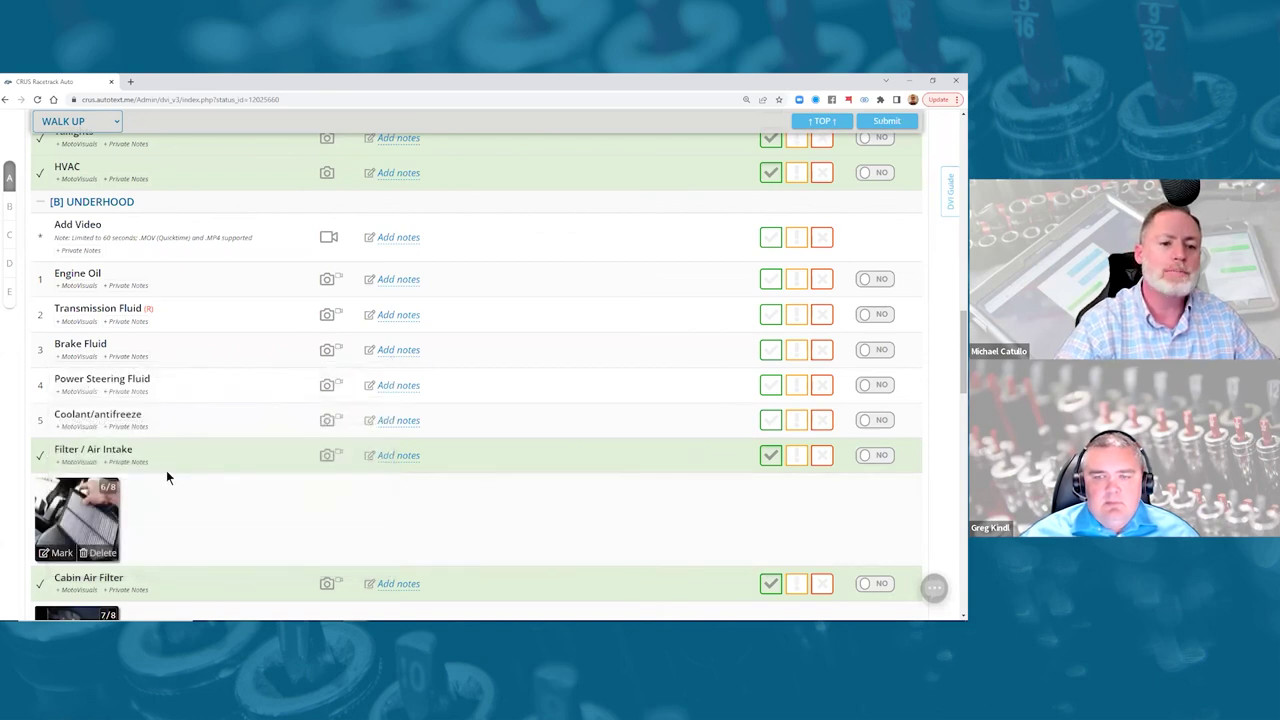
# Step: Switch from the inspection page back to the presentation and advance to the "Success!" slide
pyautogui.scroll(-4, 166, 477)
pyautogui.scroll(3, 166, 477)
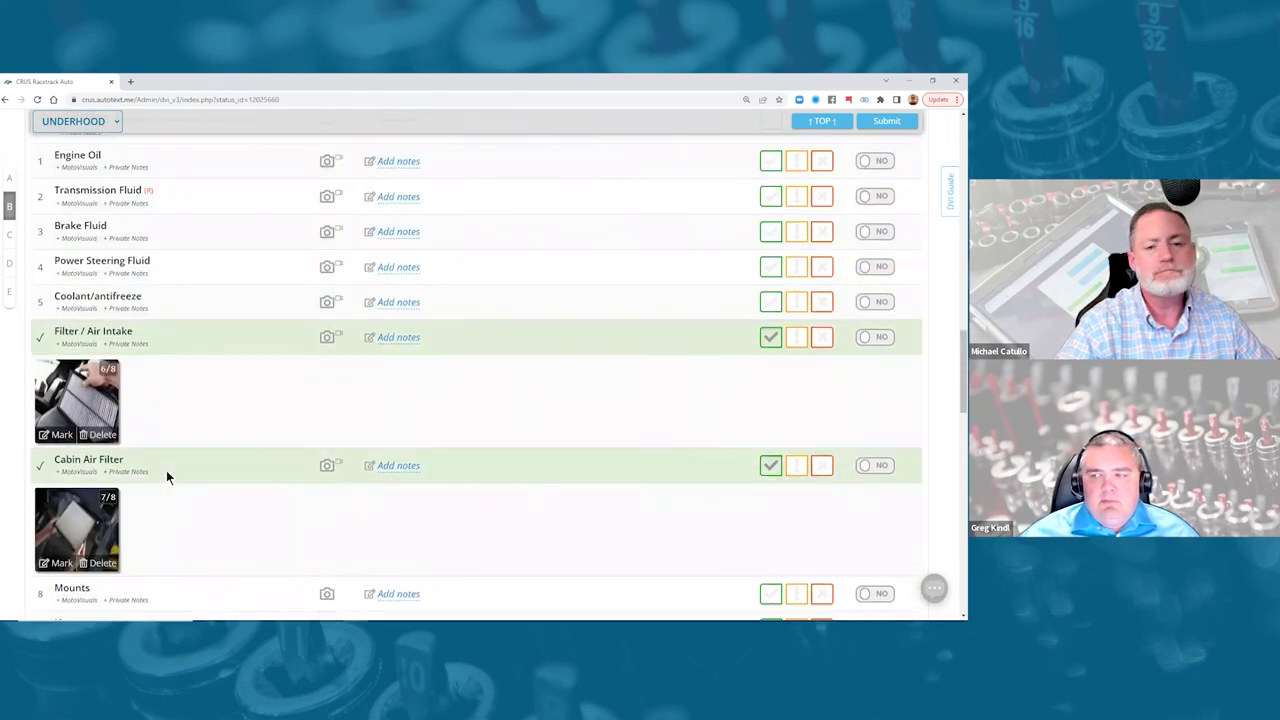
pyautogui.scroll(10, 167, 477)
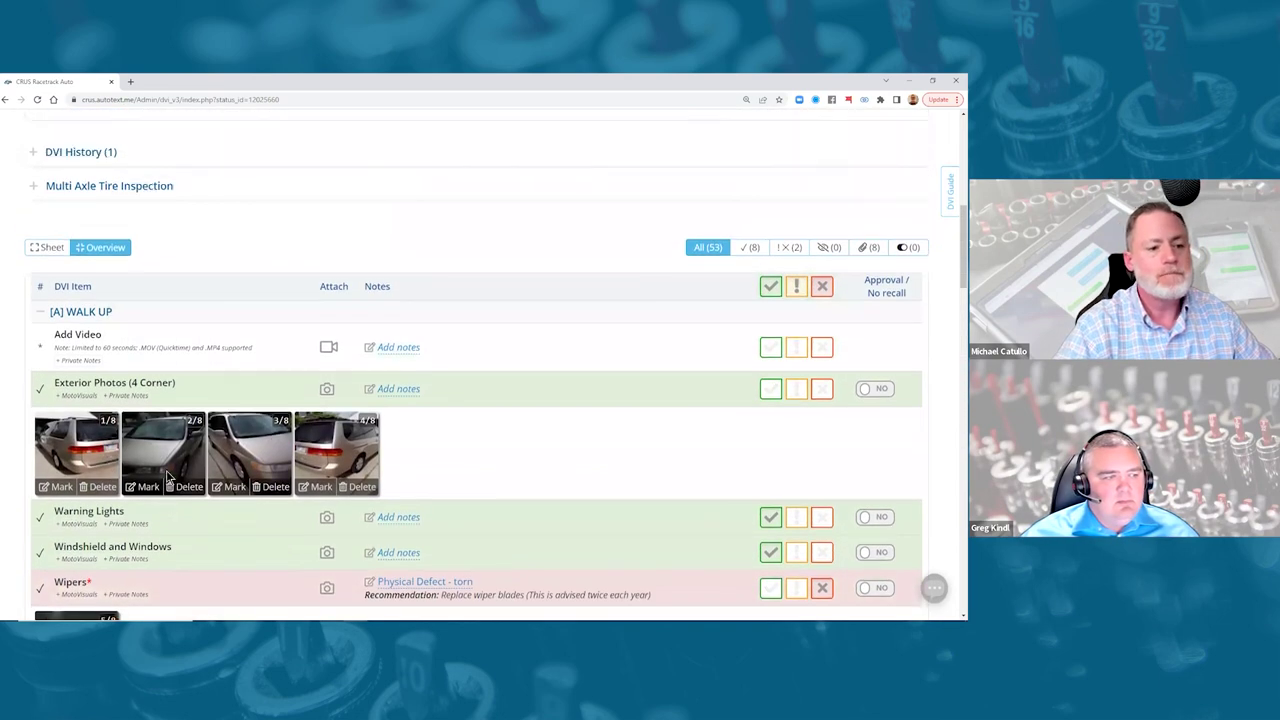
pyautogui.scroll(10, 167, 477)
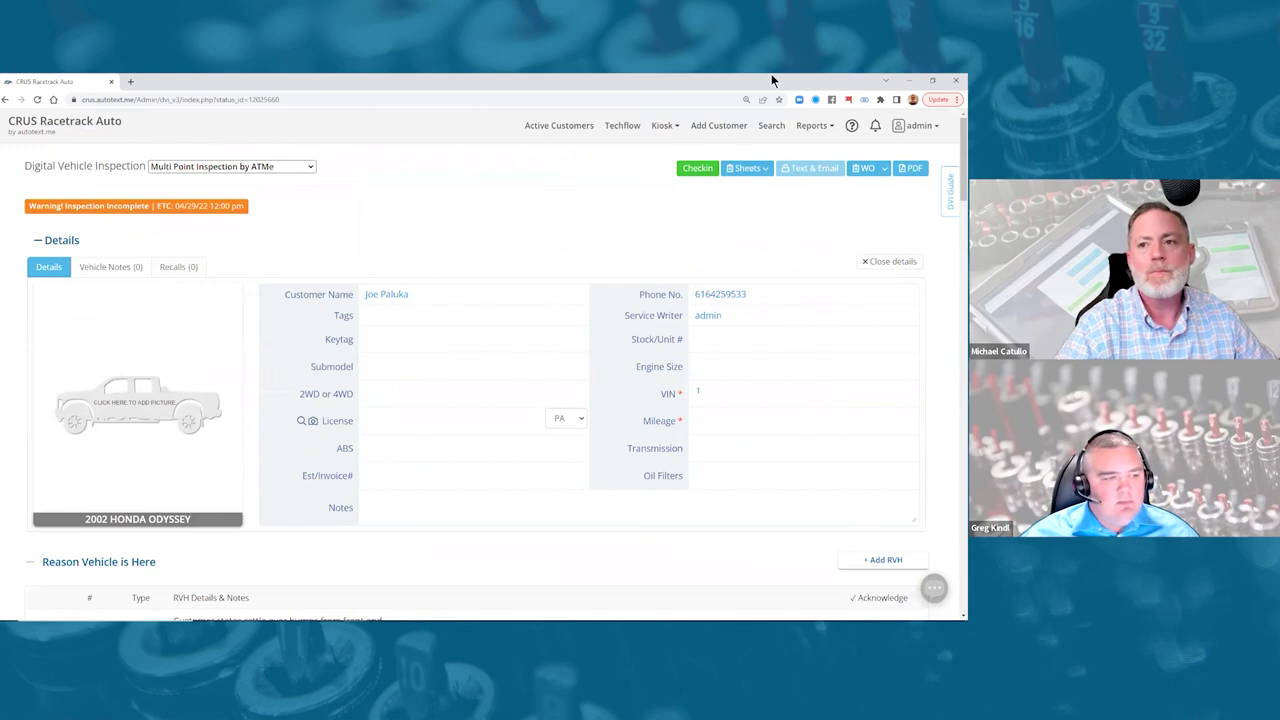
pyautogui.click(908, 76)
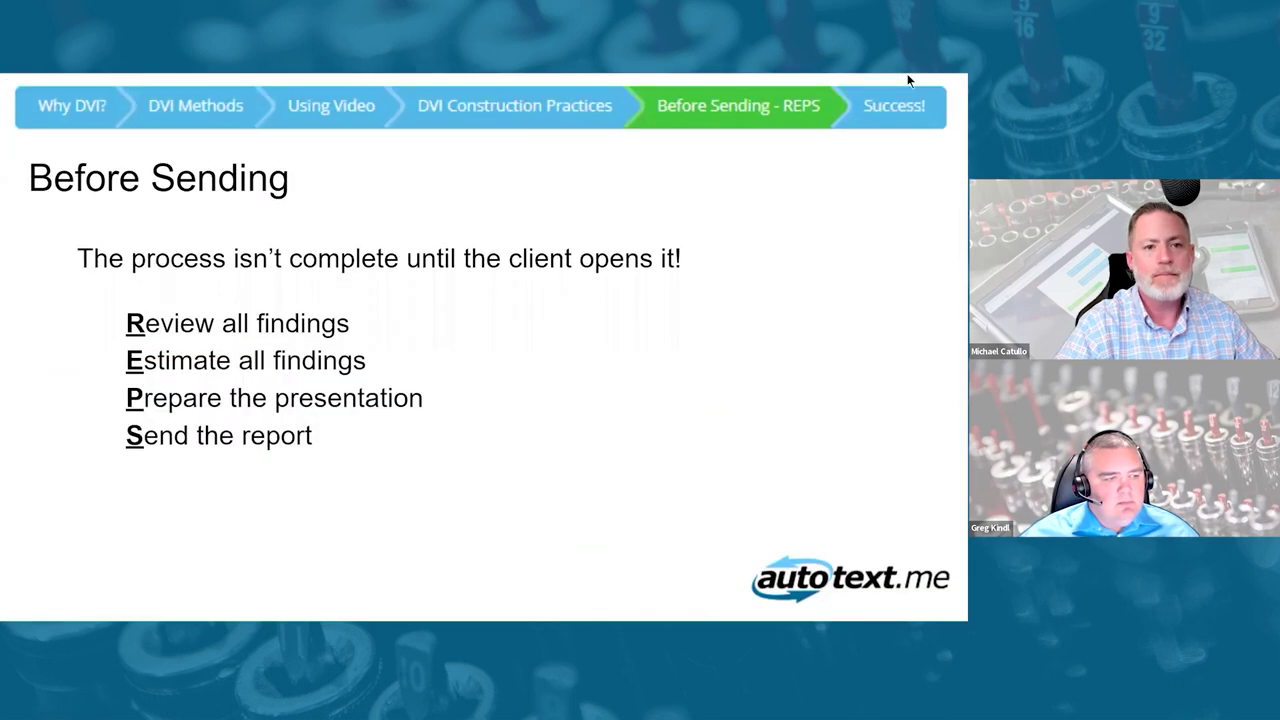
pyautogui.click(579, 407)
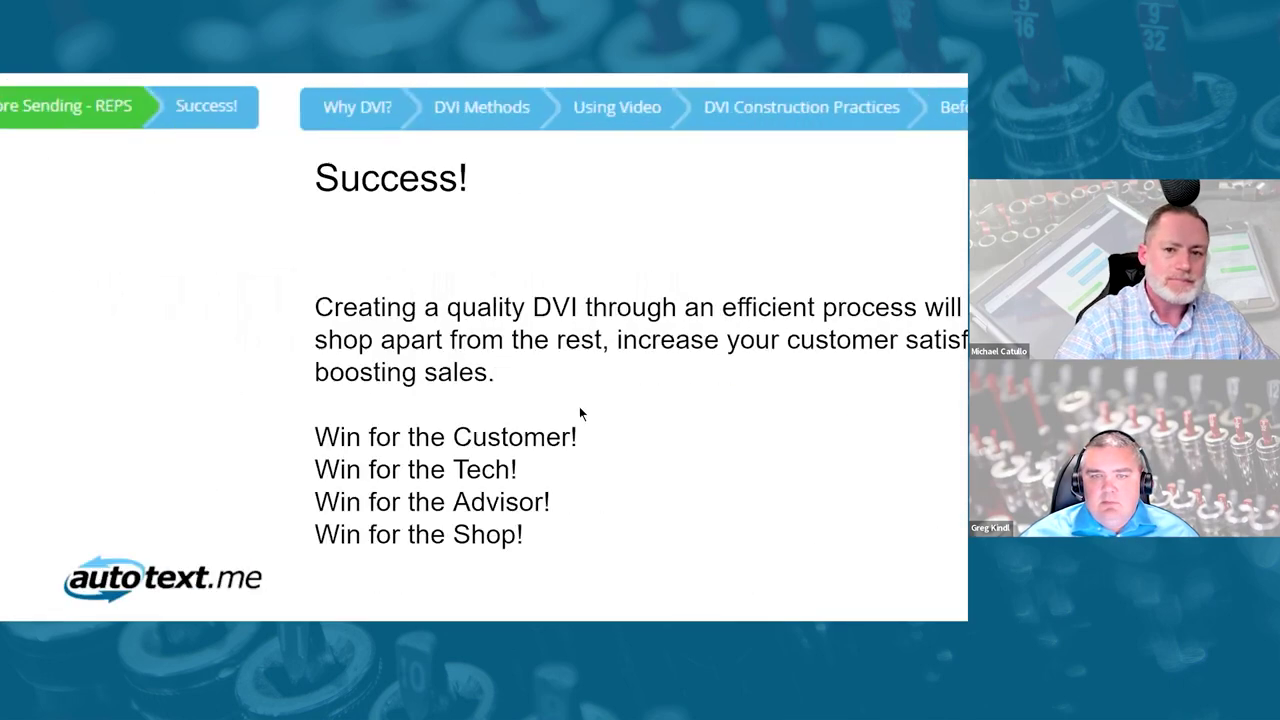